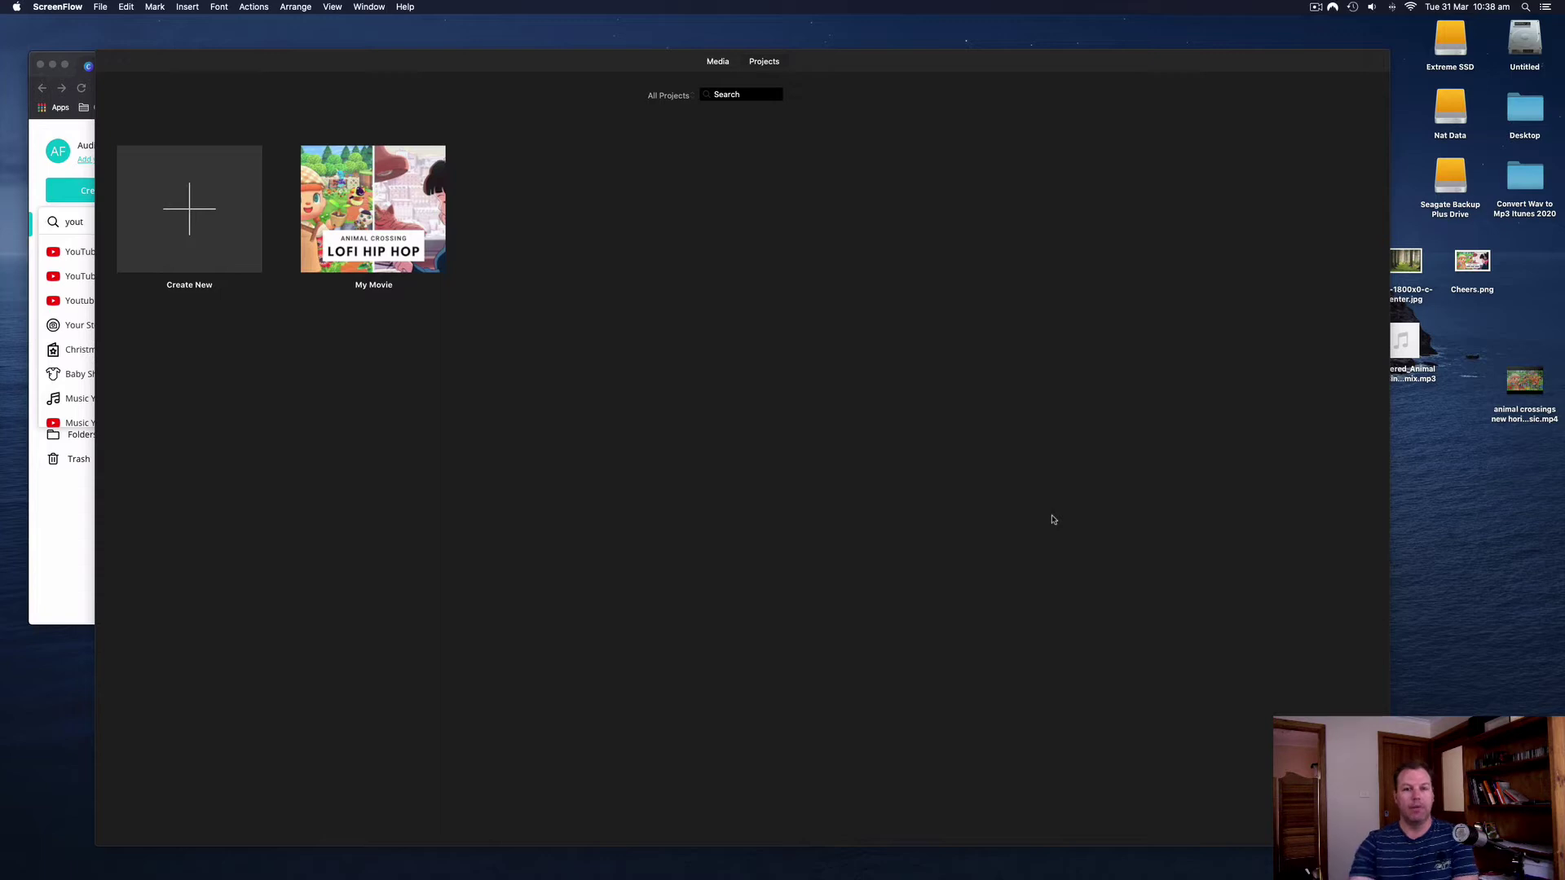
# Step: Create a new Movie project from the projects overview
pyautogui.moveTo(956, 68); pyautogui.dragTo(904, 49)
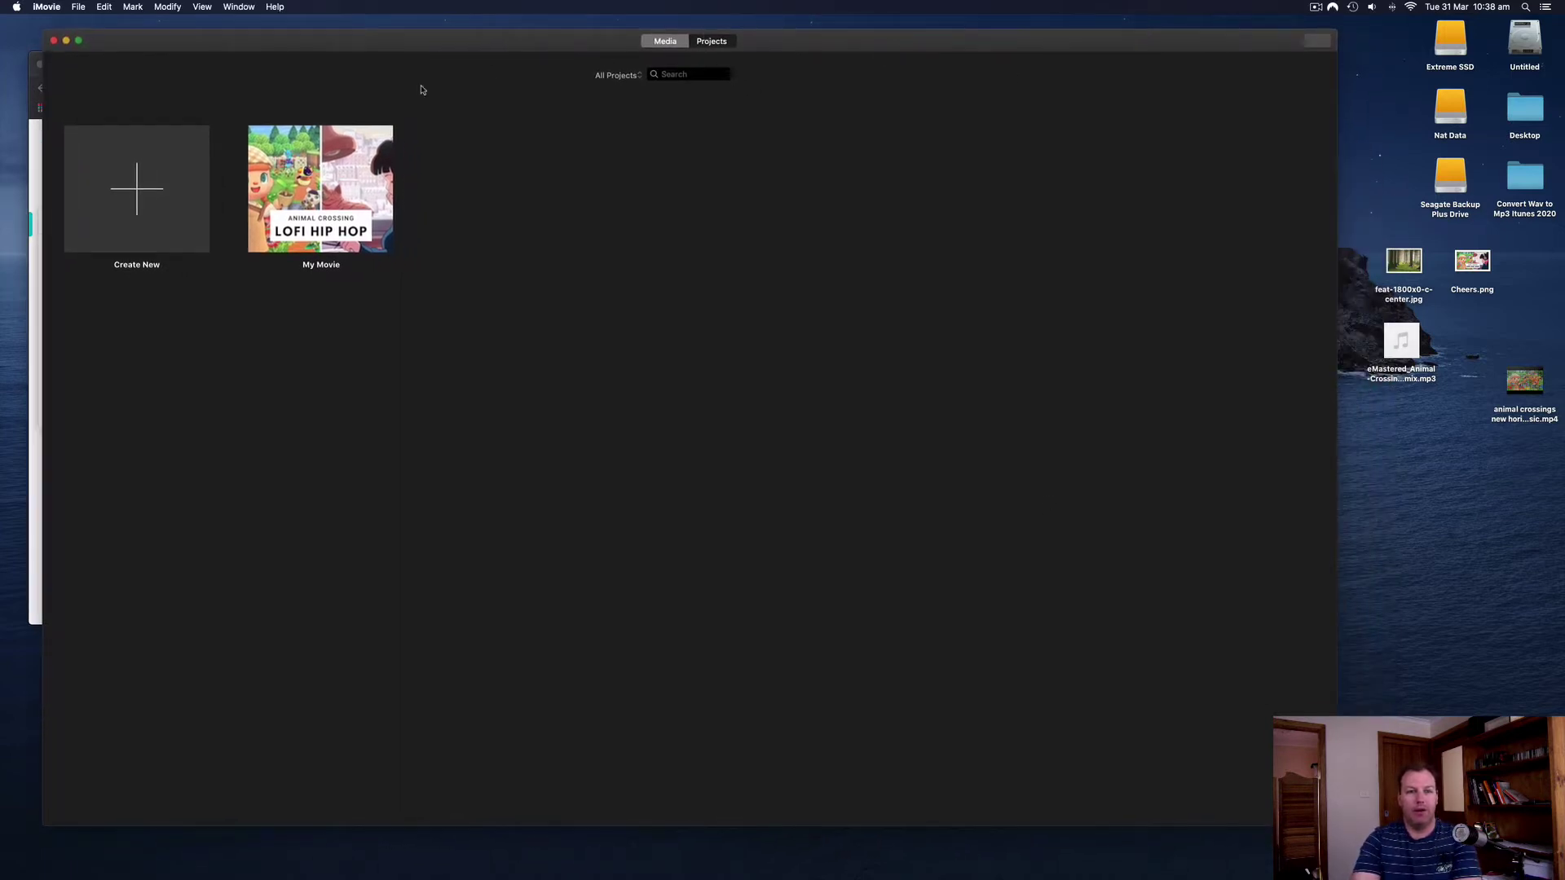
pyautogui.click(141, 194)
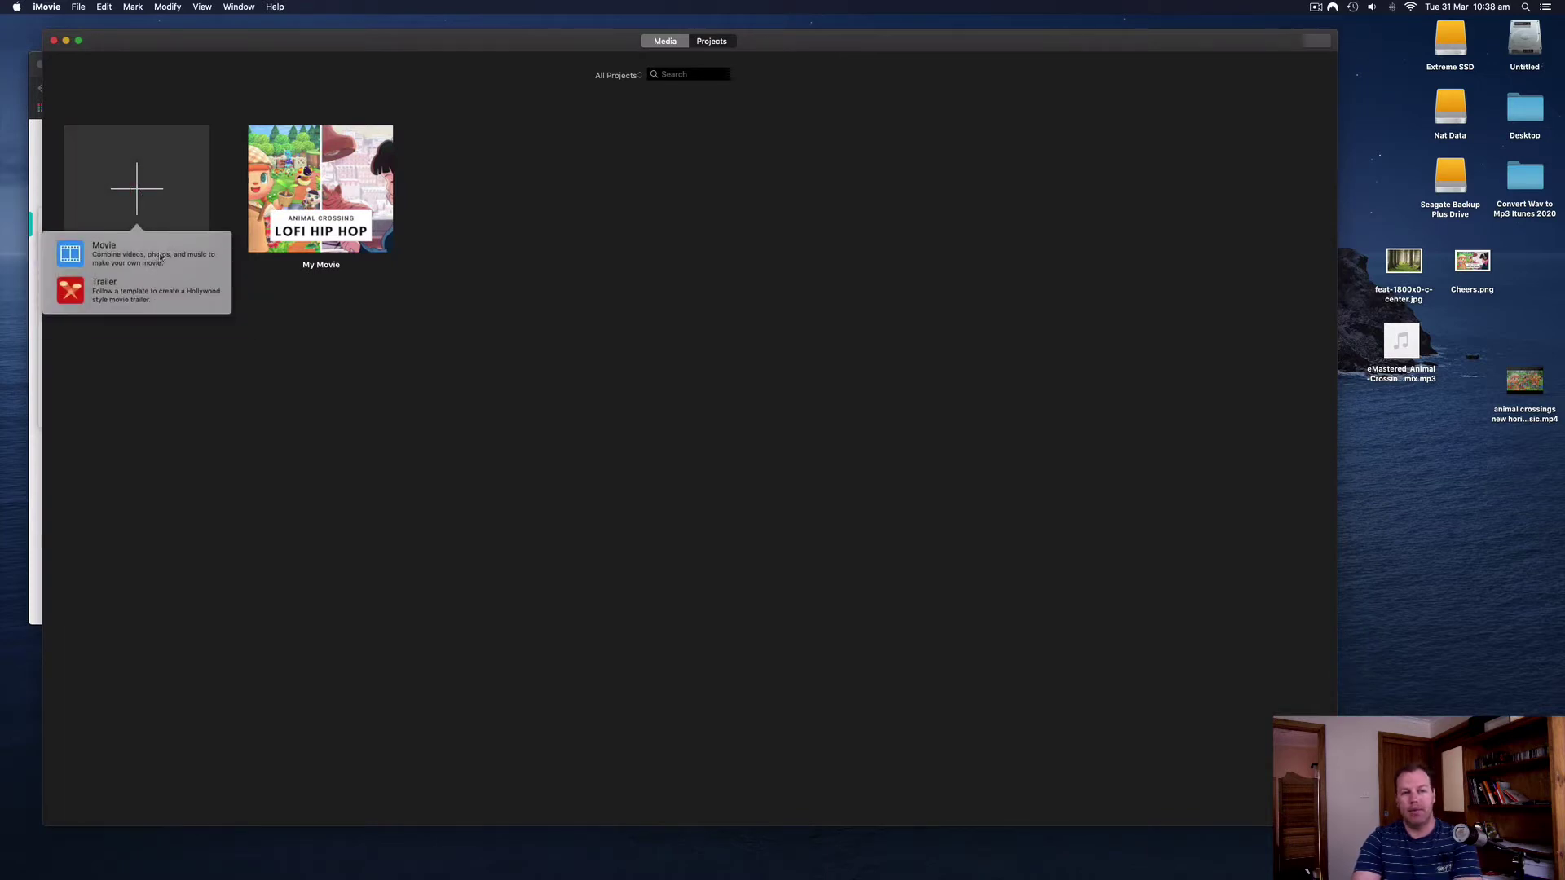
pyautogui.click(159, 258)
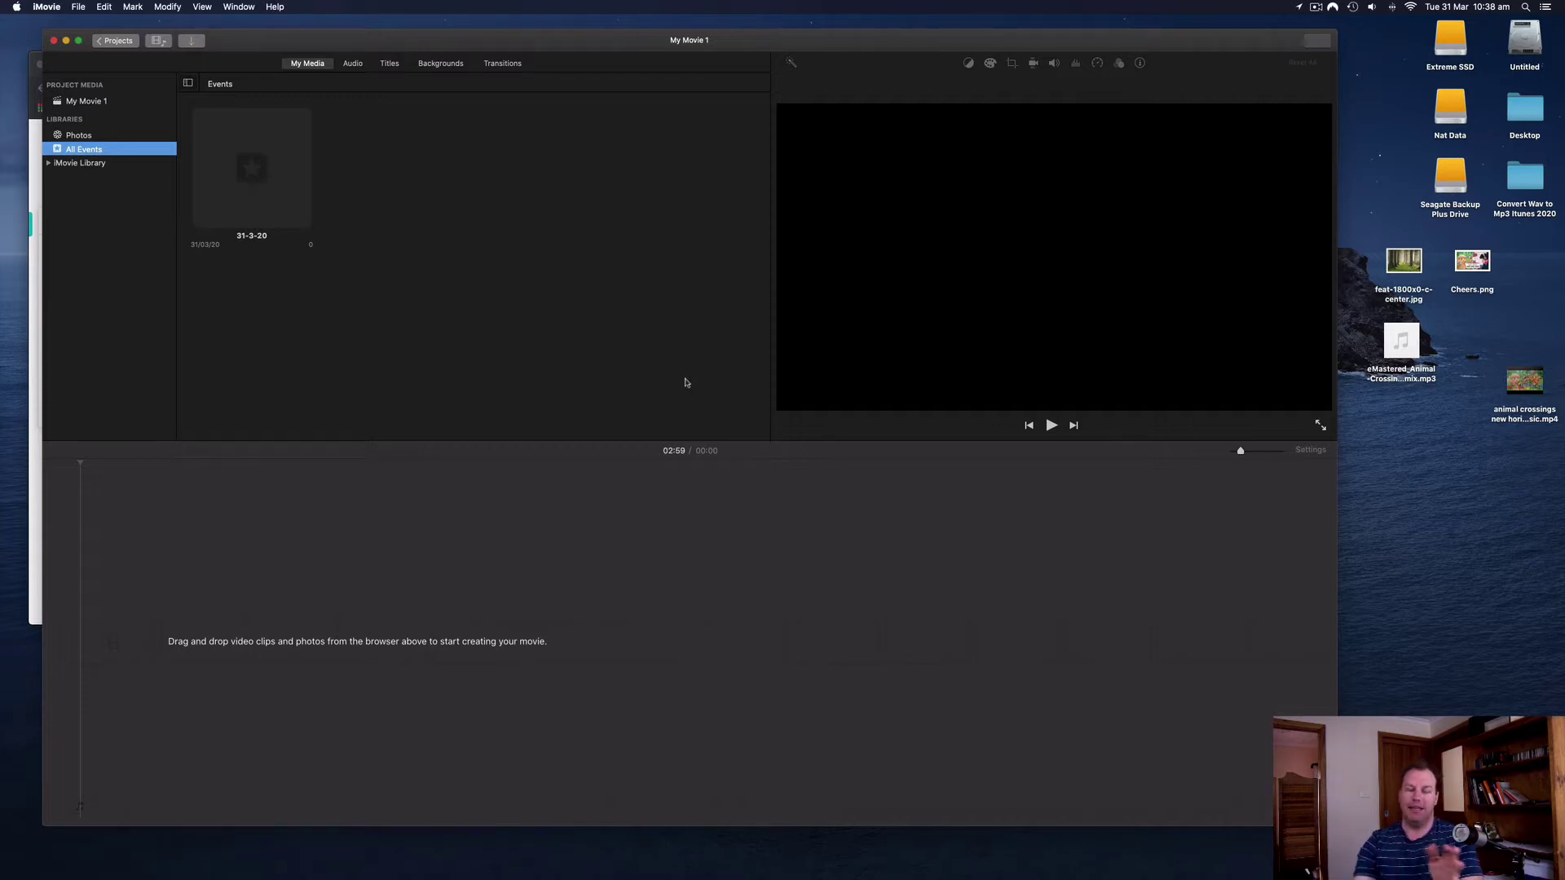
# Step: Shift the project window to uncover the desktop files, and rearrange the eMastered mp3 and the animal crossings mp4 on the desktop
pyautogui.moveTo(281, 36); pyautogui.dragTo(362, 38)
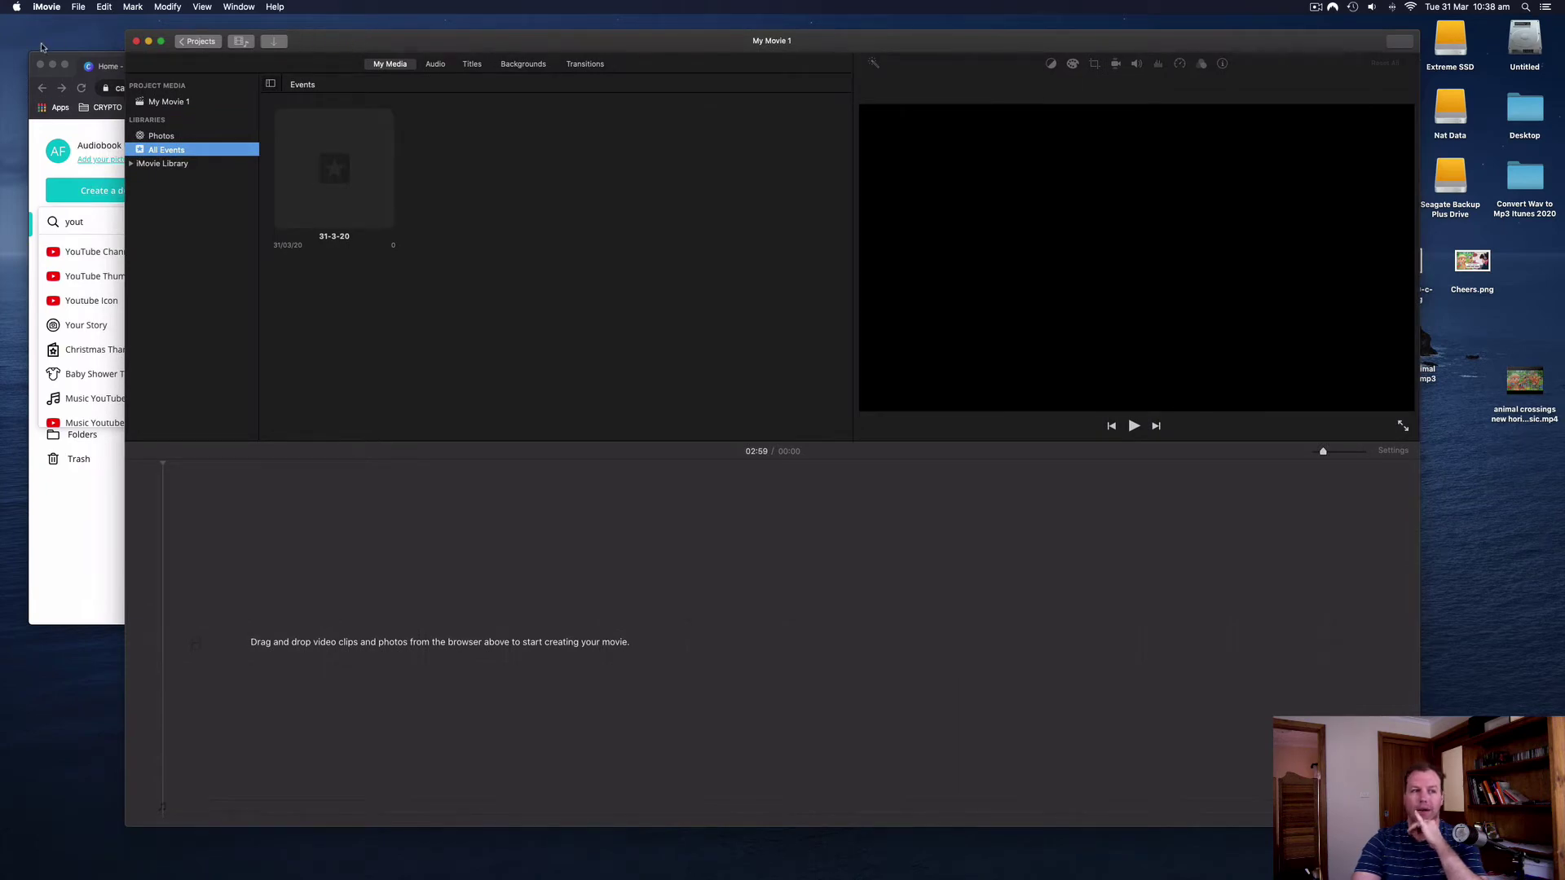
pyautogui.moveTo(58, 55); pyautogui.dragTo(47, 49)
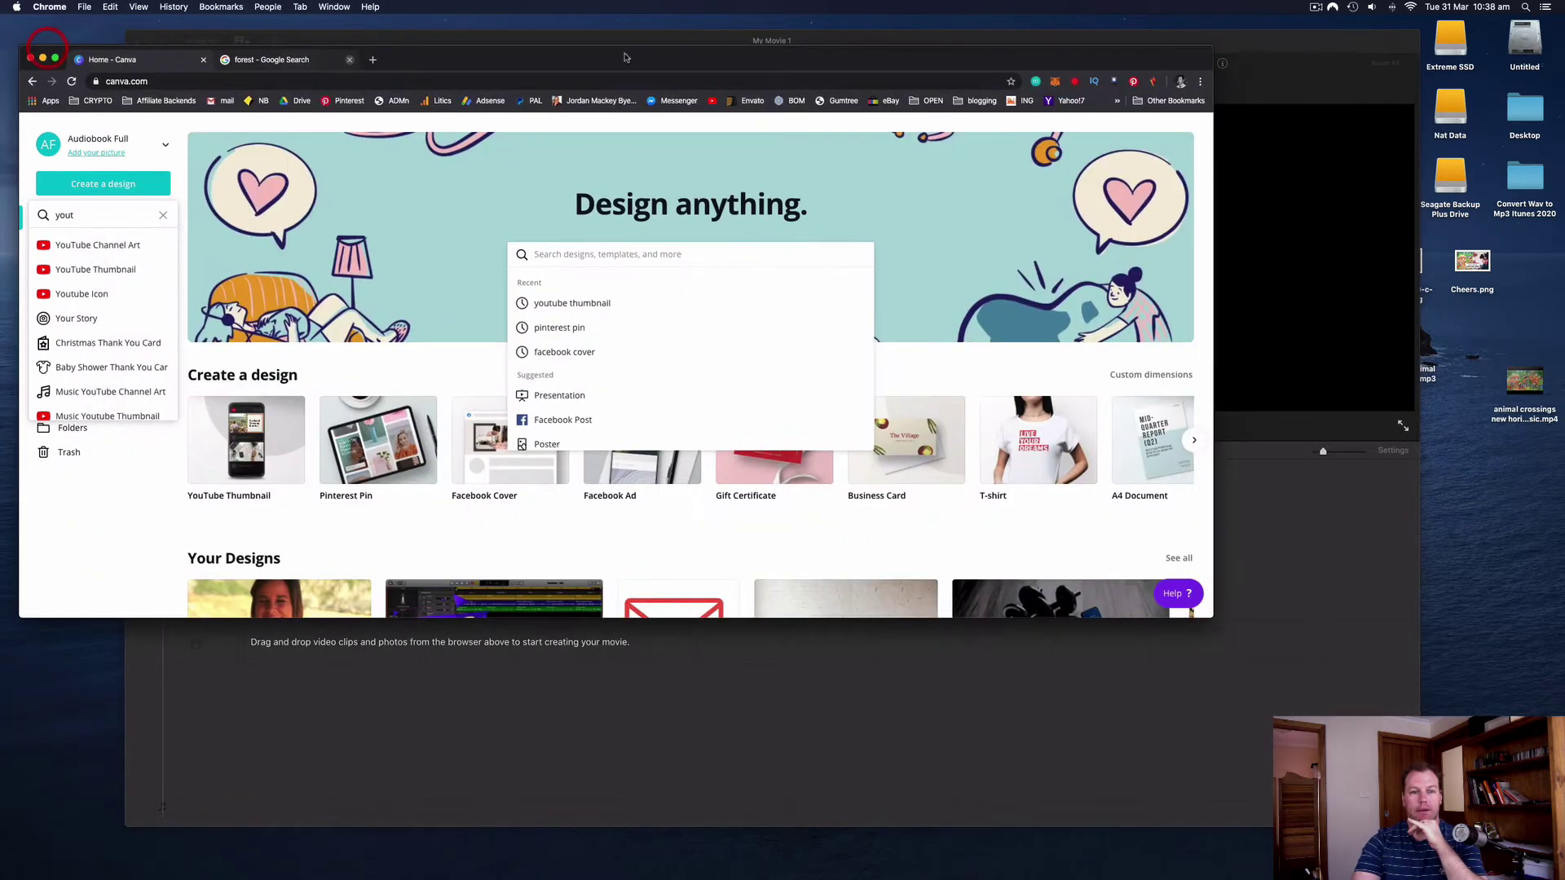
pyautogui.click(1321, 269)
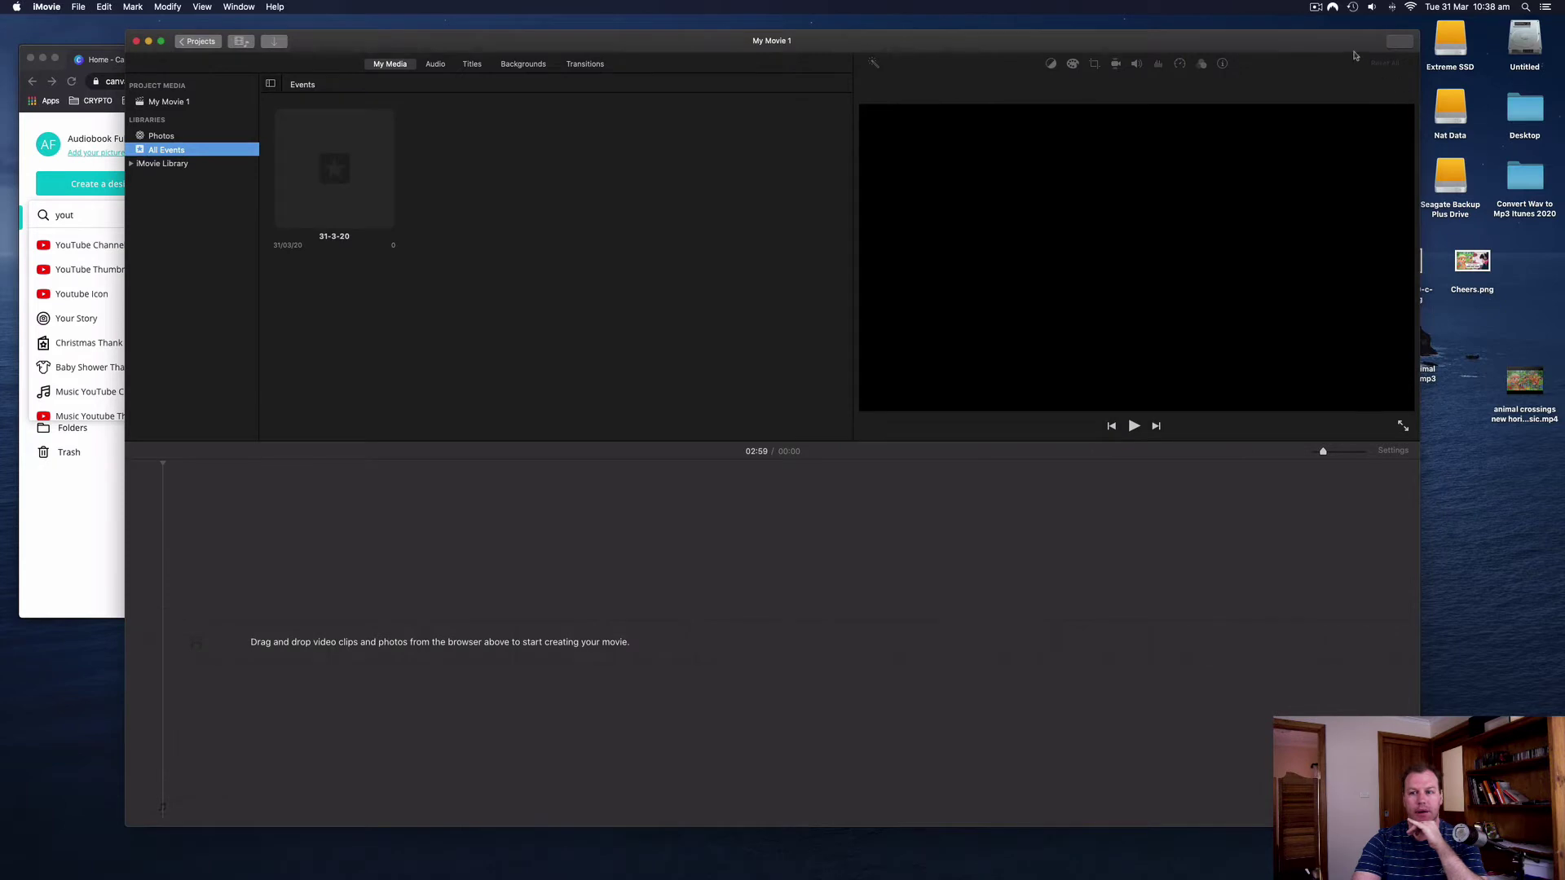
pyautogui.moveTo(1353, 50); pyautogui.dragTo(1302, 45)
pyautogui.moveTo(1387, 330); pyautogui.dragTo(1465, 497)
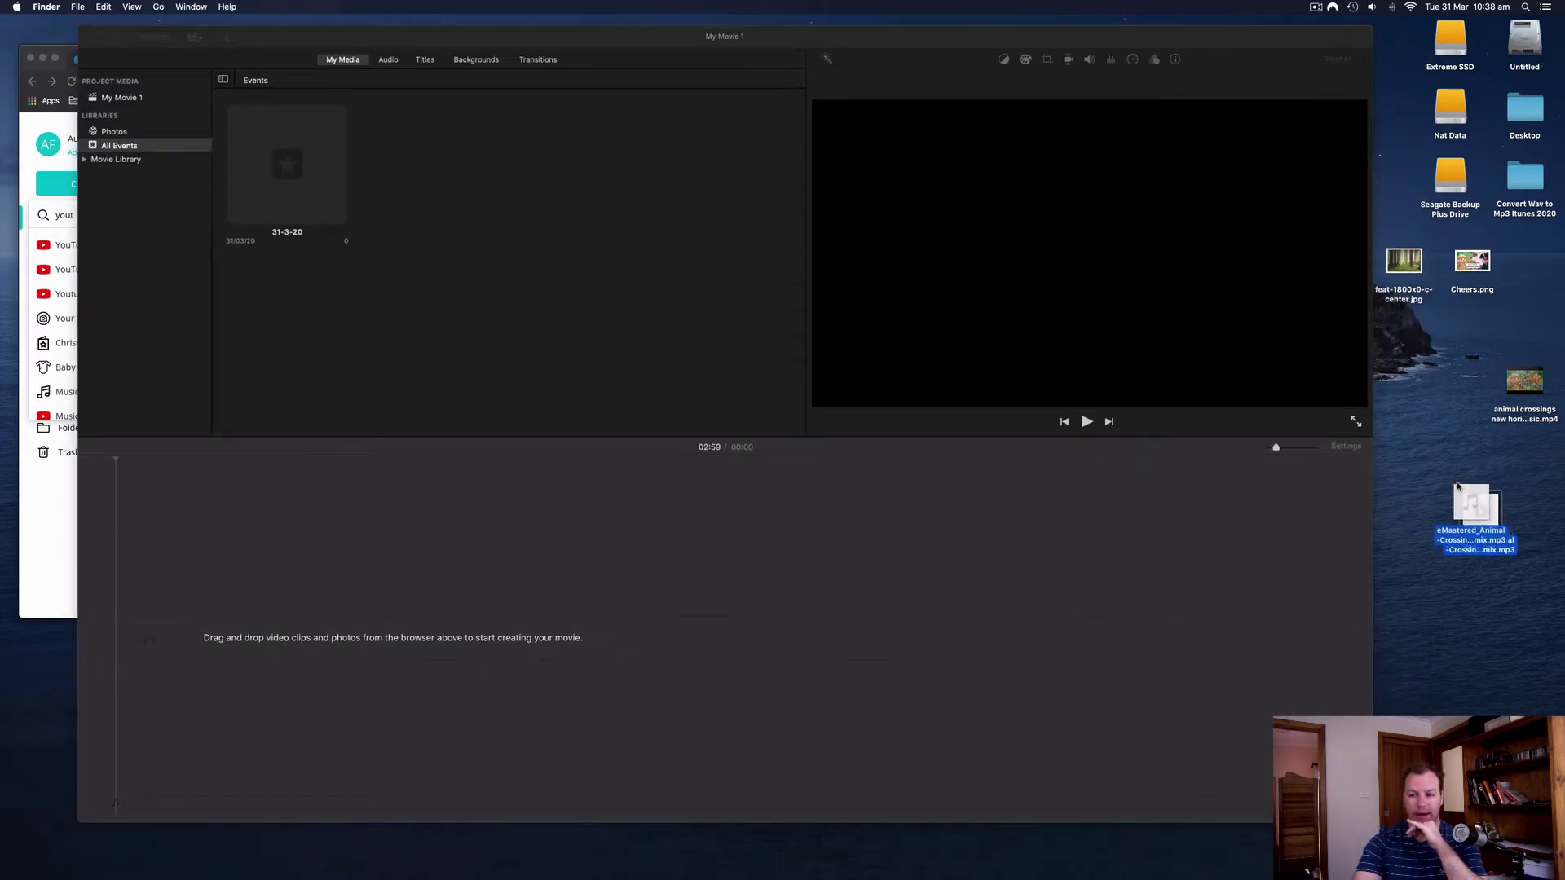
pyautogui.click(1453, 450)
pyautogui.moveTo(1522, 377); pyautogui.dragTo(1529, 258)
pyautogui.click(1498, 335)
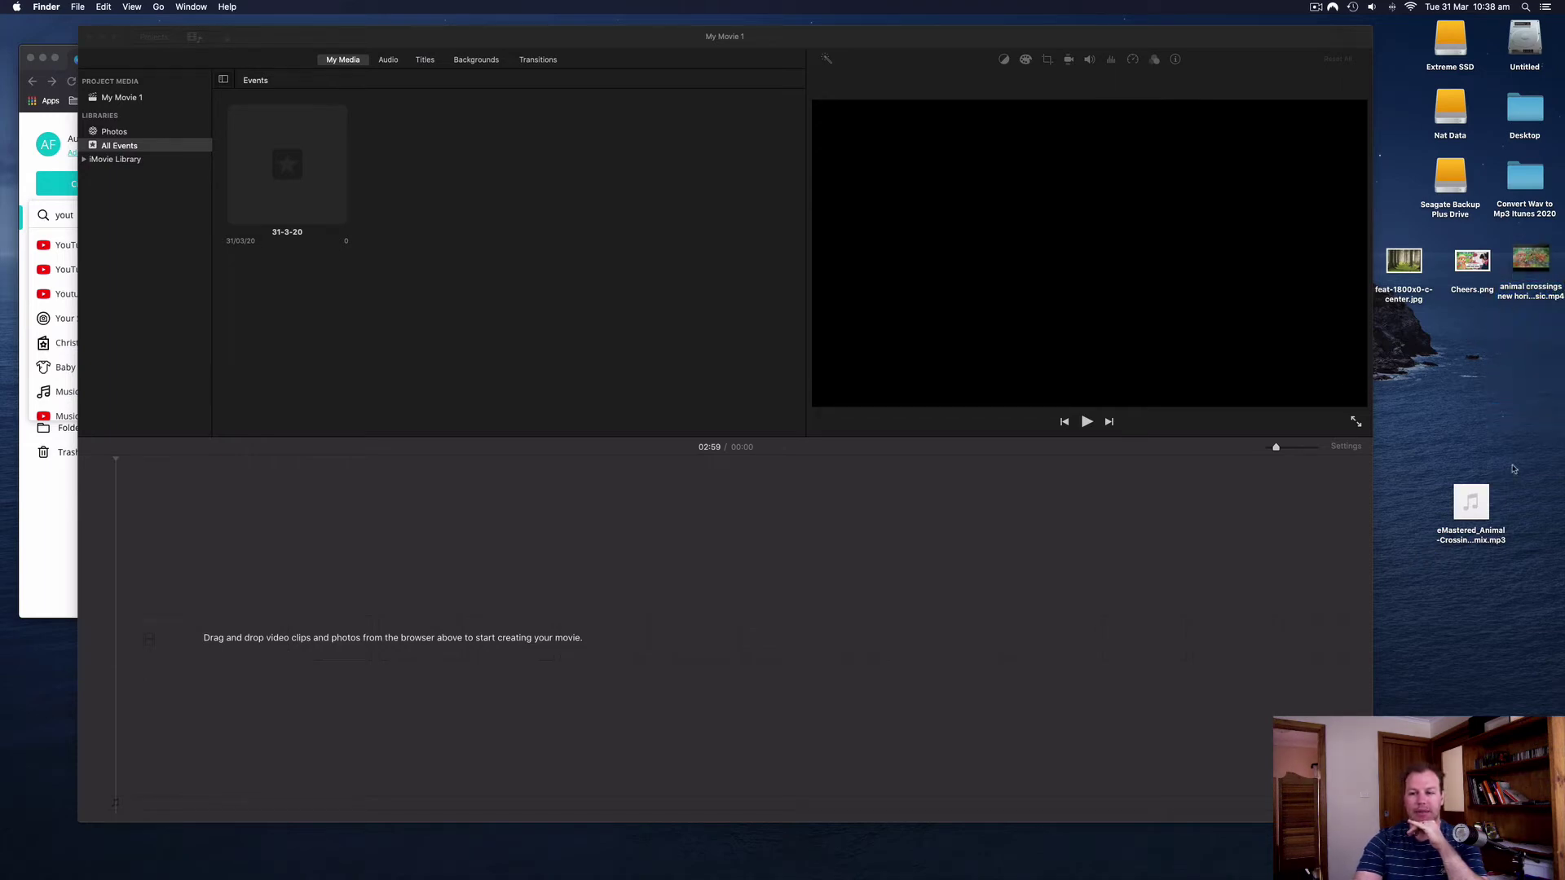
# Step: Switch to Canva in Chrome, search the design types for "yout" and create a YouTube Thumbnail design
pyautogui.click(29, 51)
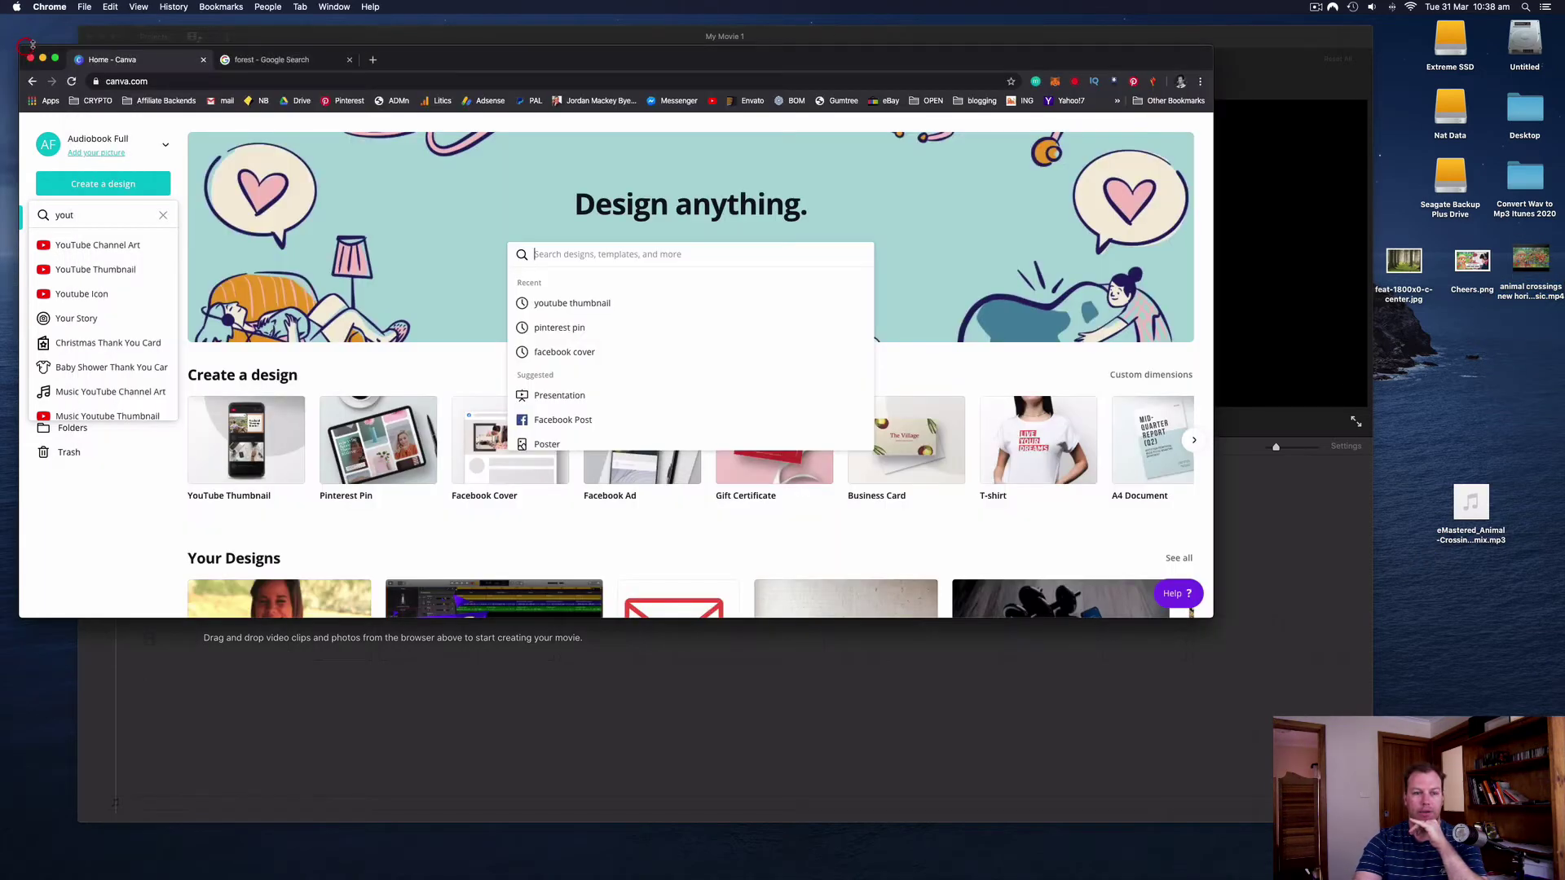
pyautogui.moveTo(495, 64)
pyautogui.mouseDown()
pyautogui.moveTo(519, 67)
pyautogui.moveTo(502, 61)
pyautogui.mouseUp()
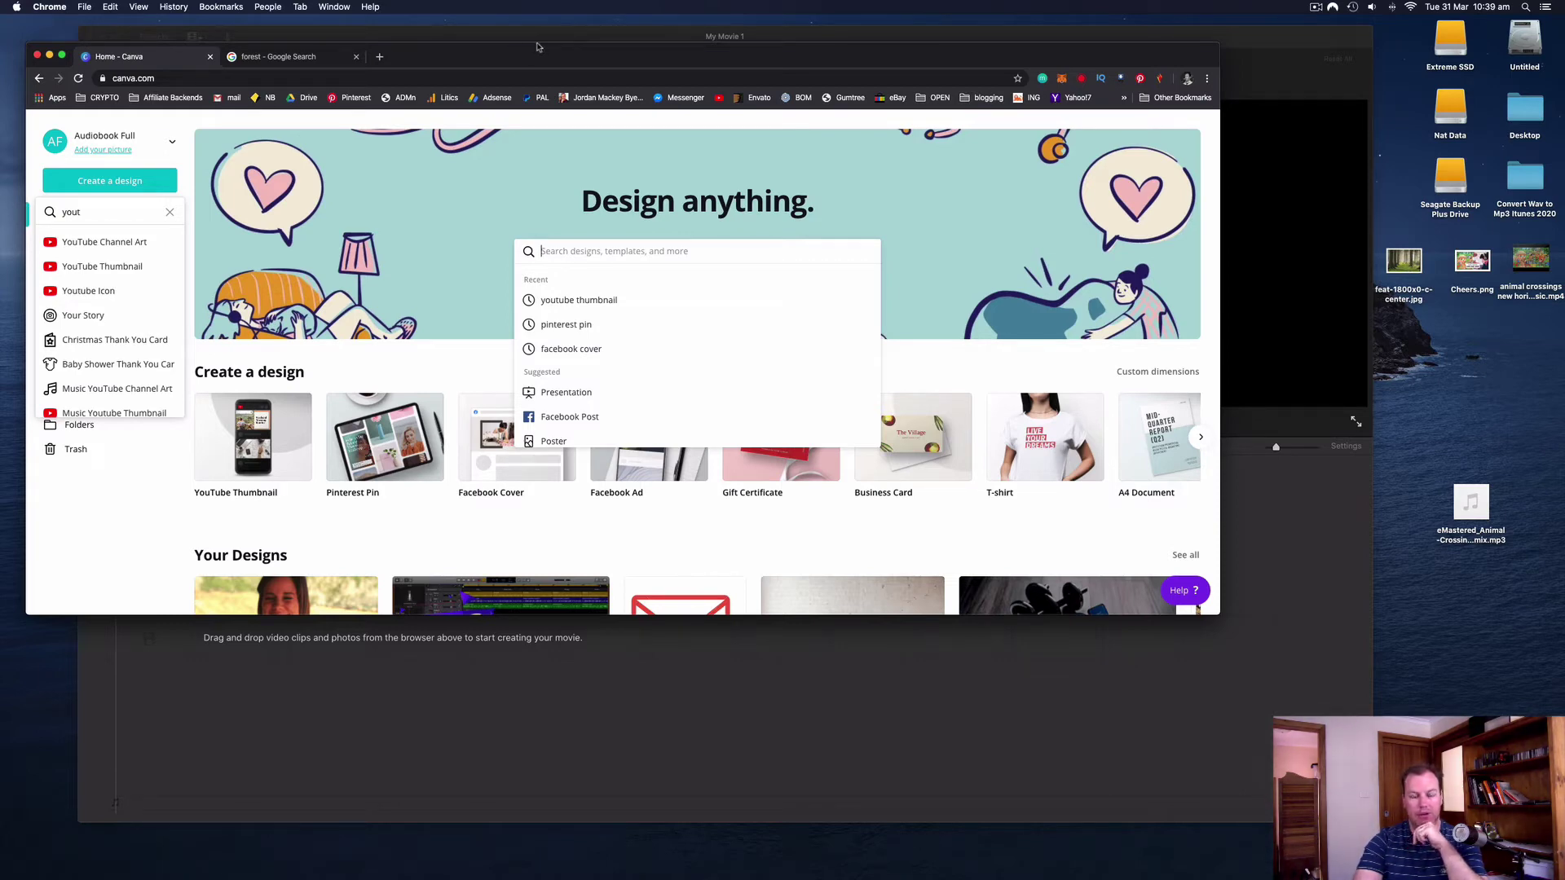
pyautogui.click(170, 212)
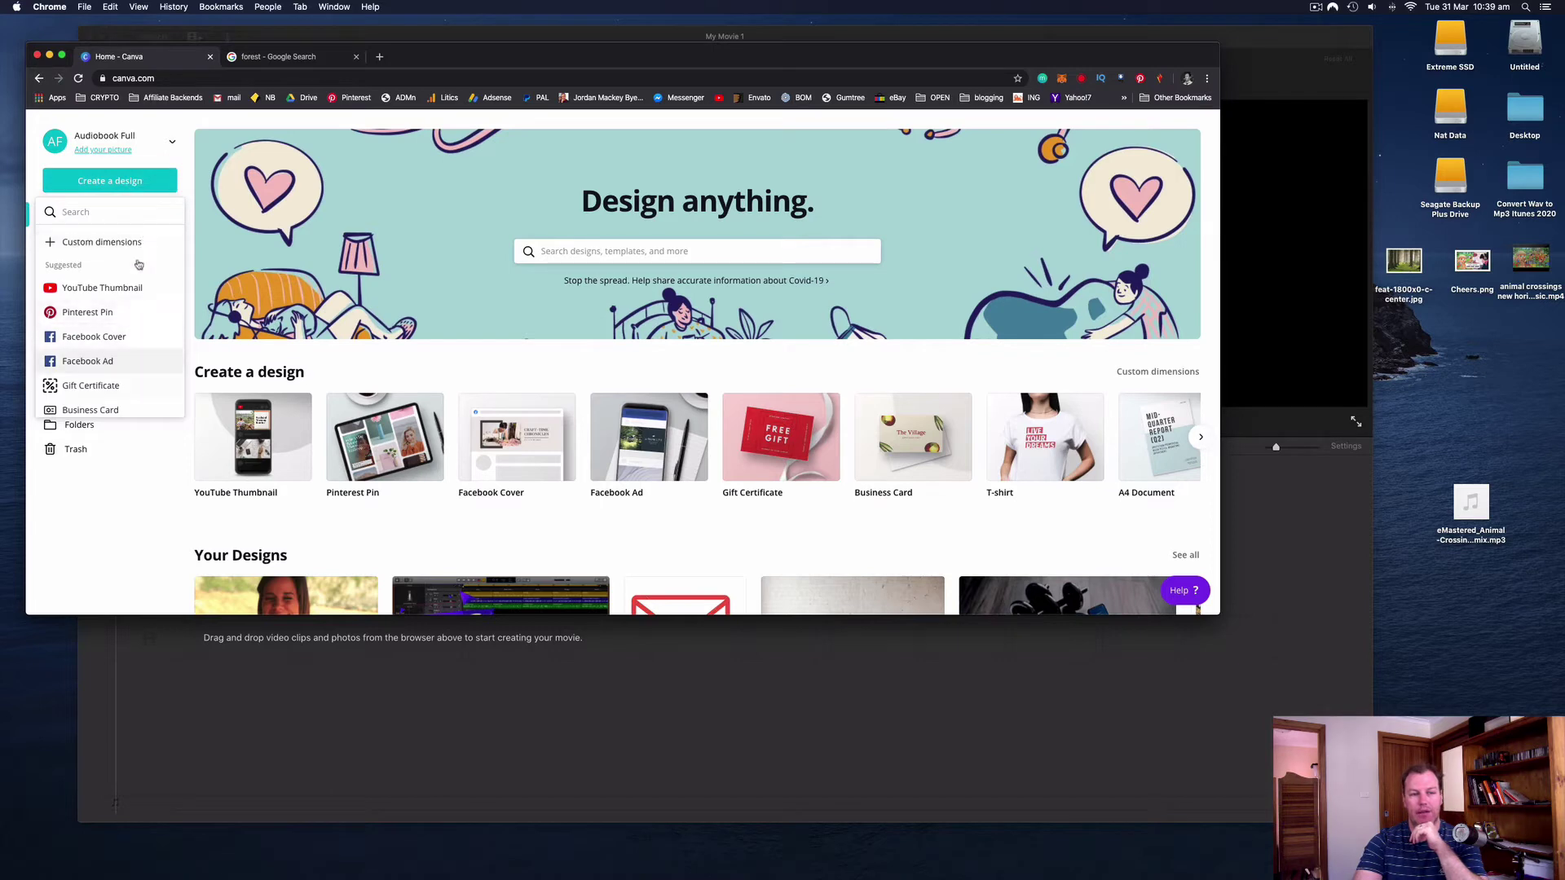
pyautogui.click(101, 212)
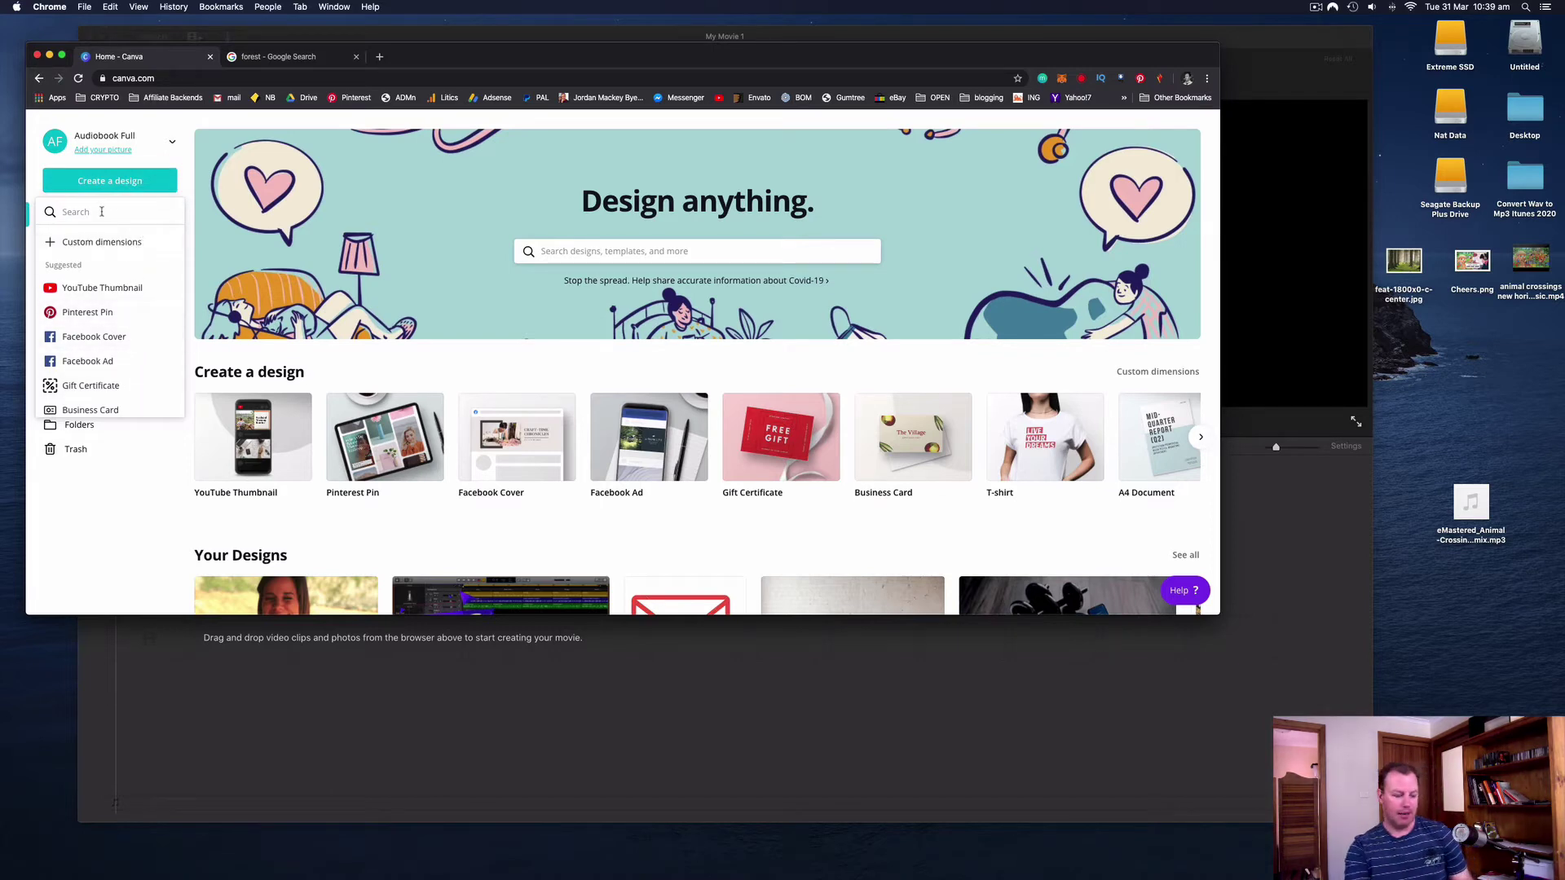
pyautogui.write('yout')
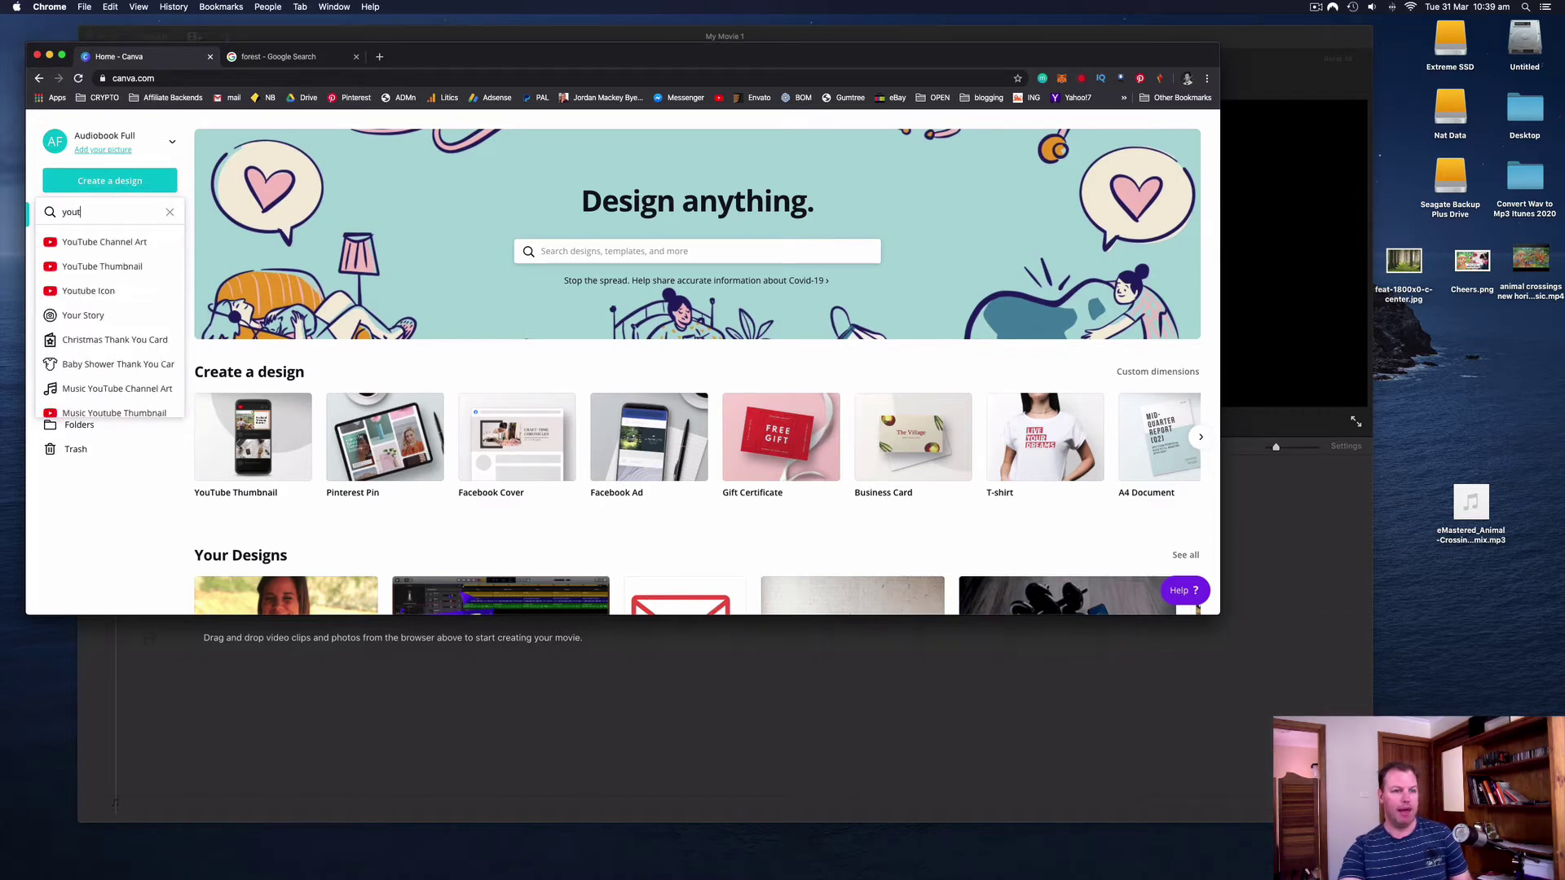
pyautogui.click(101, 269)
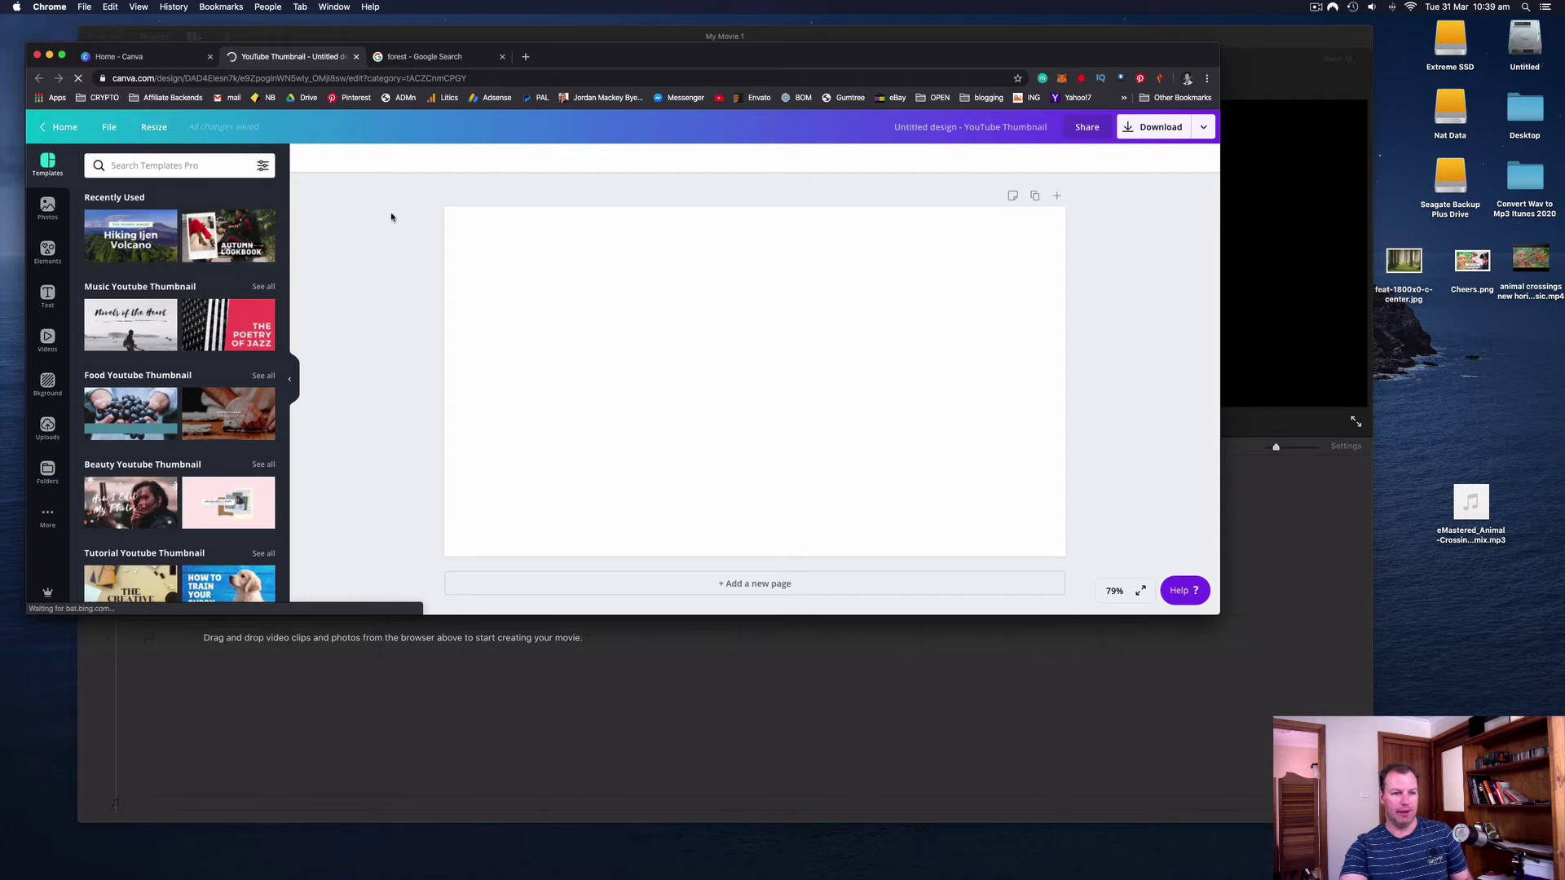
# Step: Browse the thumbnail templates and apply the SAFARI desert template from the Travel Youtube Thumbnail group
pyautogui.scroll(-5, 201, 373)
pyautogui.scroll(-3, 201, 372)
pyautogui.scroll(6, 195, 391)
pyautogui.scroll(-4, 189, 407)
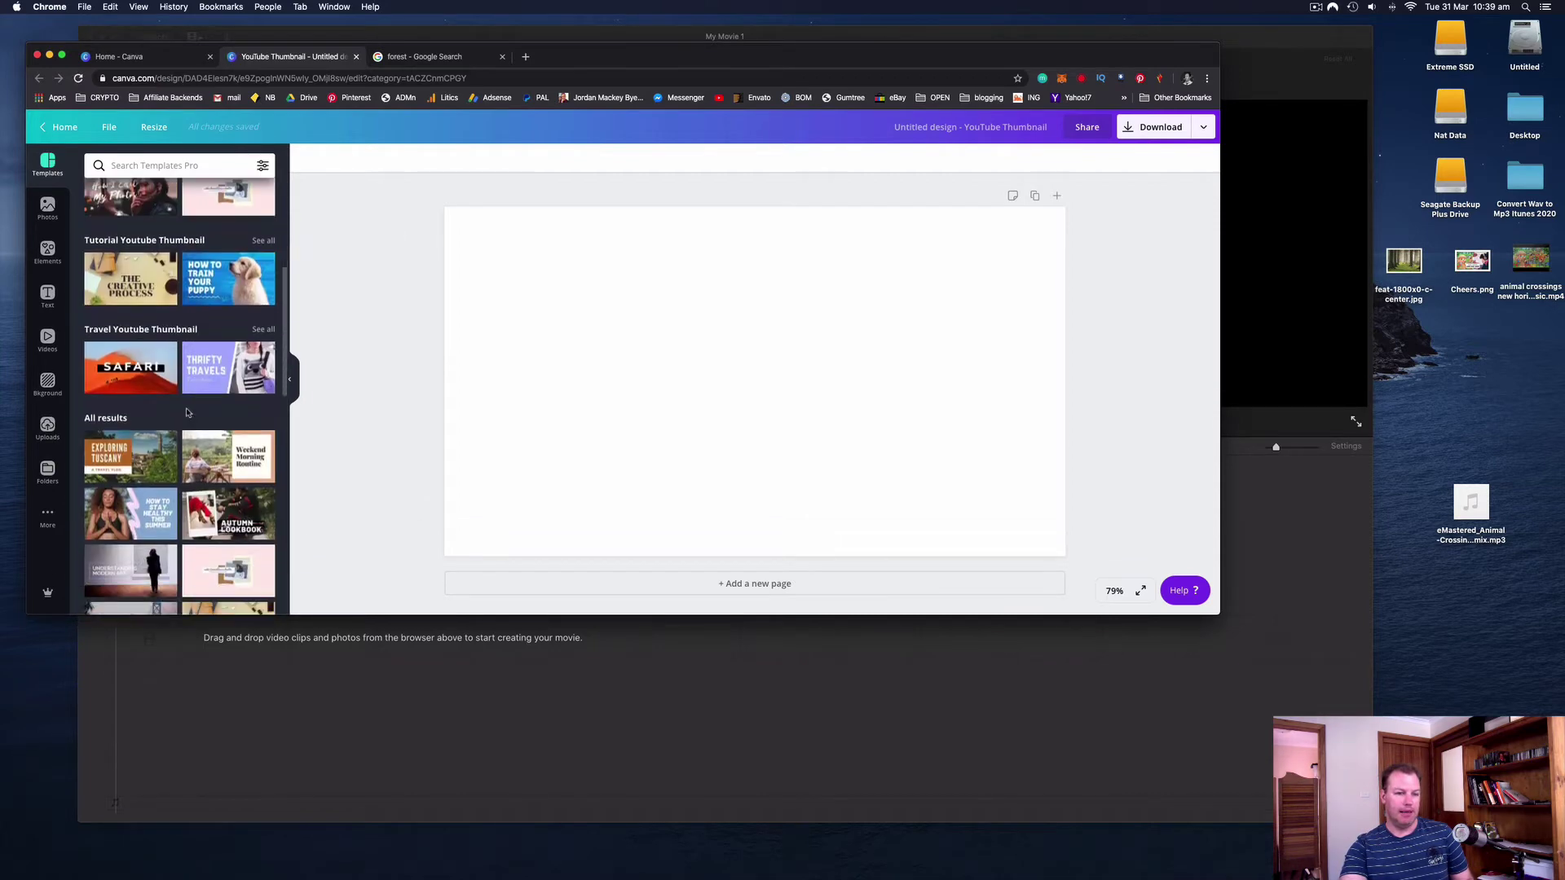
pyautogui.click(155, 380)
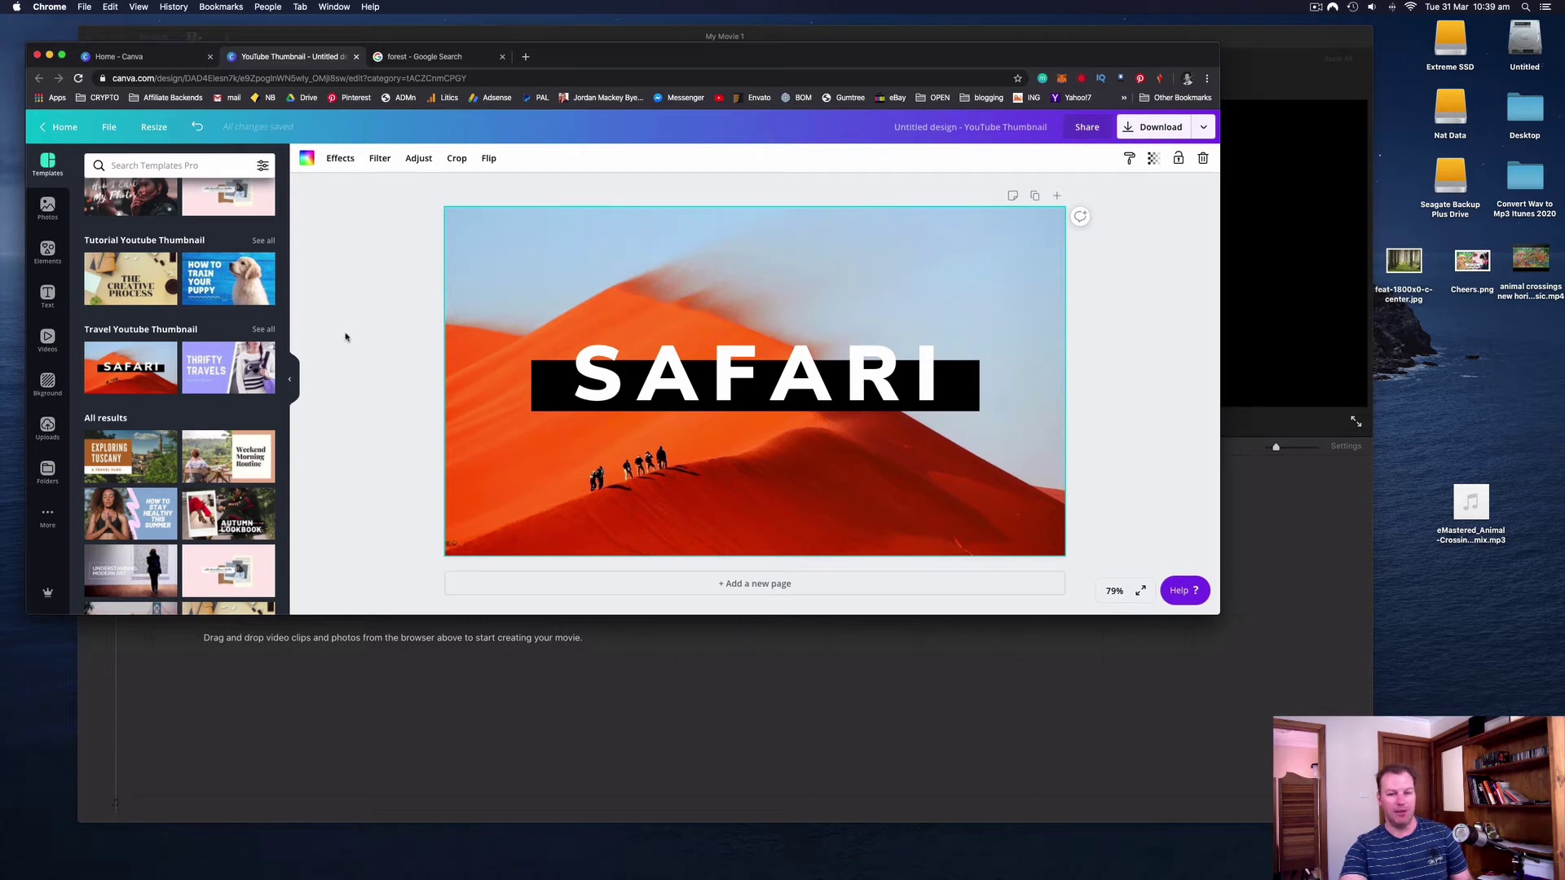
# Step: View the enlarged forest image in the Google results and its saving options, and return to the thumbnail design
pyautogui.click(404, 56)
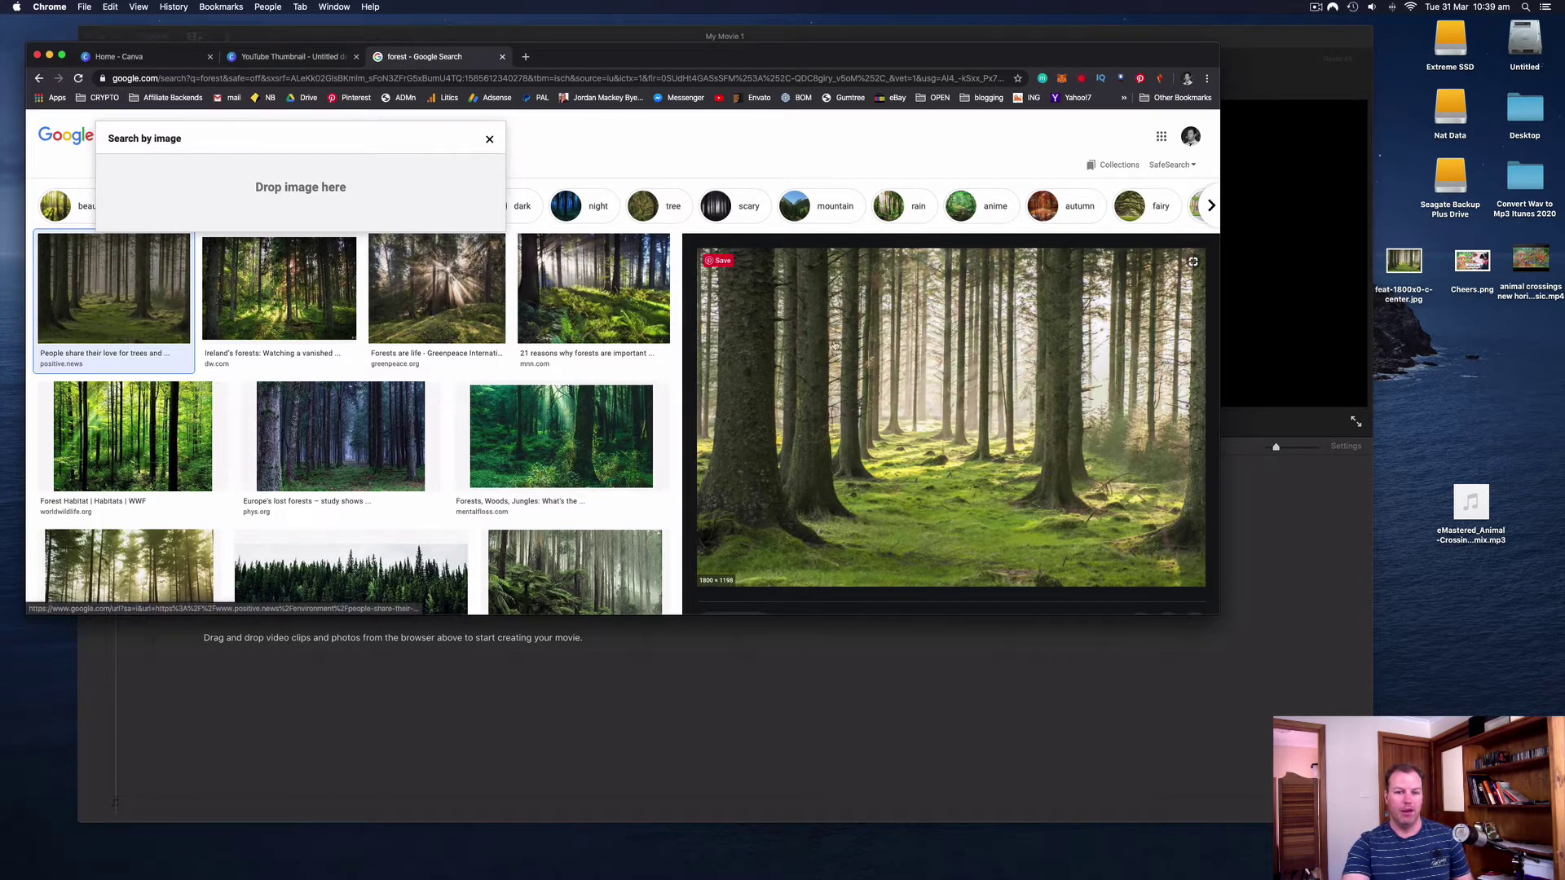
pyautogui.rightClick(865, 387)
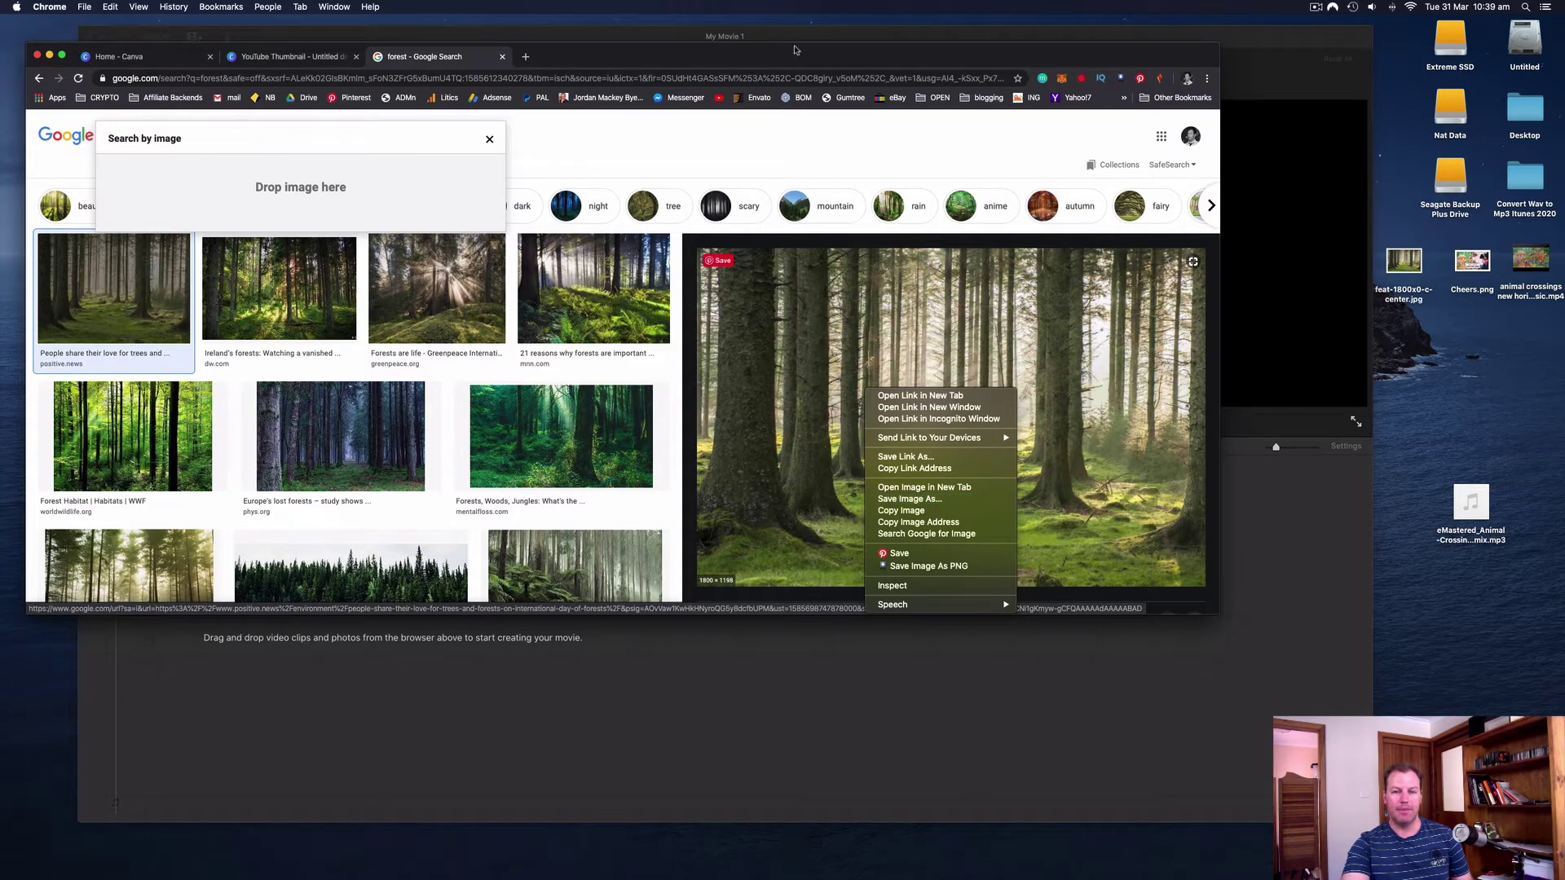
pyautogui.click(300, 57)
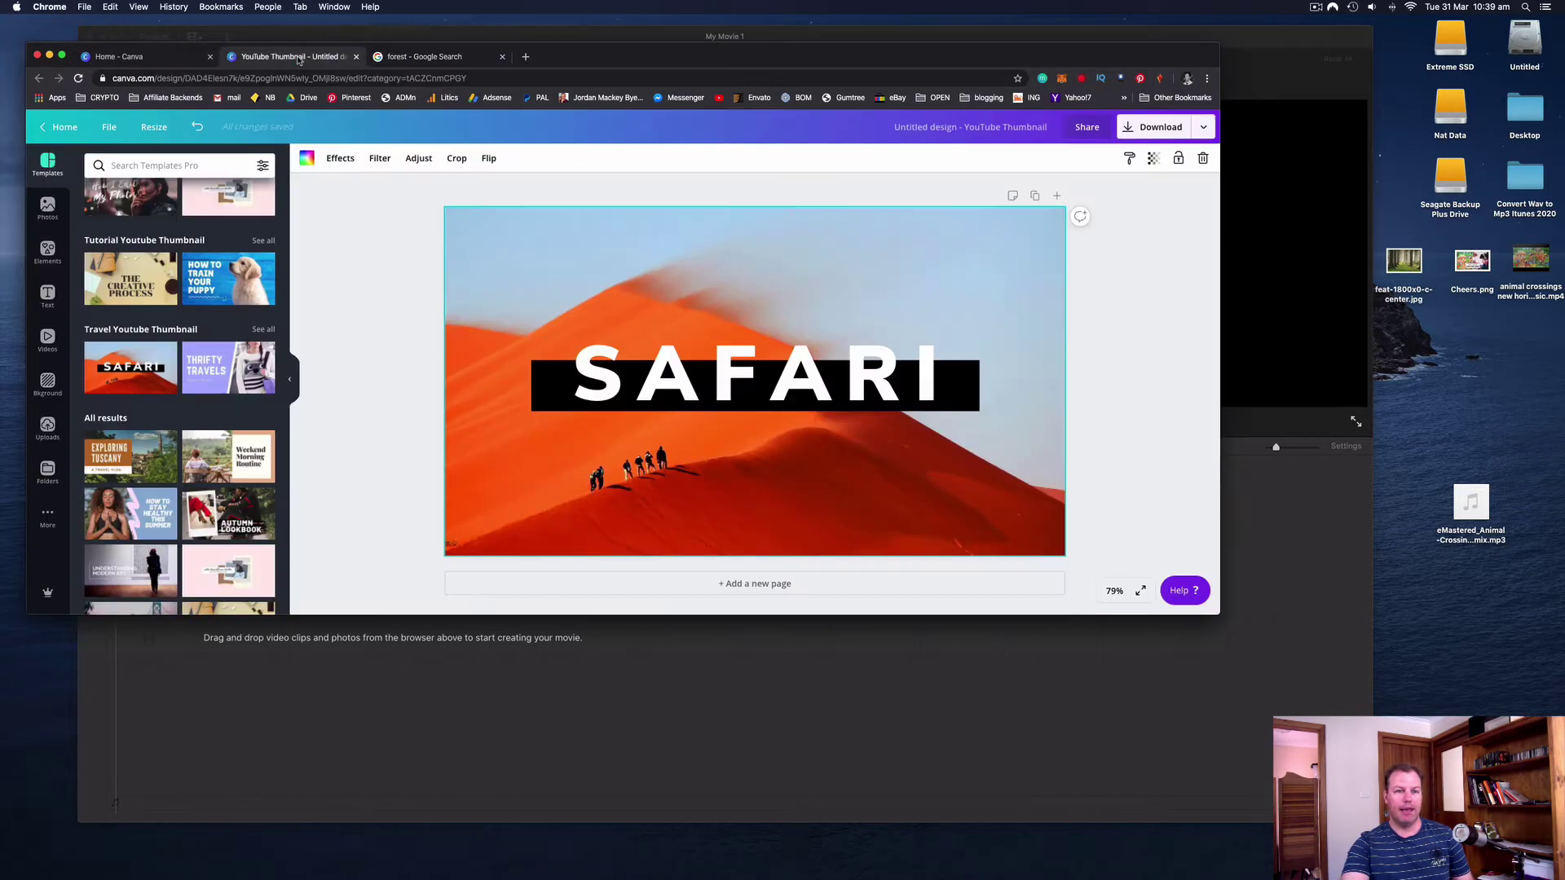
# Step: Upload feat-1800x0-c-center.jpg from the desktop and use the forest picture as the thumbnail's background
pyautogui.moveTo(1403, 260); pyautogui.dragTo(174, 362)
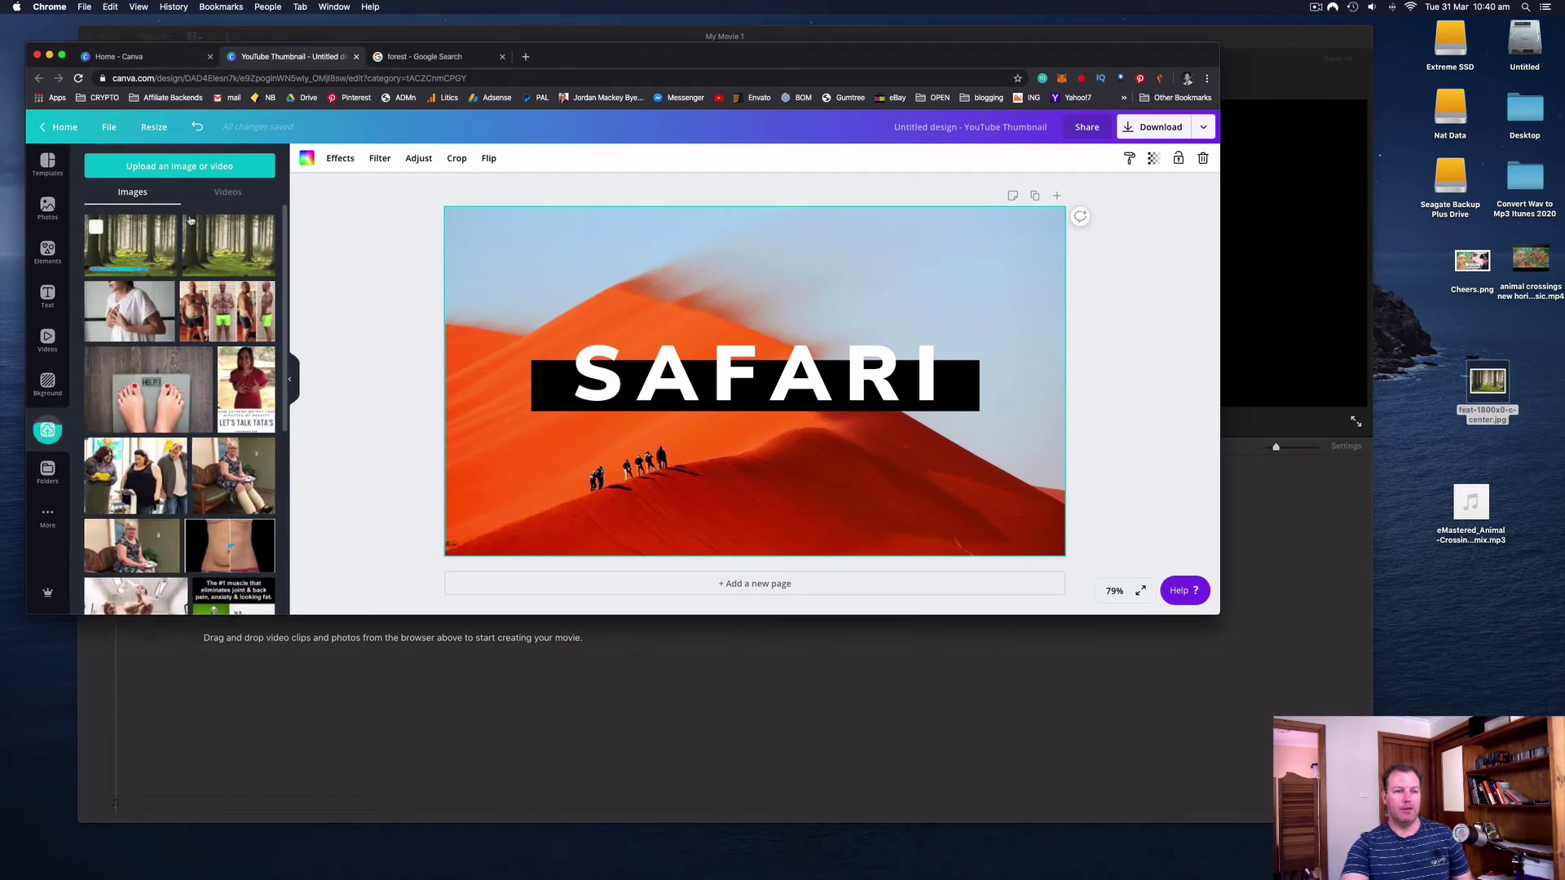
pyautogui.moveTo(121, 237); pyautogui.dragTo(477, 228)
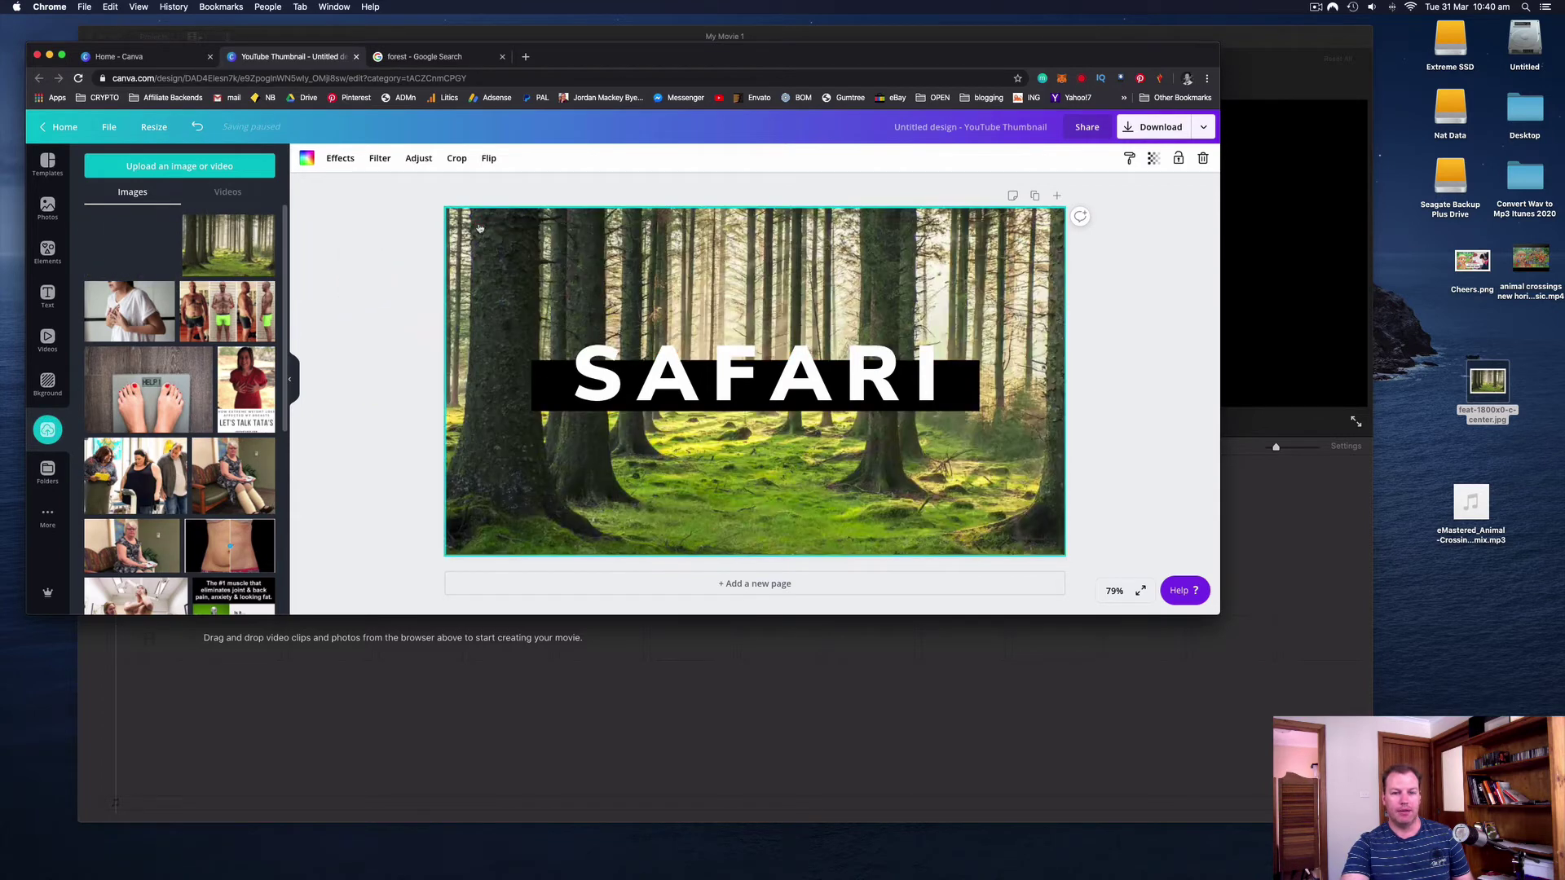
pyautogui.click(47, 164)
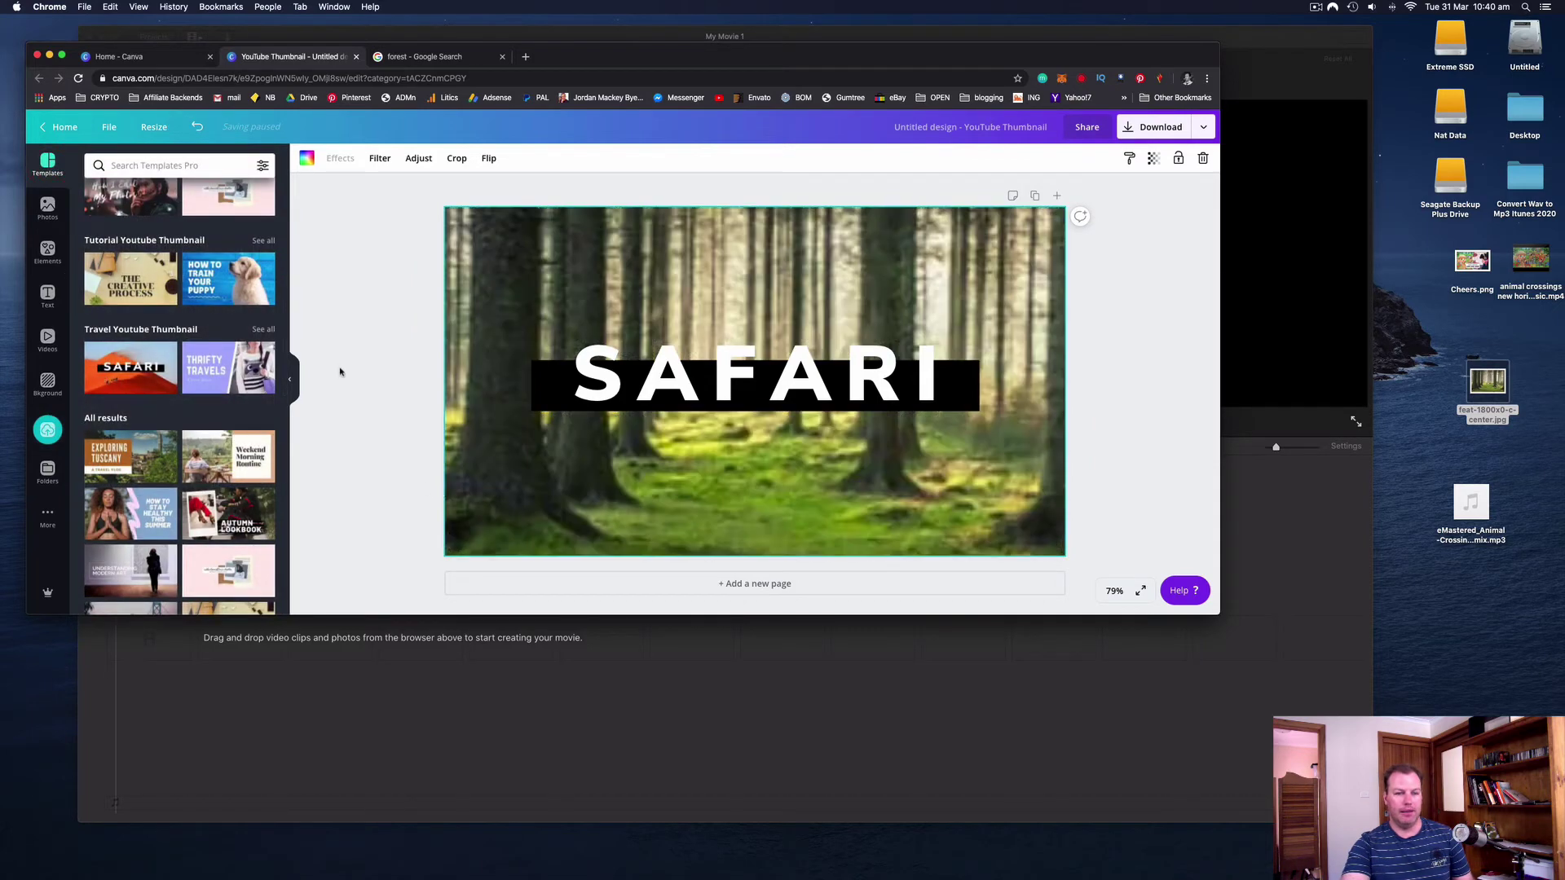
# Step: Replace the SAFARI heading with MEDITATE and widen its text box on both sides to fit the word on one line
pyautogui.click(634, 376)
pyautogui.moveTo(574, 373); pyautogui.dragTo(950, 373)
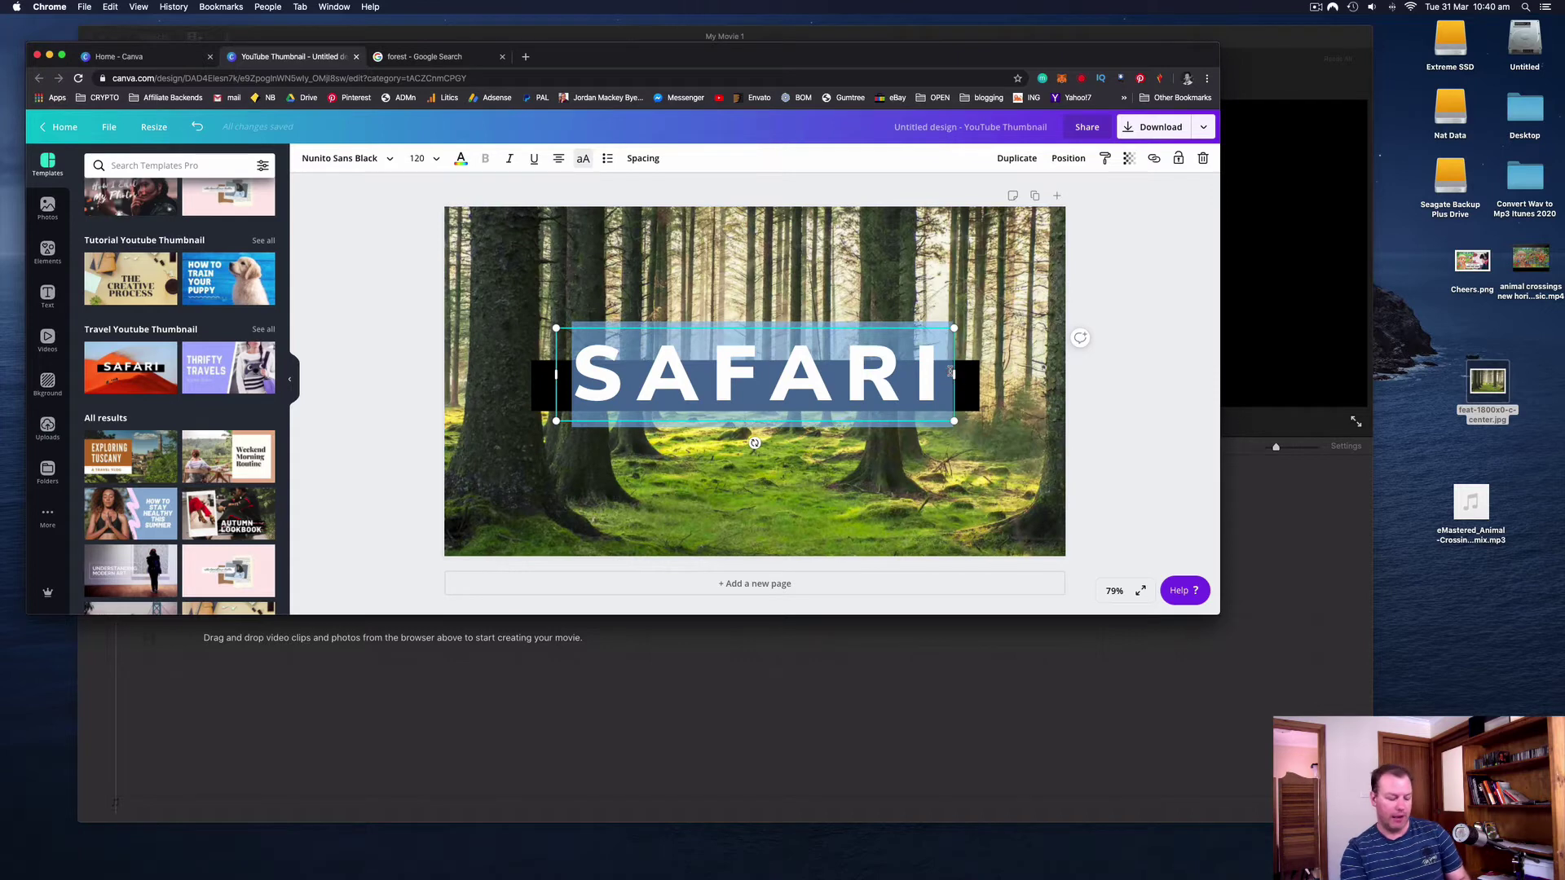
pyautogui.write('MEDITATE')
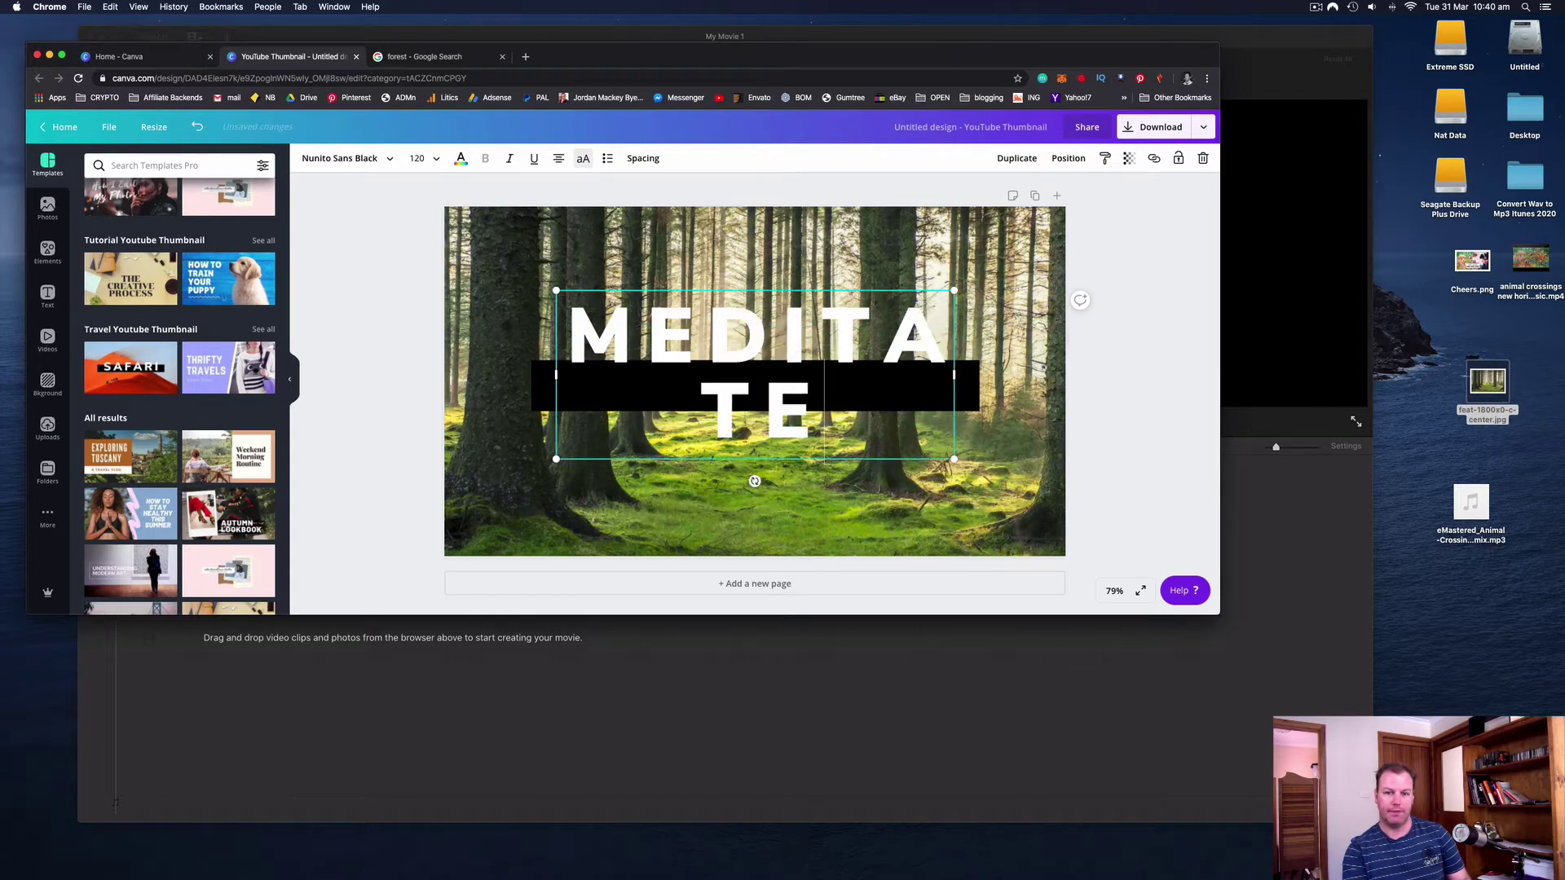
pyautogui.moveTo(555, 375); pyautogui.dragTo(471, 377)
pyautogui.moveTo(960, 375); pyautogui.dragTo(1054, 375)
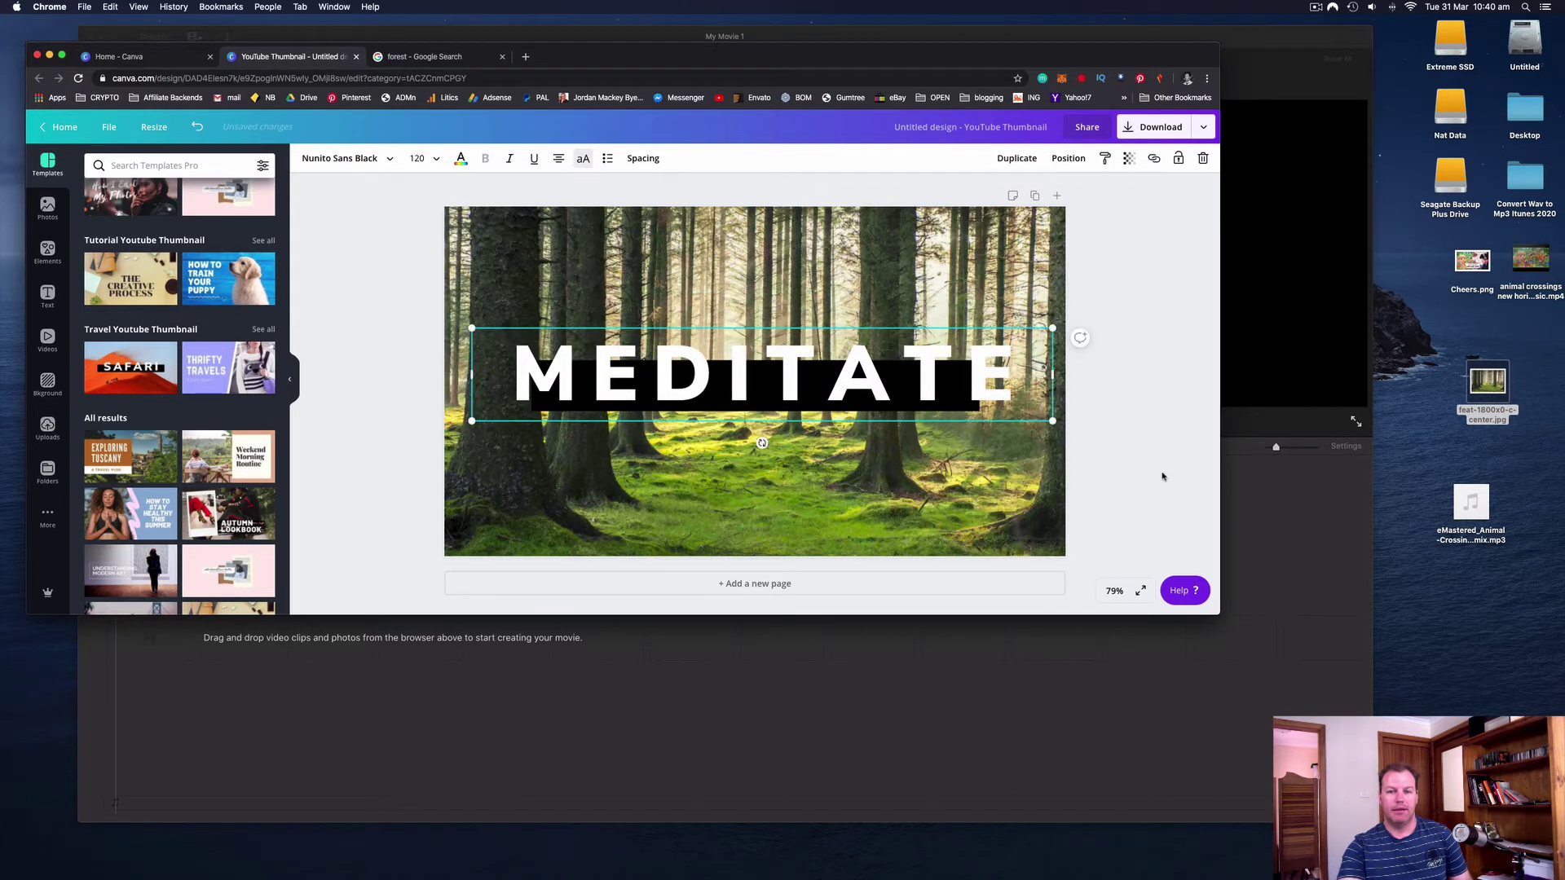
pyautogui.click(1166, 477)
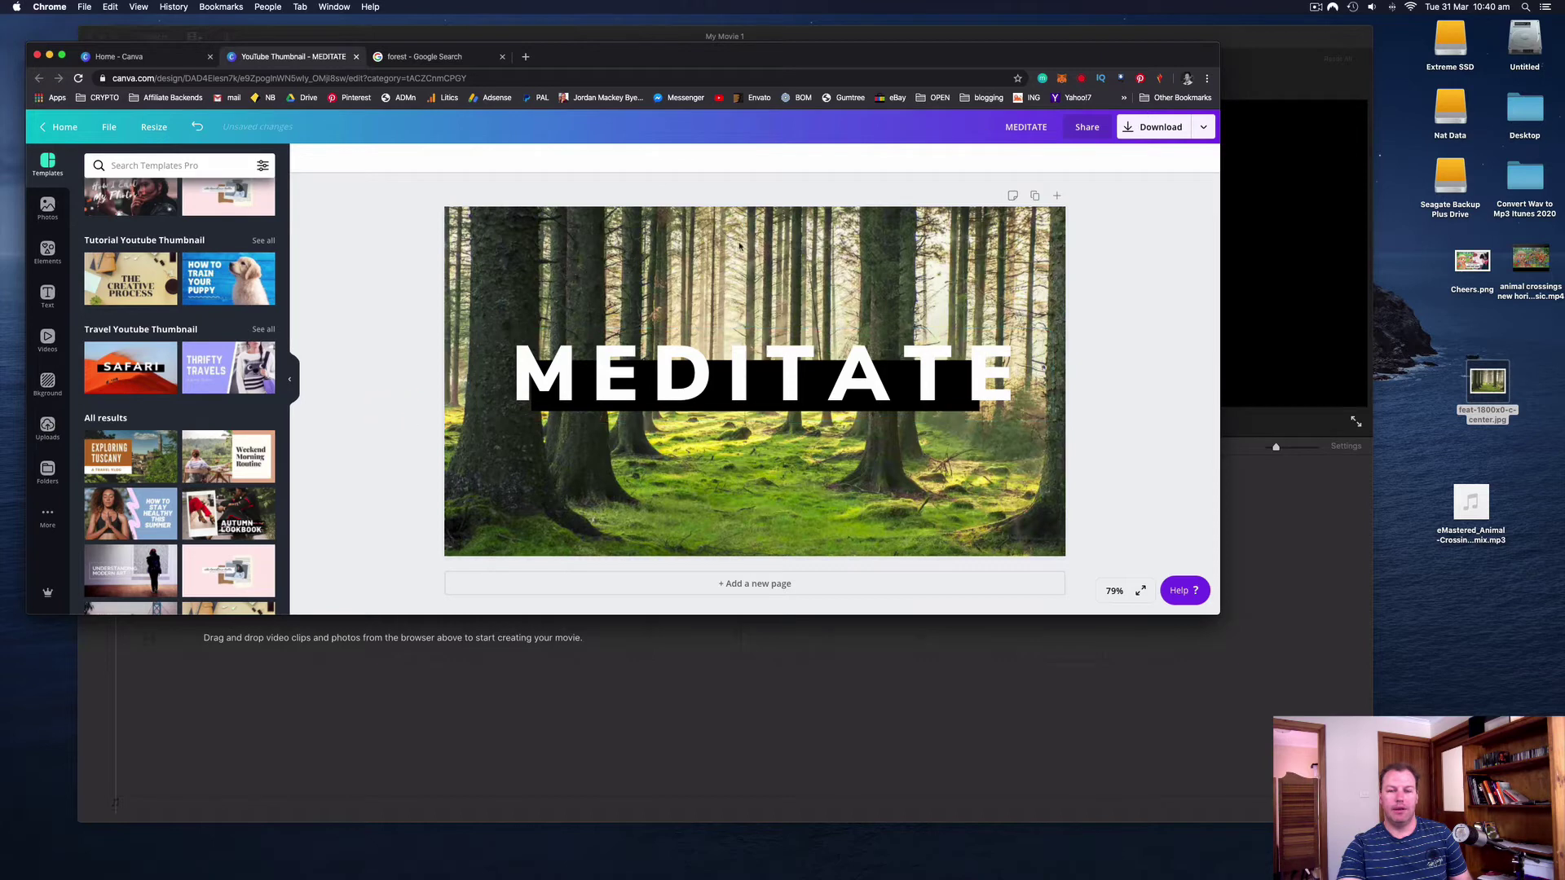
# Step: Check the thumbnail's PNG download options and close them without downloading
pyautogui.click(1172, 132)
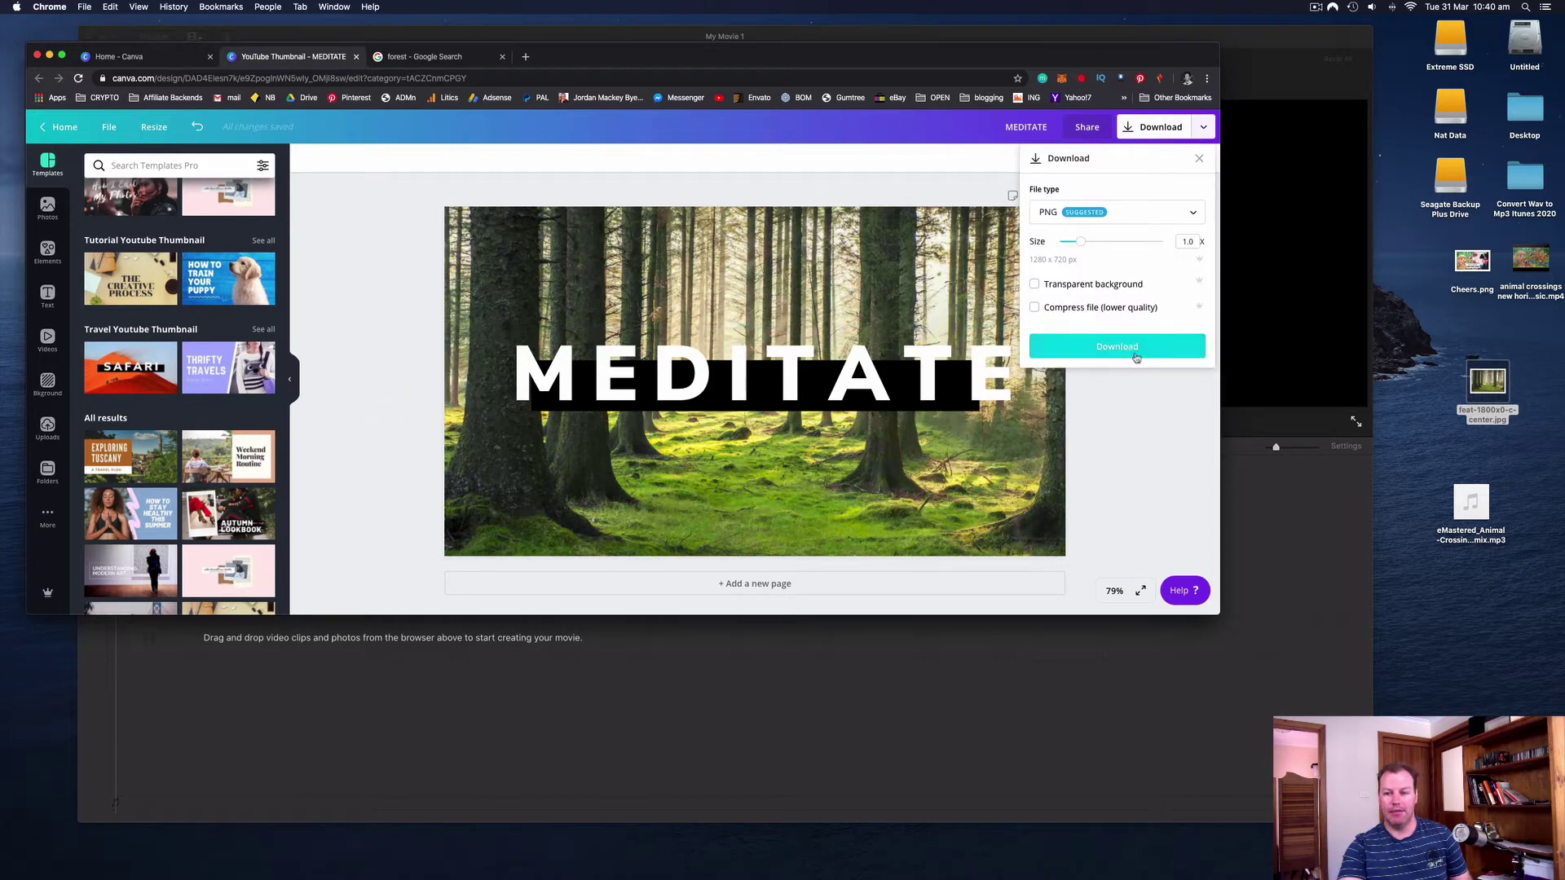
pyautogui.click(1128, 457)
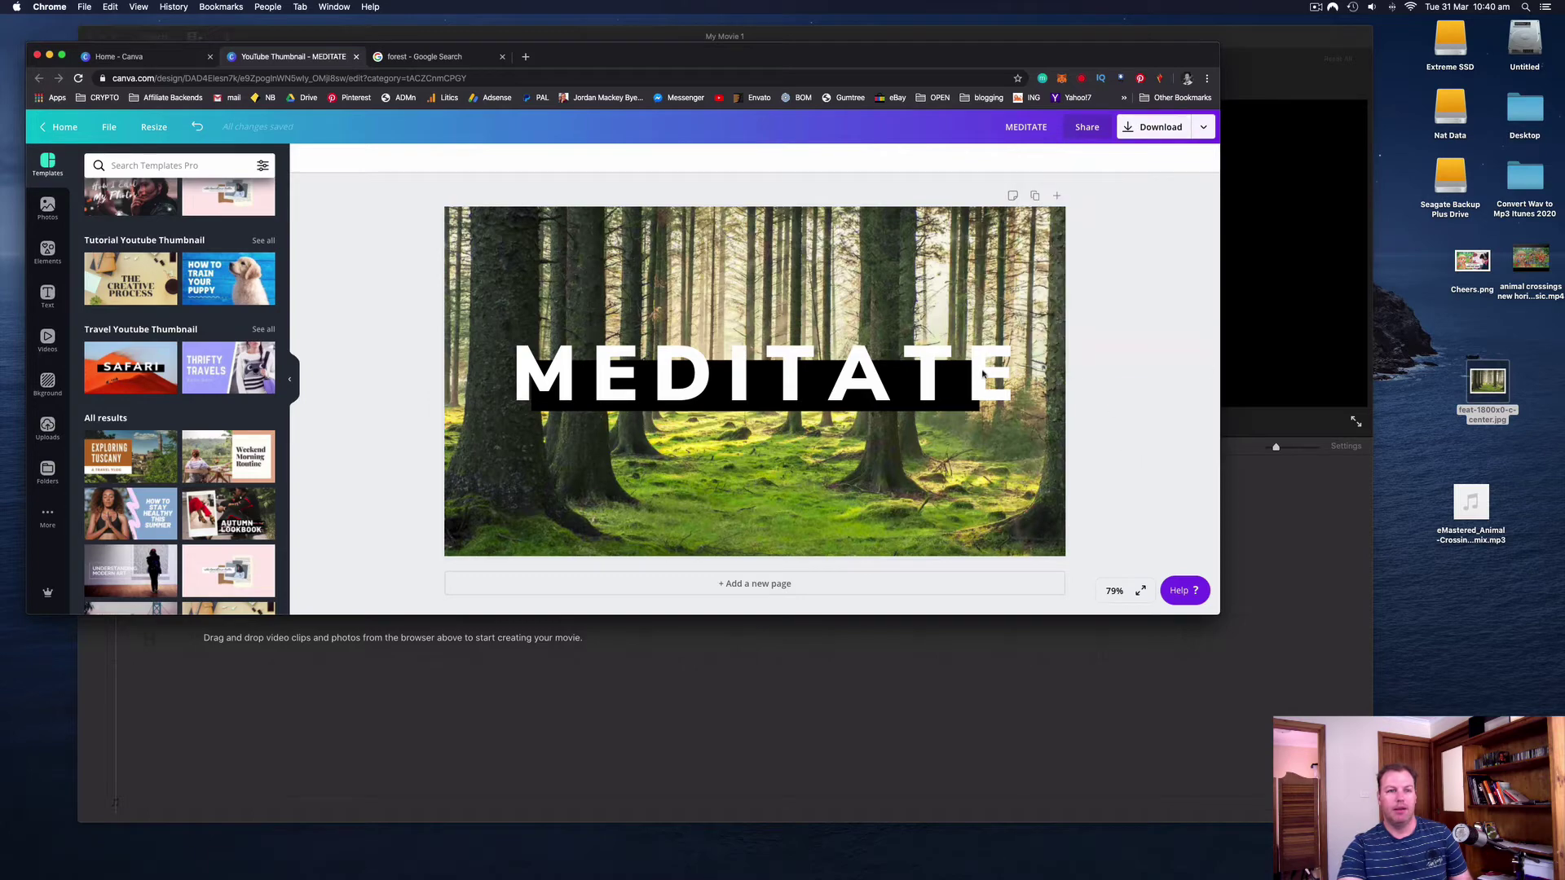
# Step: Put the browser away, return to iMovie and add the eMastered Animal Crossing remix mp3 to the timeline's background music track
pyautogui.click(49, 56)
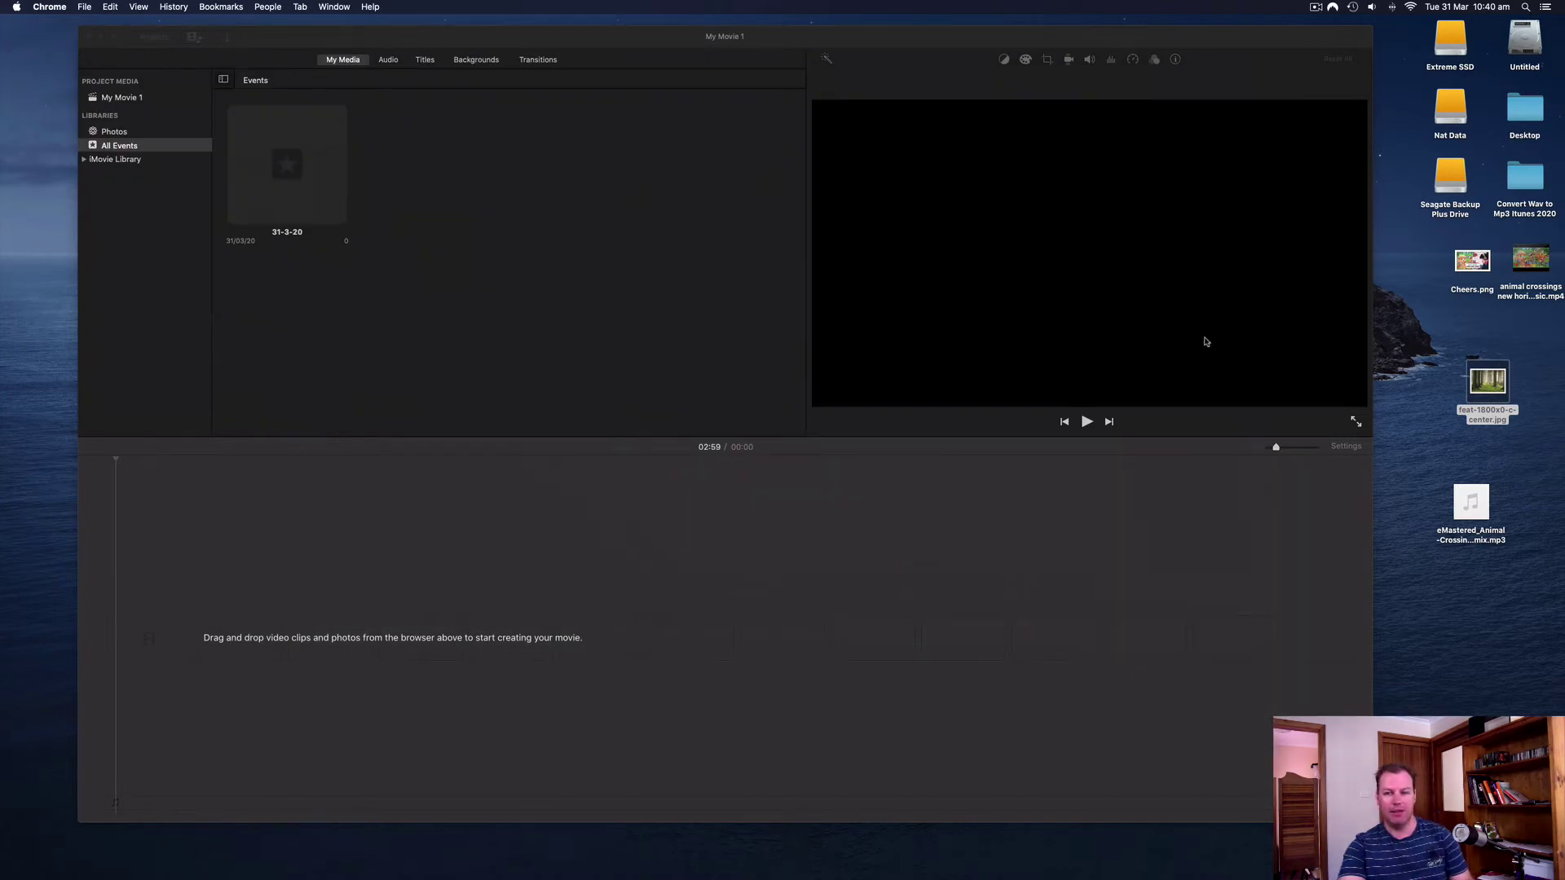
pyautogui.click(597, 294)
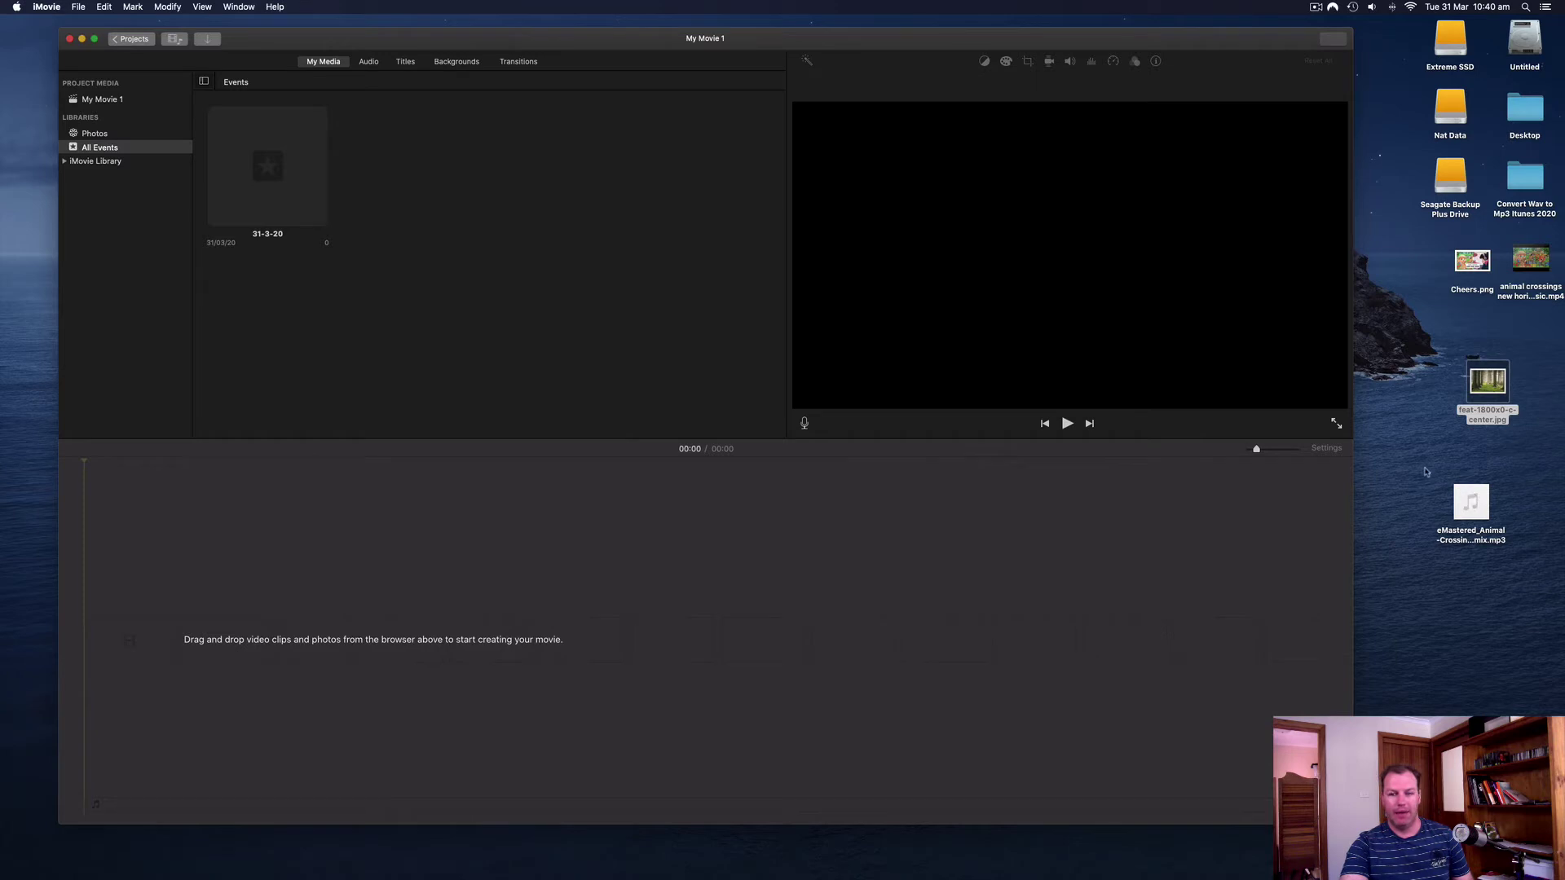
pyautogui.click(1418, 388)
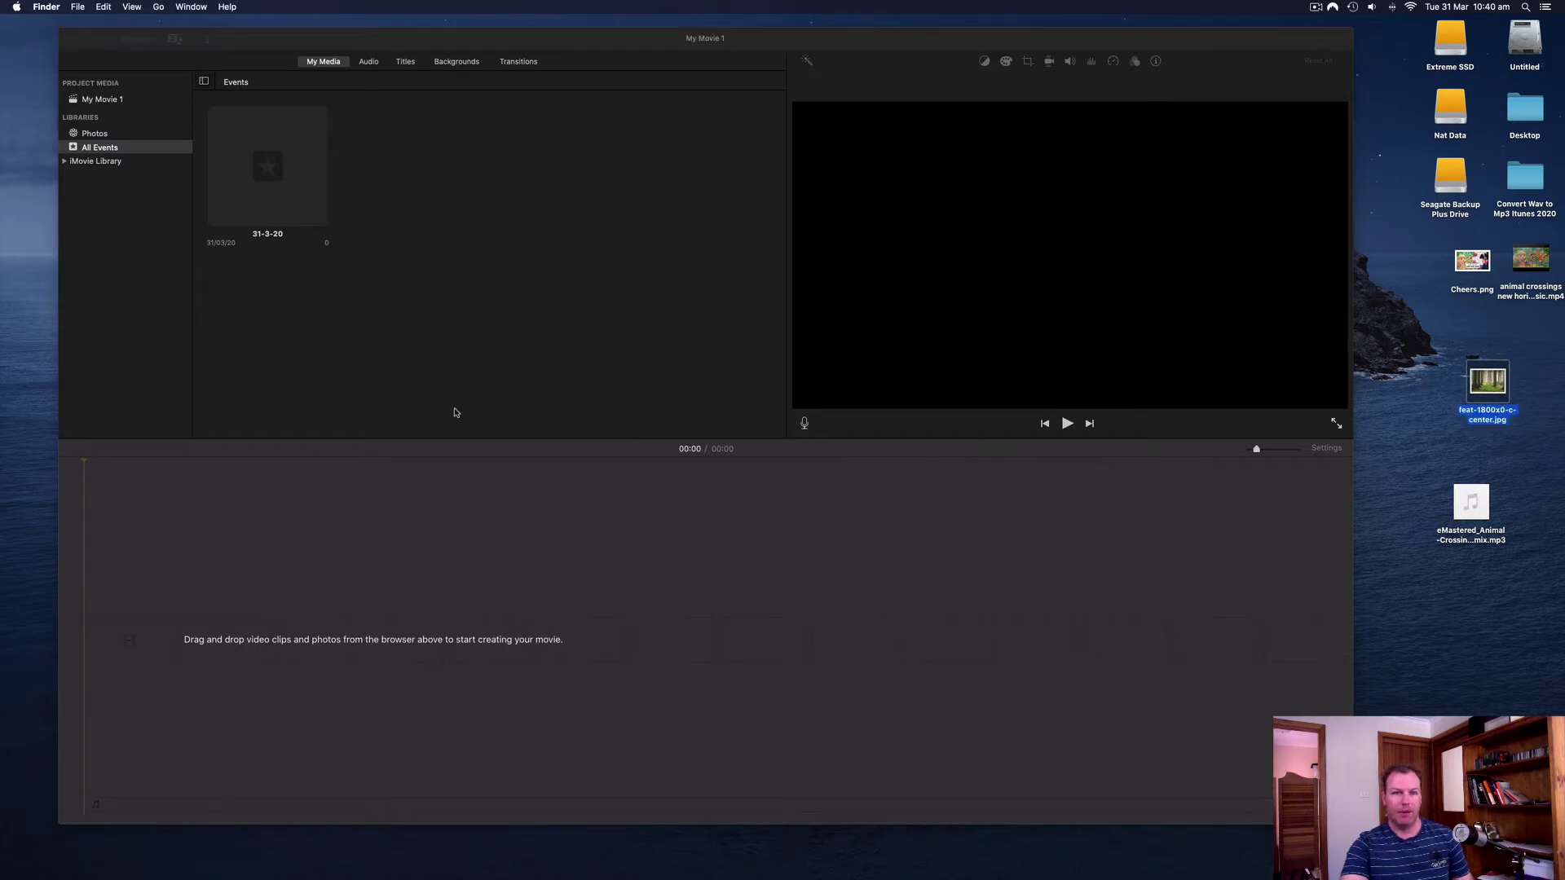
pyautogui.click(324, 65)
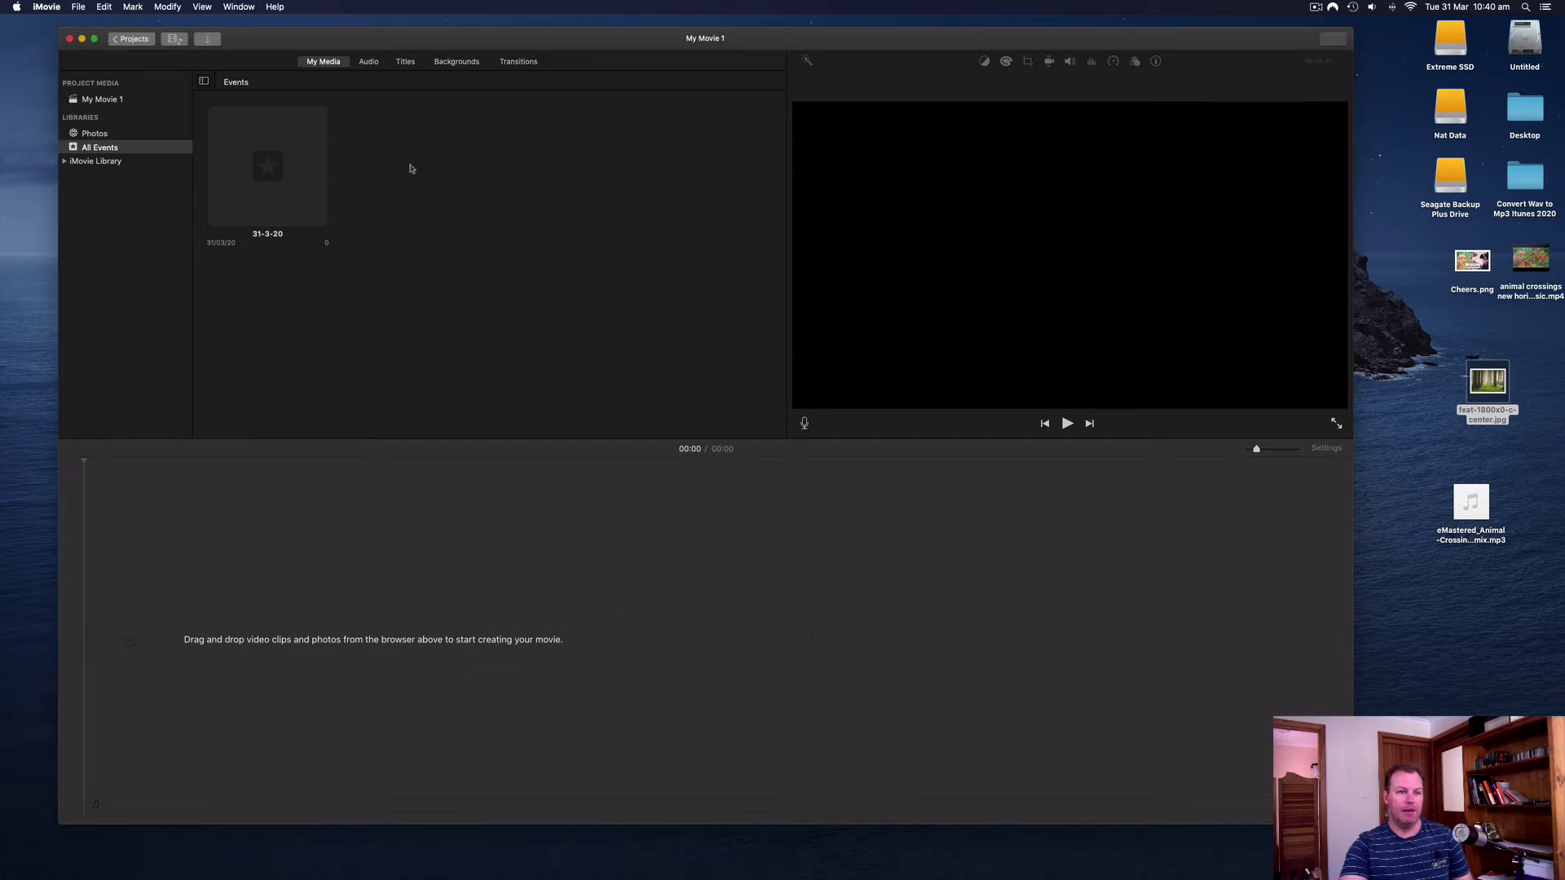
pyautogui.moveTo(1471, 500); pyautogui.dragTo(188, 638)
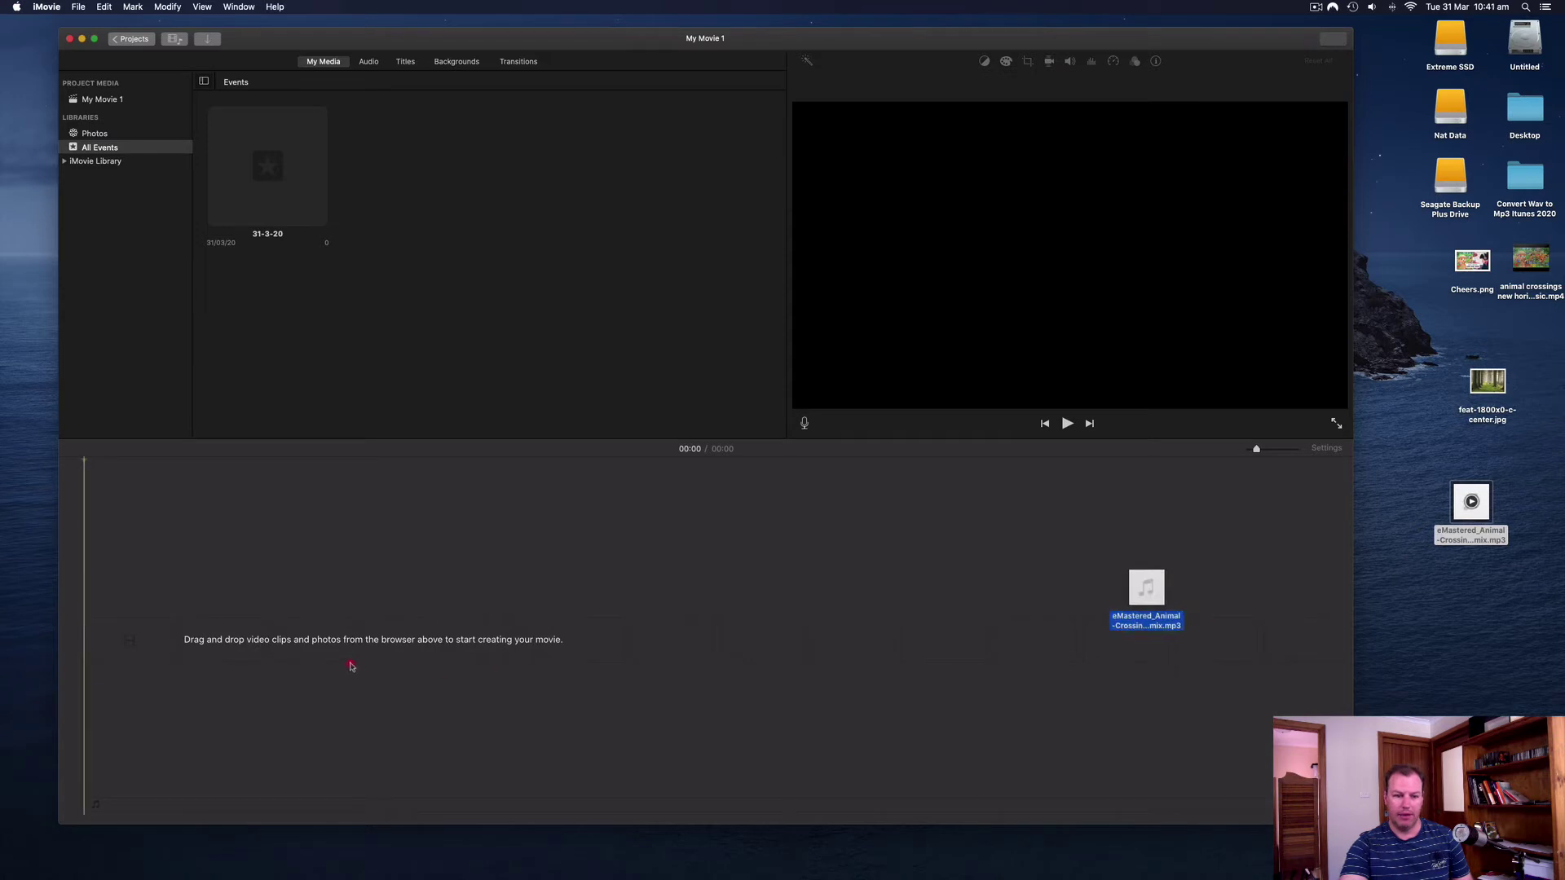
pyautogui.moveTo(342, 653); pyautogui.dragTo(186, 782)
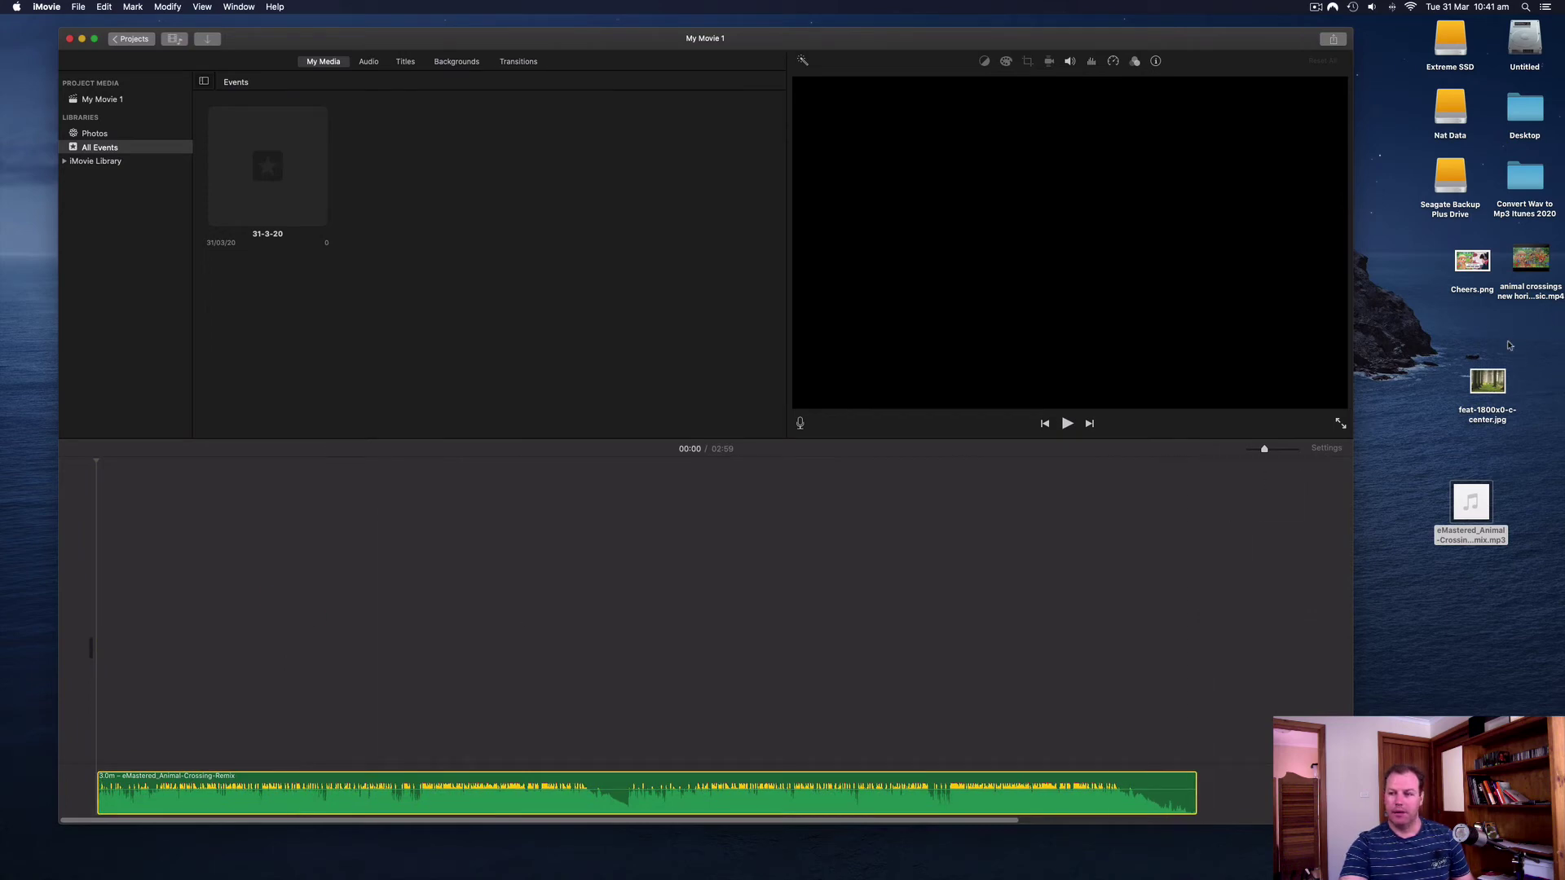
pyautogui.moveTo(1488, 380)
pyautogui.mouseDown()
pyautogui.moveTo(717, 616)
pyautogui.moveTo(1507, 387)
pyautogui.mouseUp()
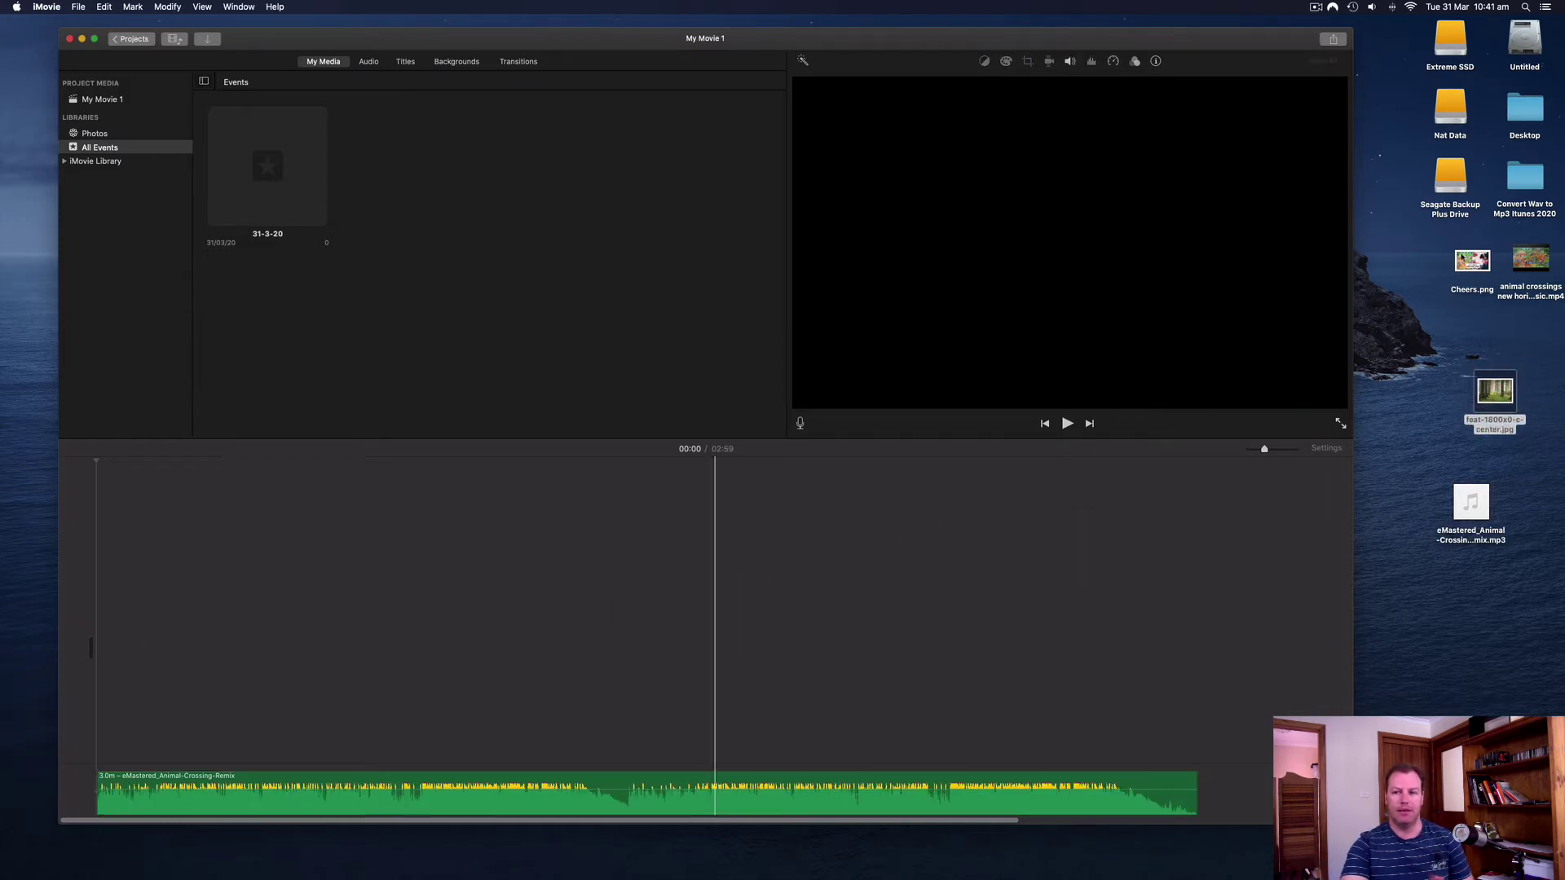
# Step: Switch to the Canva design in Chrome, download it as MEDITATE.png to the Desktop, and put the browser away
pyautogui.moveTo(491, 33); pyautogui.dragTo(518, 82)
pyautogui.moveTo(377, 878)
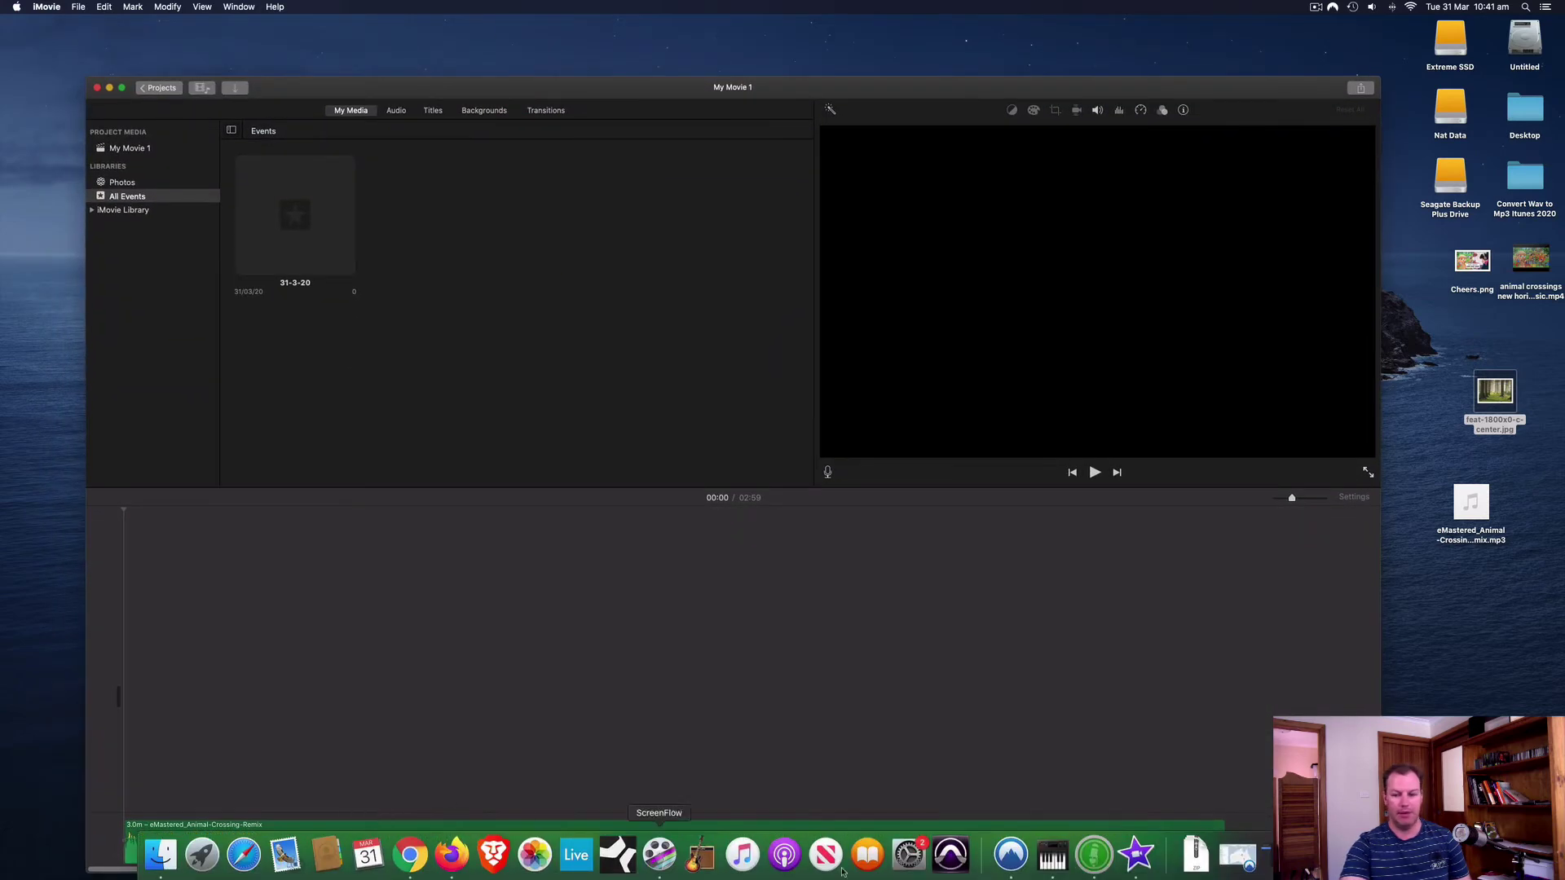
pyautogui.click(413, 854)
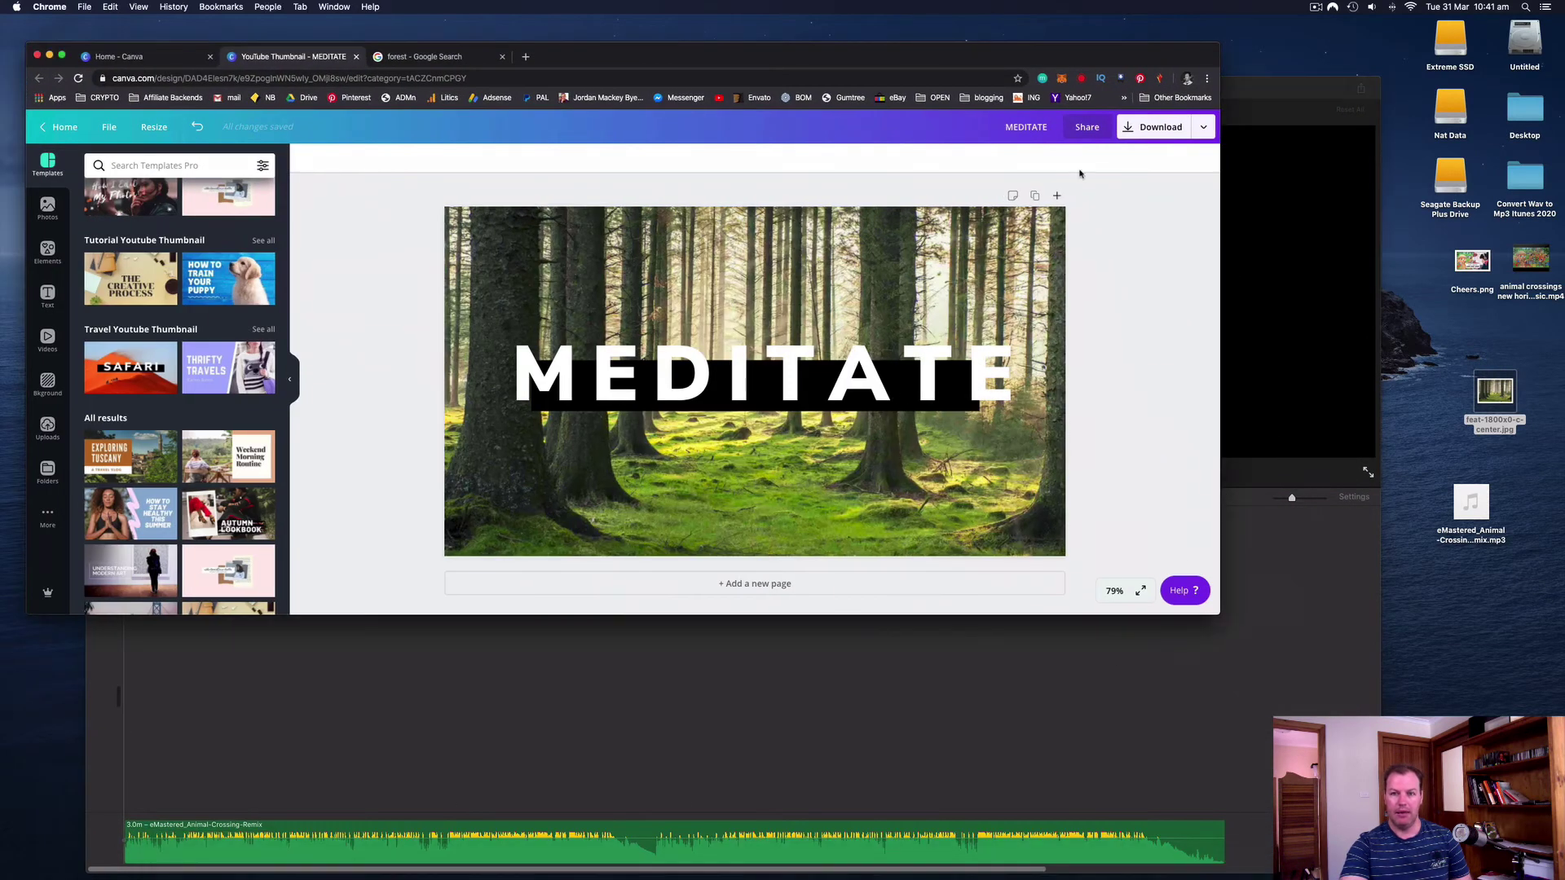
pyautogui.click(1156, 126)
pyautogui.click(1142, 346)
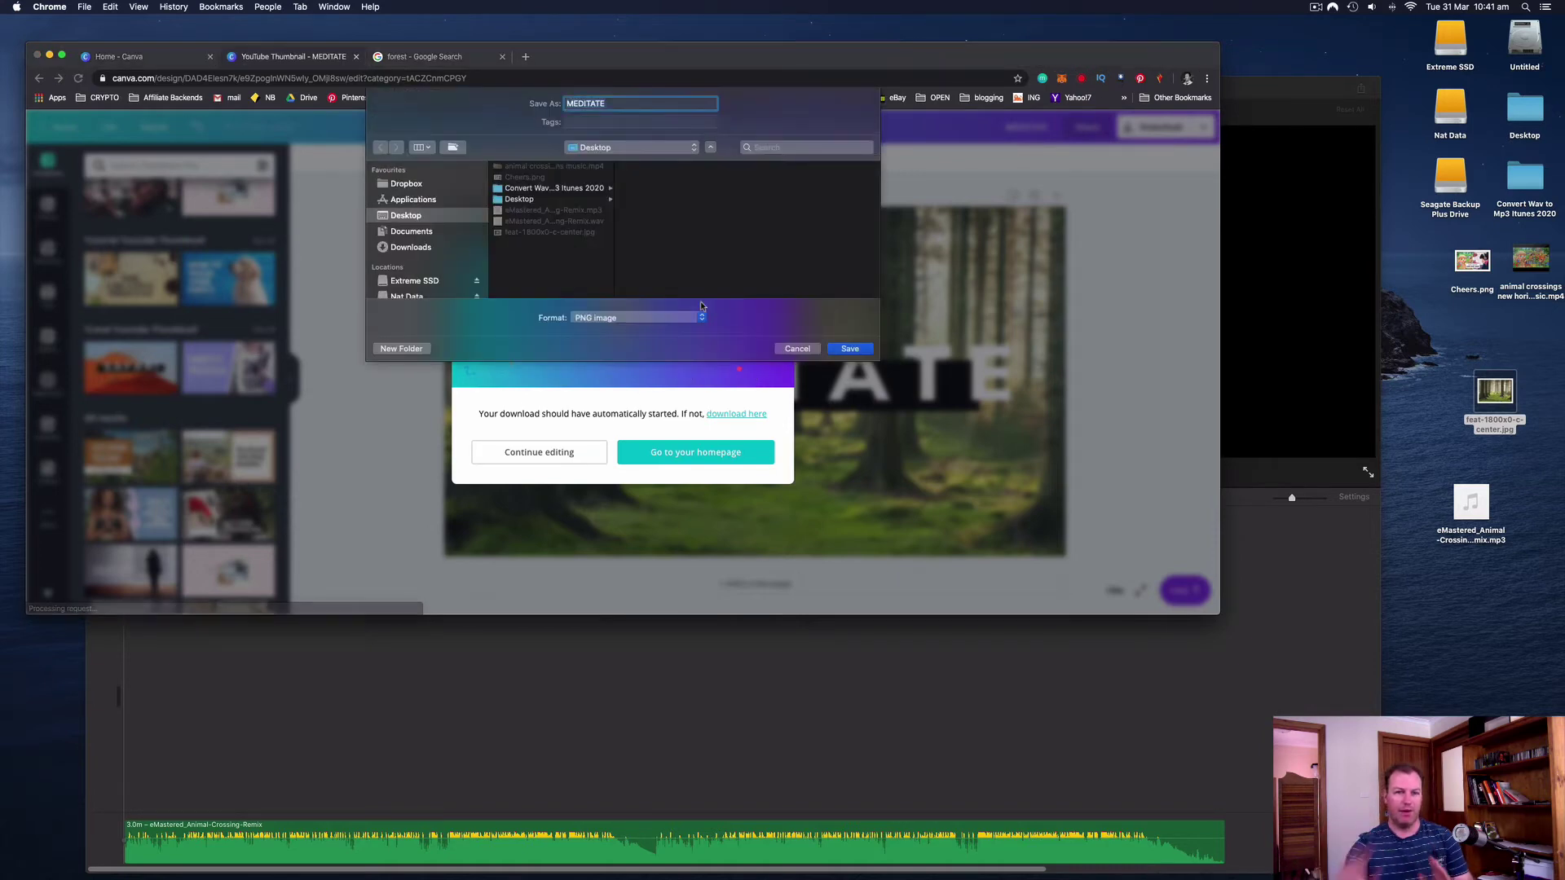
pyautogui.click(851, 349)
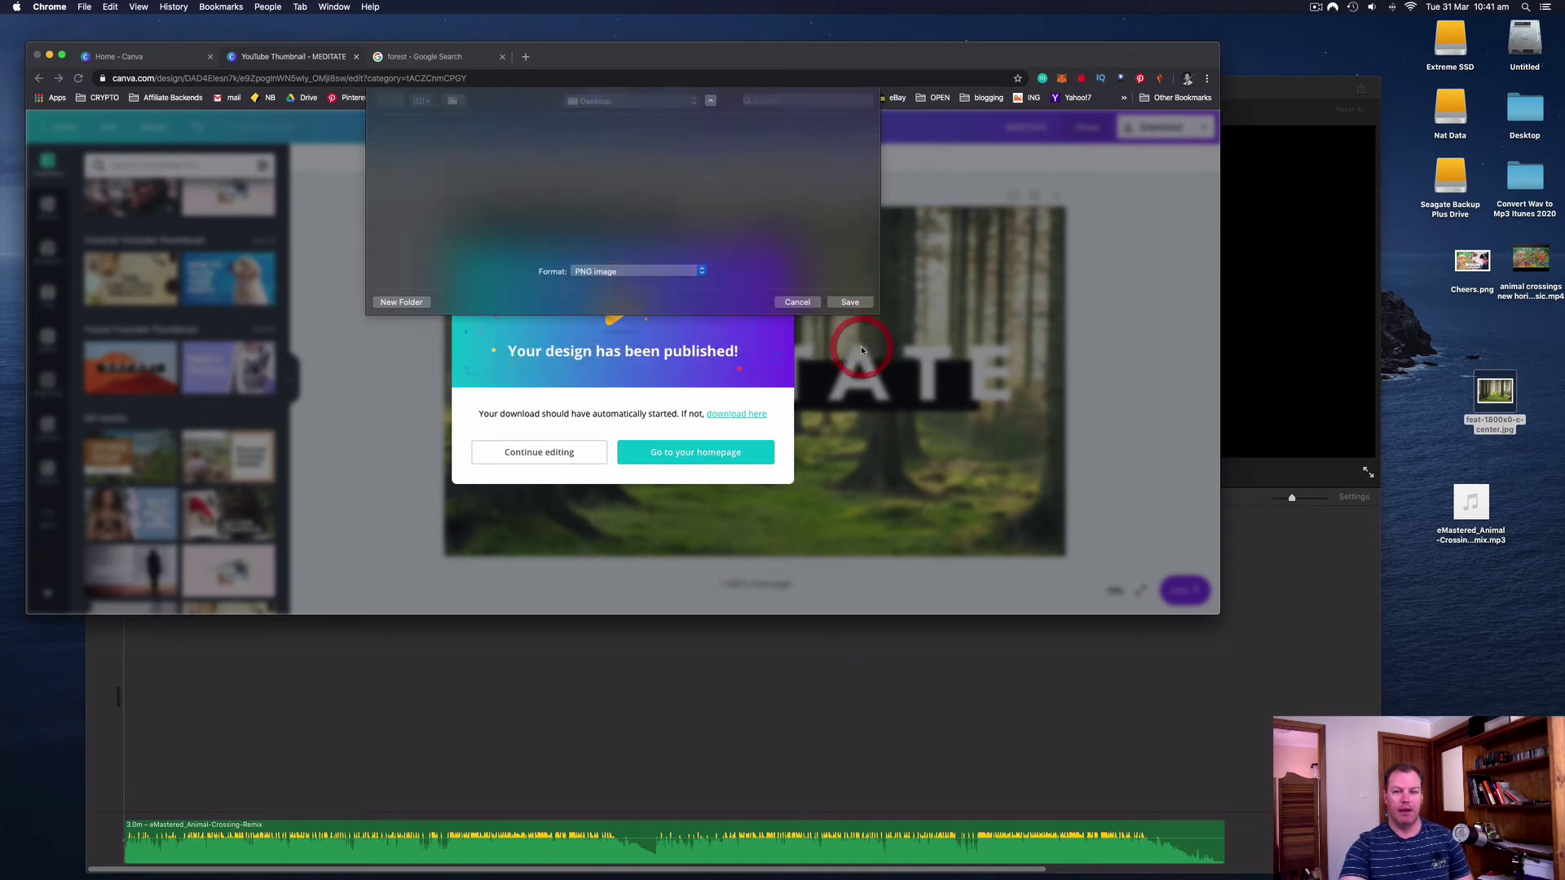
pyautogui.click(49, 55)
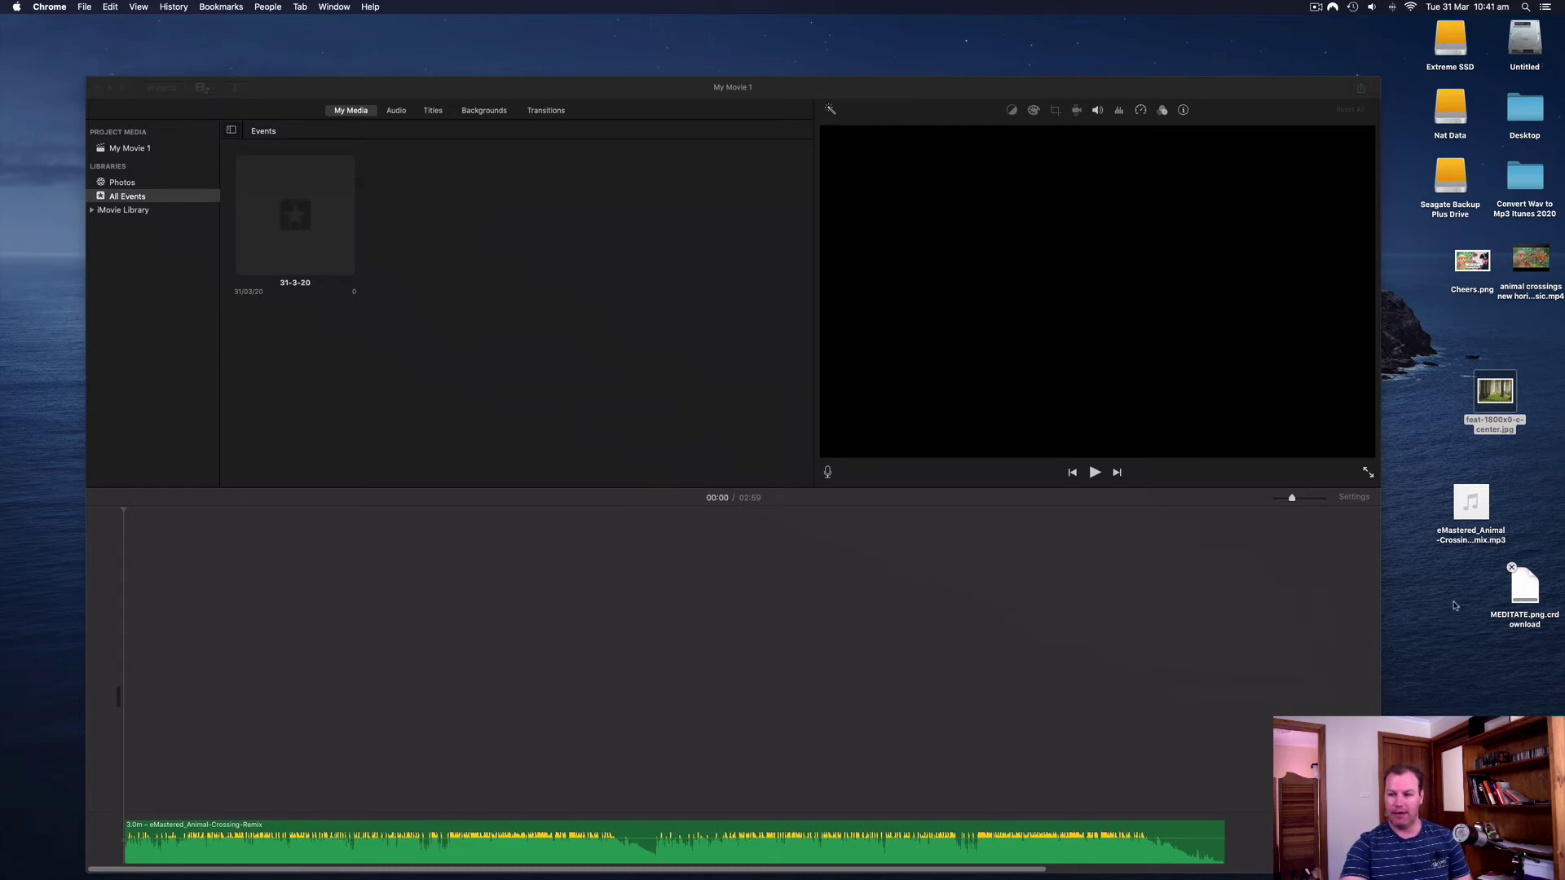
# Step: Add MEDITATE.png from the desktop to the start of the movie timeline and briefly play the movie full screen
pyautogui.moveTo(1535, 592); pyautogui.dragTo(196, 741)
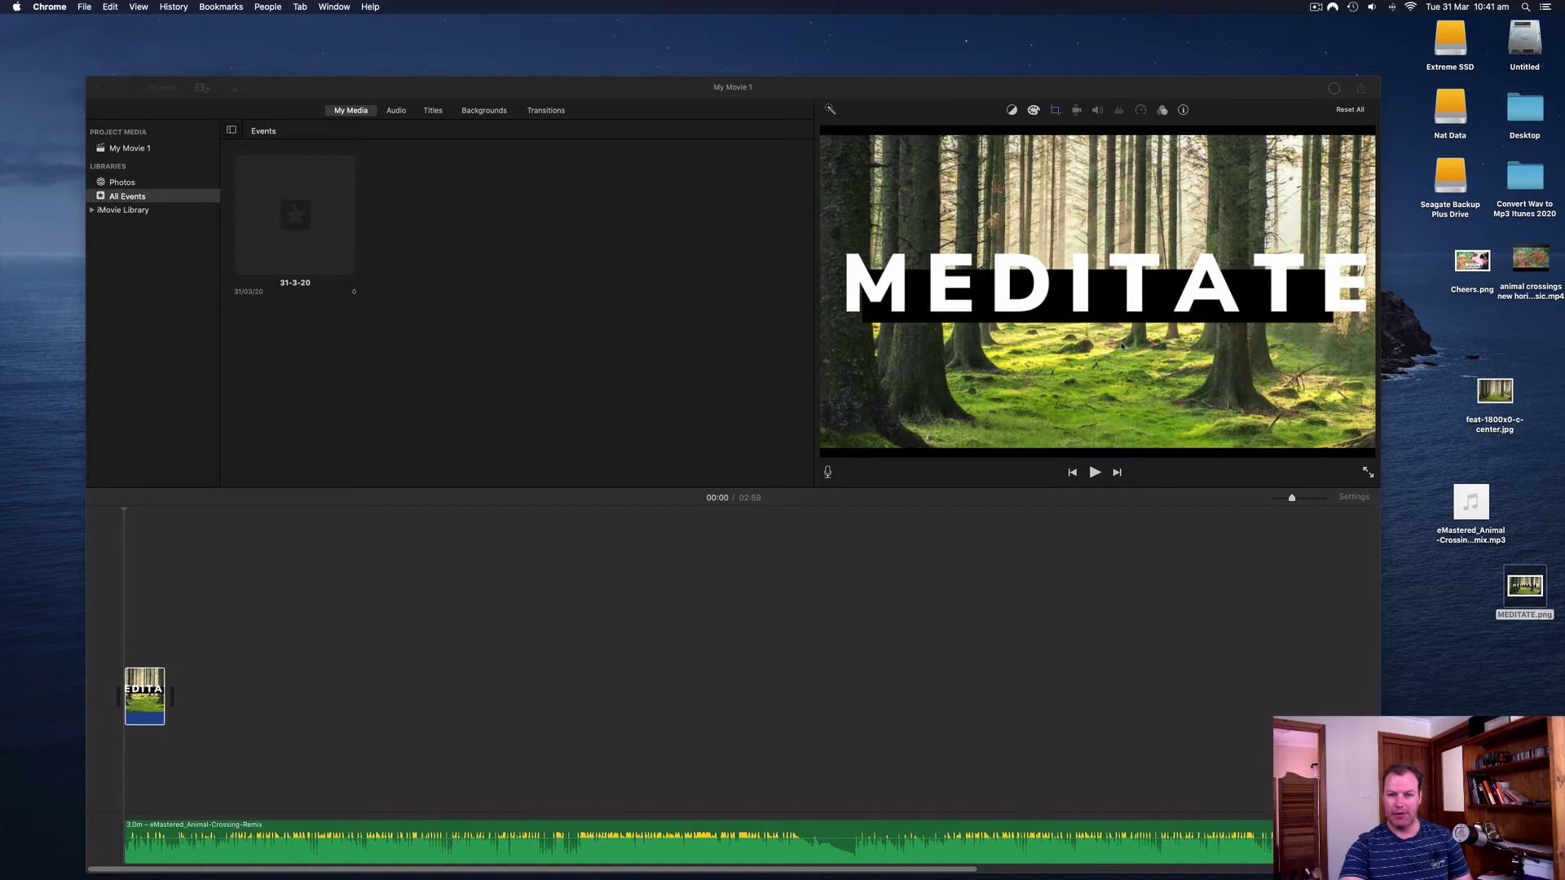
pyautogui.click(1367, 471)
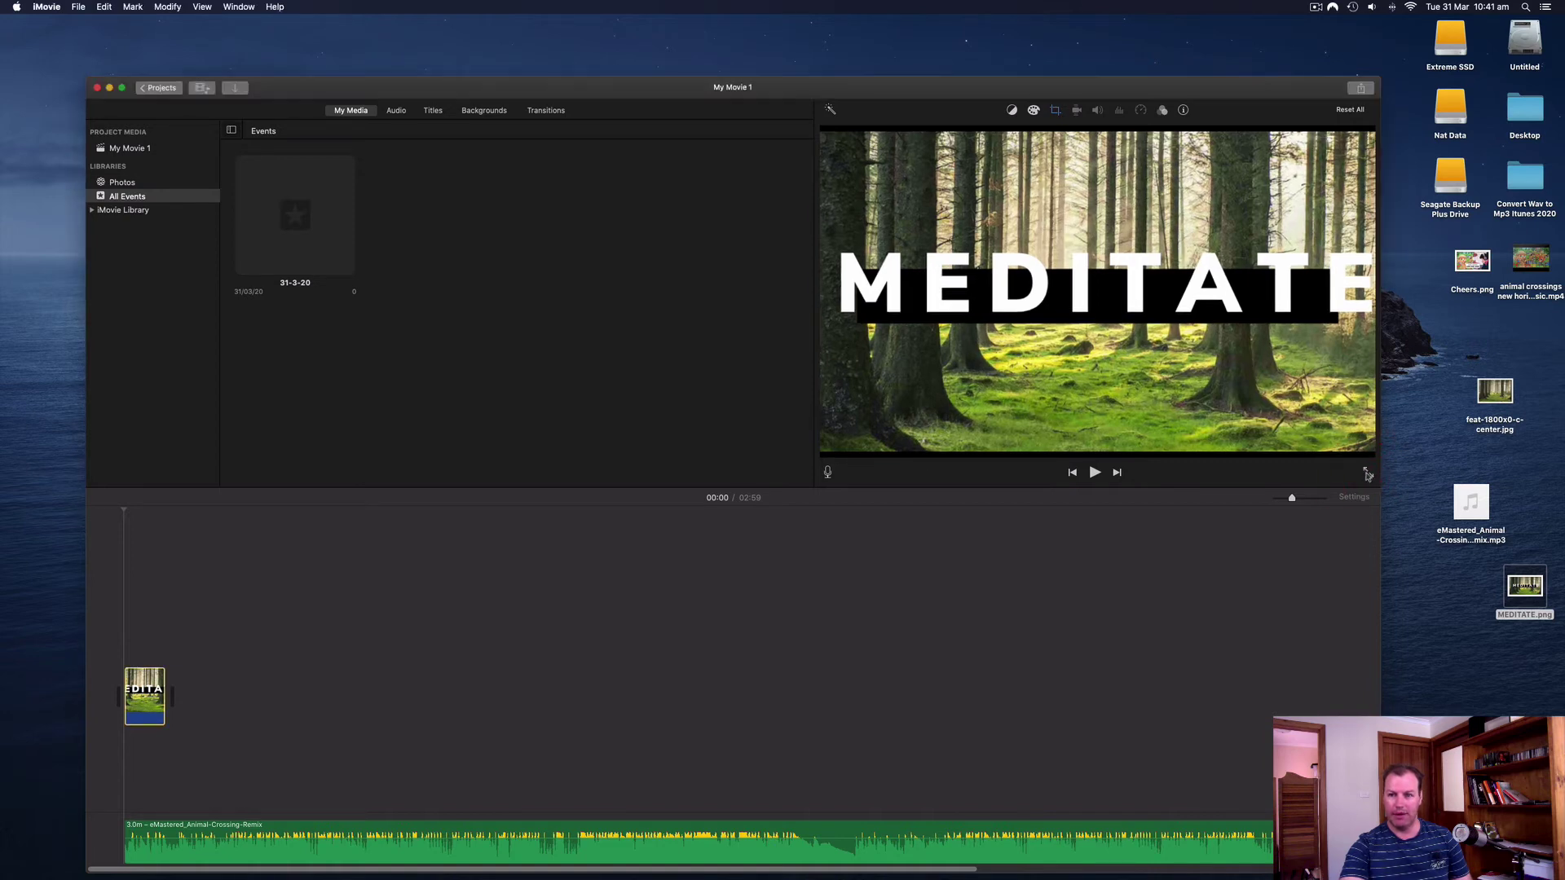
pyautogui.click(1367, 471)
pyautogui.click(782, 839)
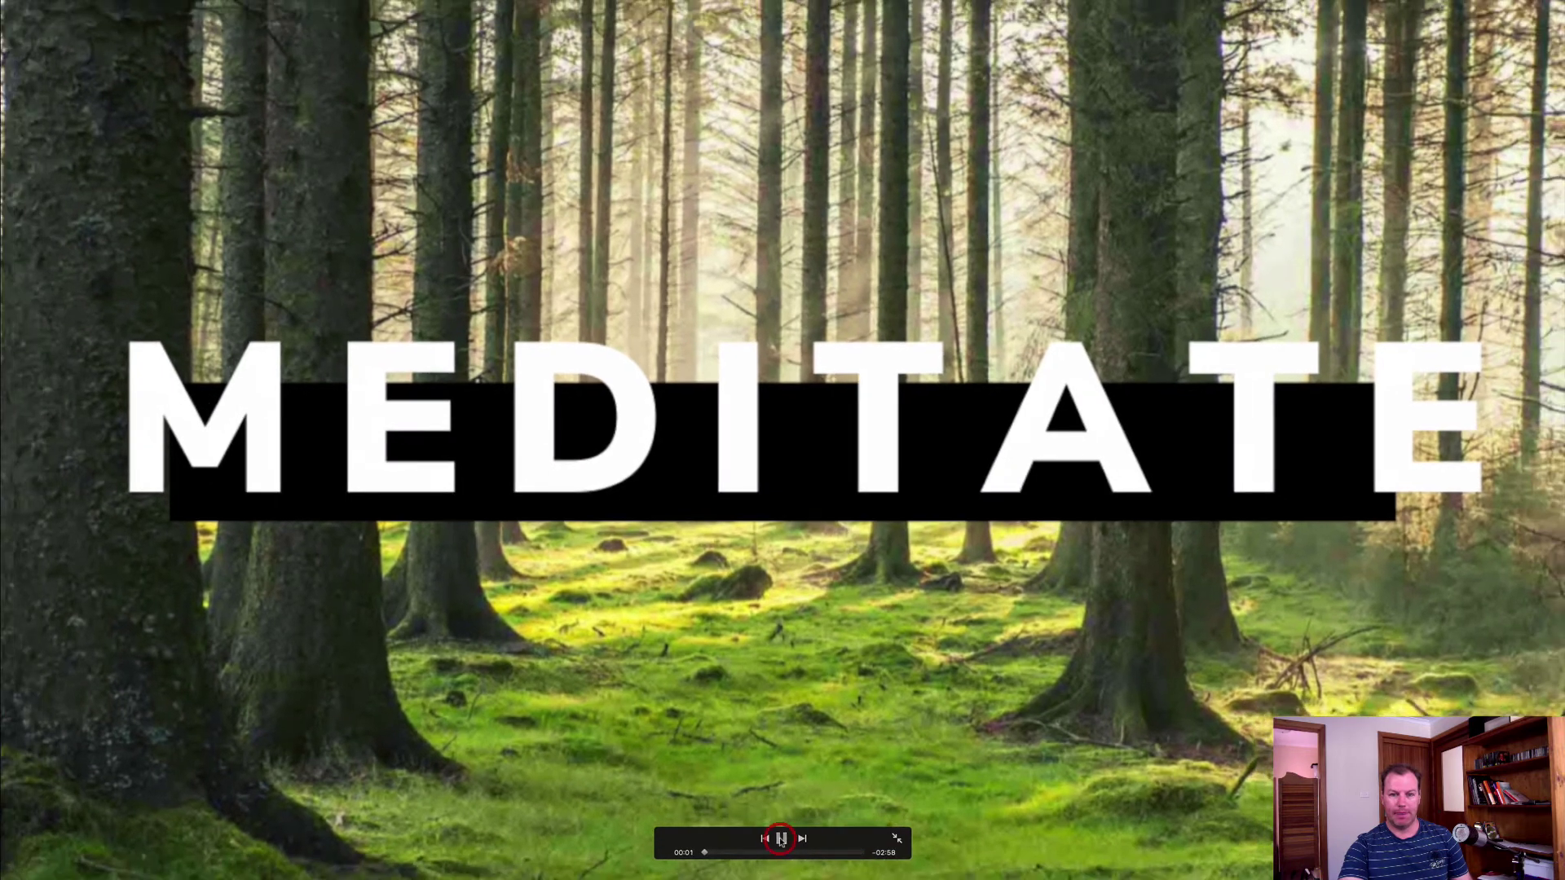
pyautogui.click(781, 839)
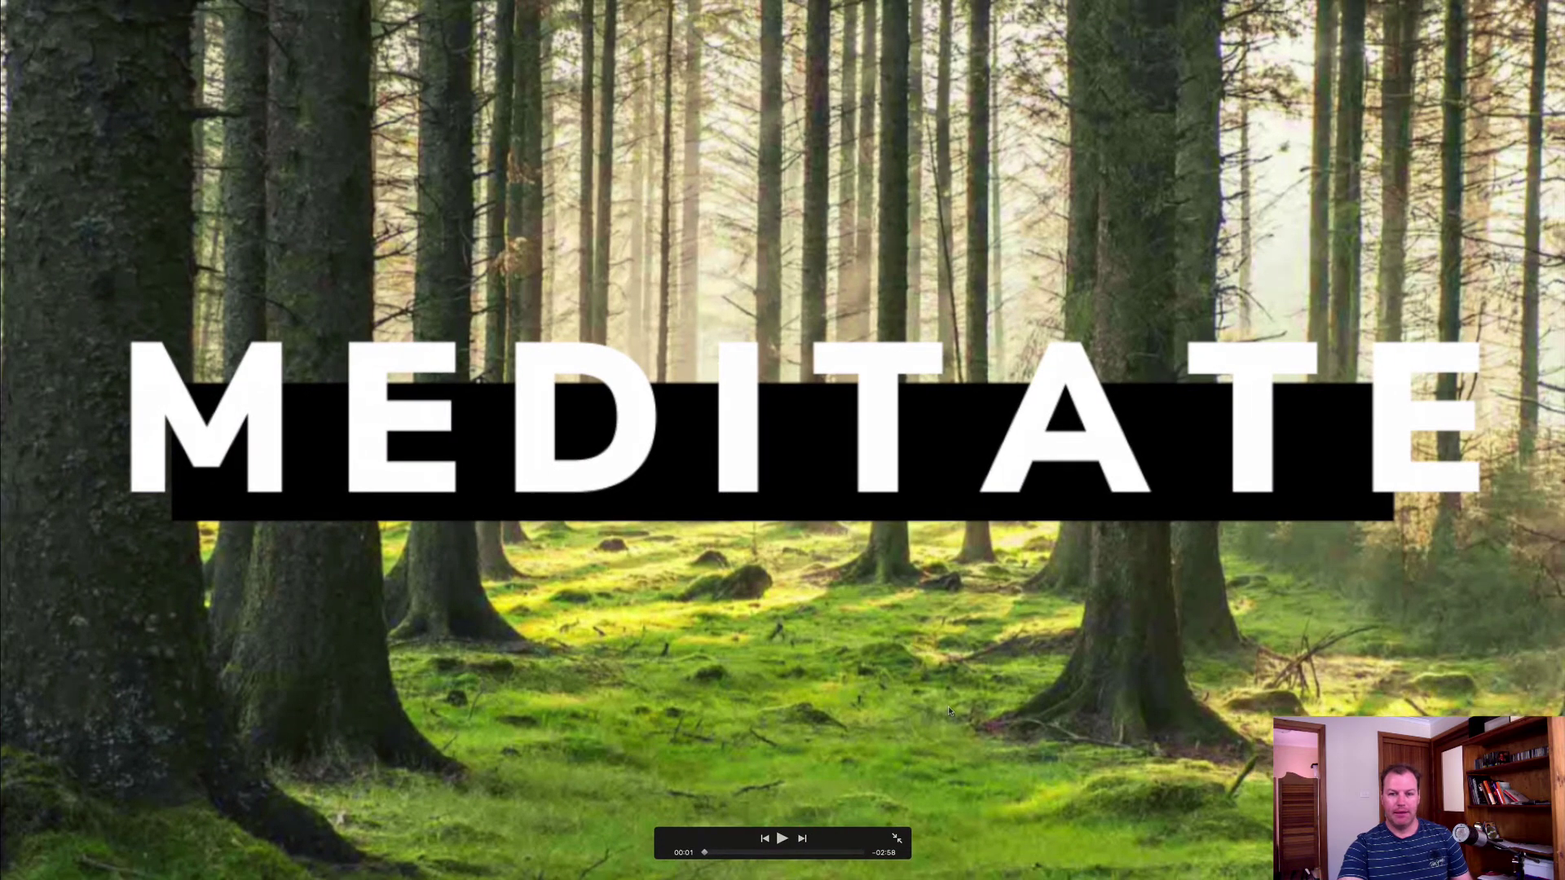
pyautogui.press('Escape')
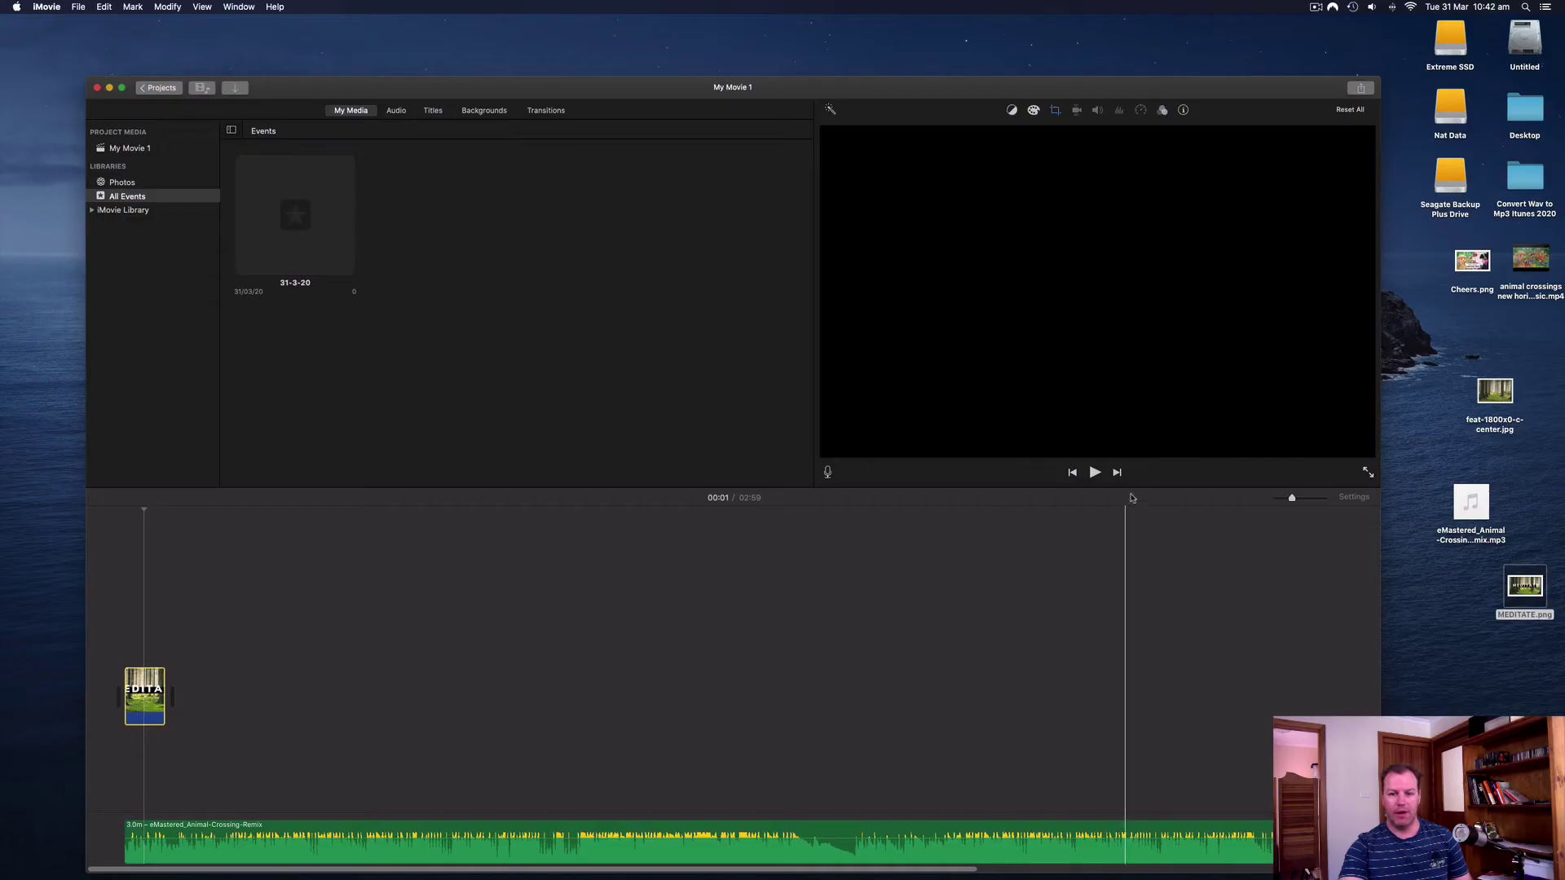
# Step: Extend the MEDITATE image clip to the end of the music track, enlarging the window and shrinking the timeline scale to fit
pyautogui.moveTo(165, 697); pyautogui.dragTo(1137, 698)
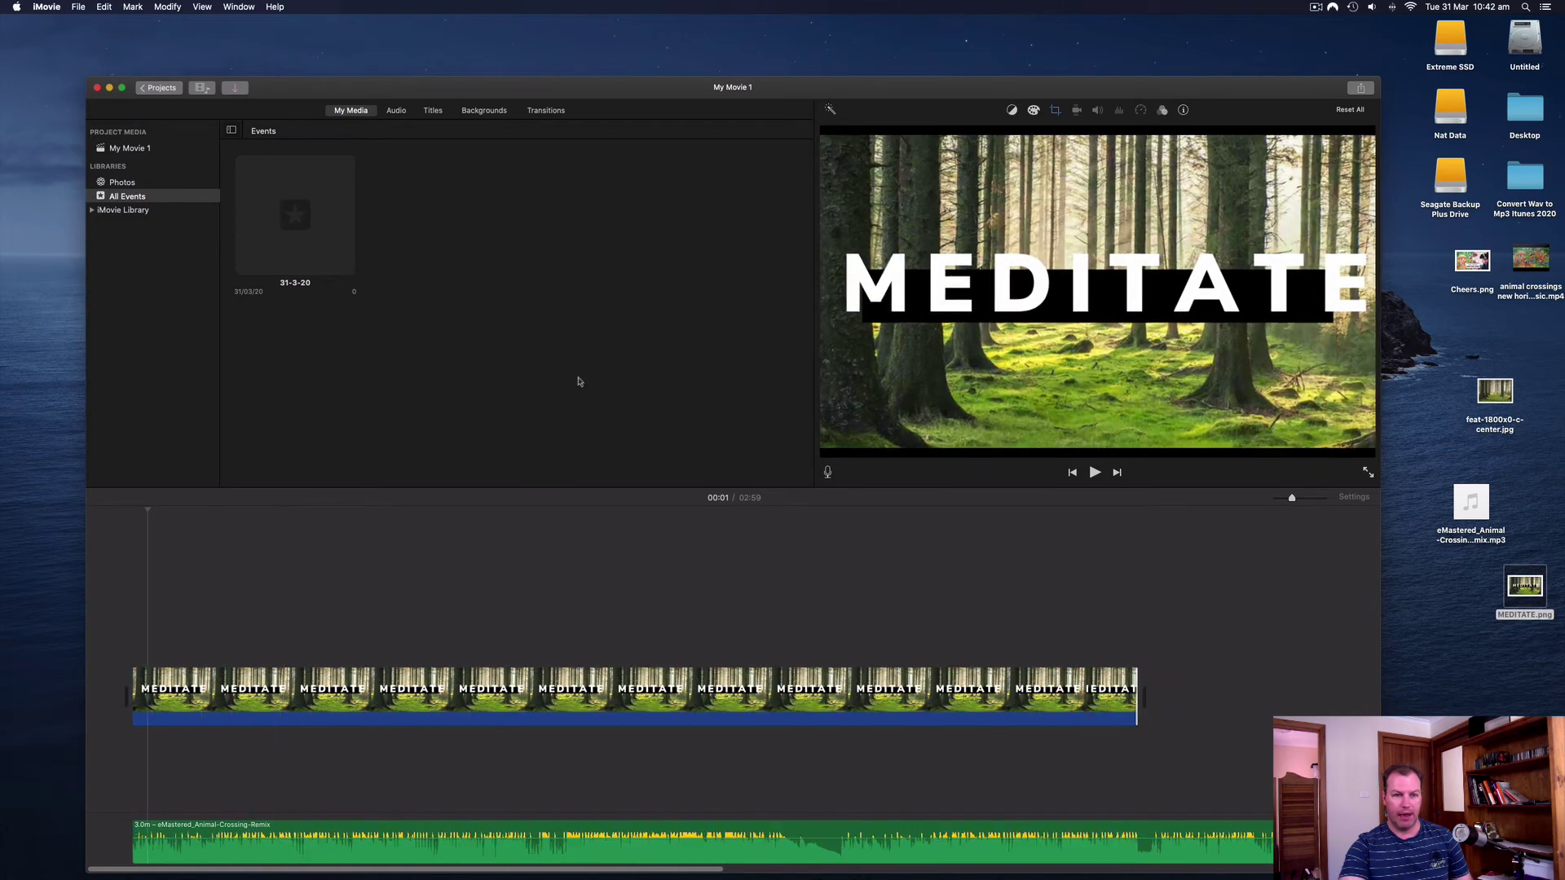
pyautogui.moveTo(1010, 91); pyautogui.dragTo(946, 29)
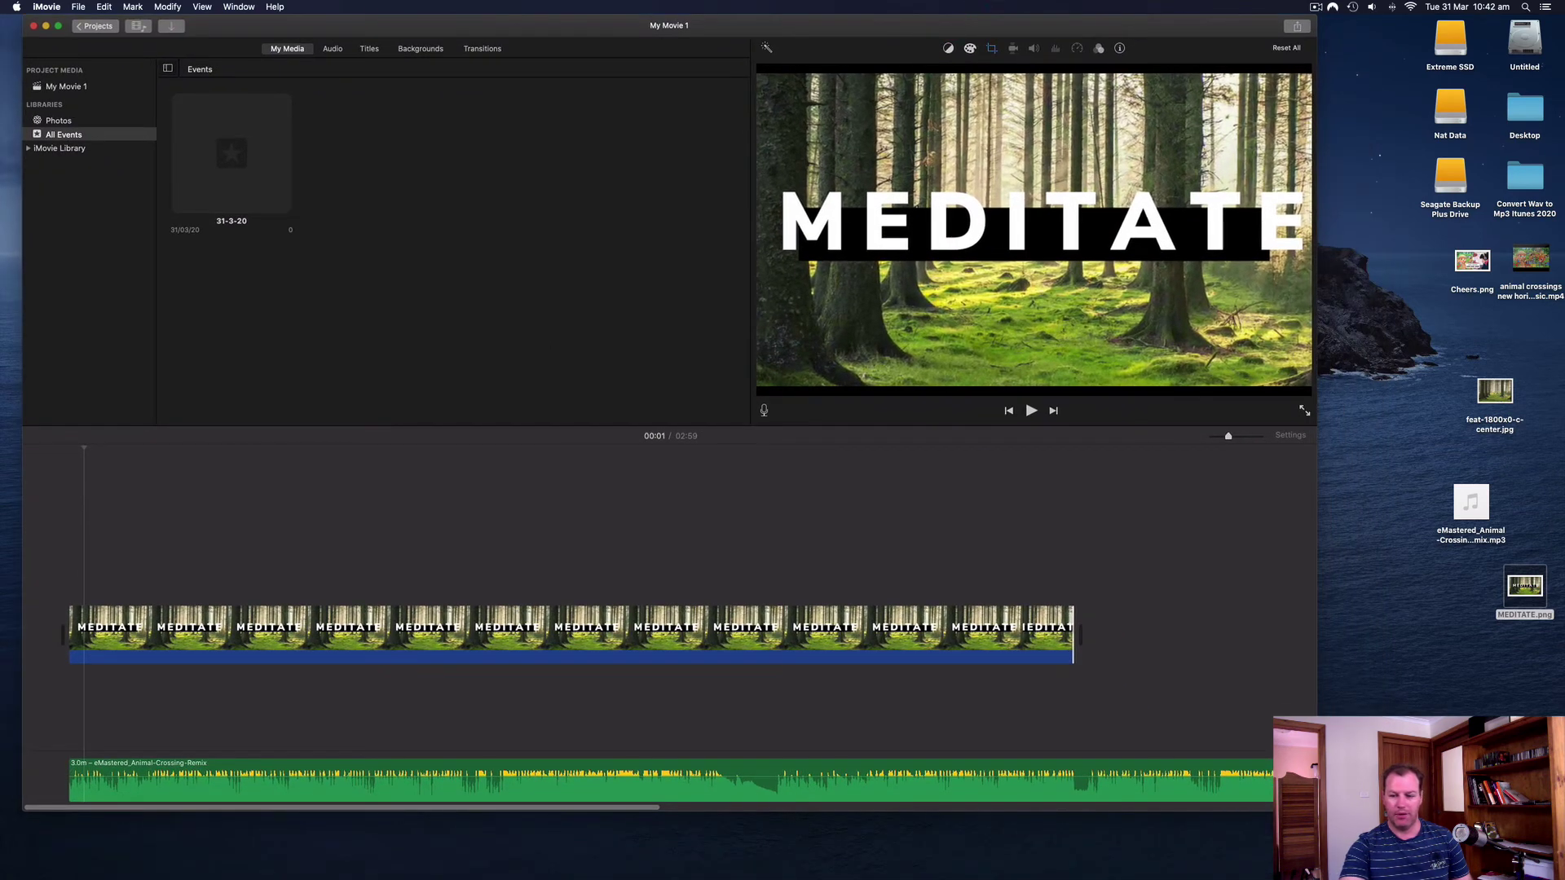
pyautogui.doubleClick(945, 25)
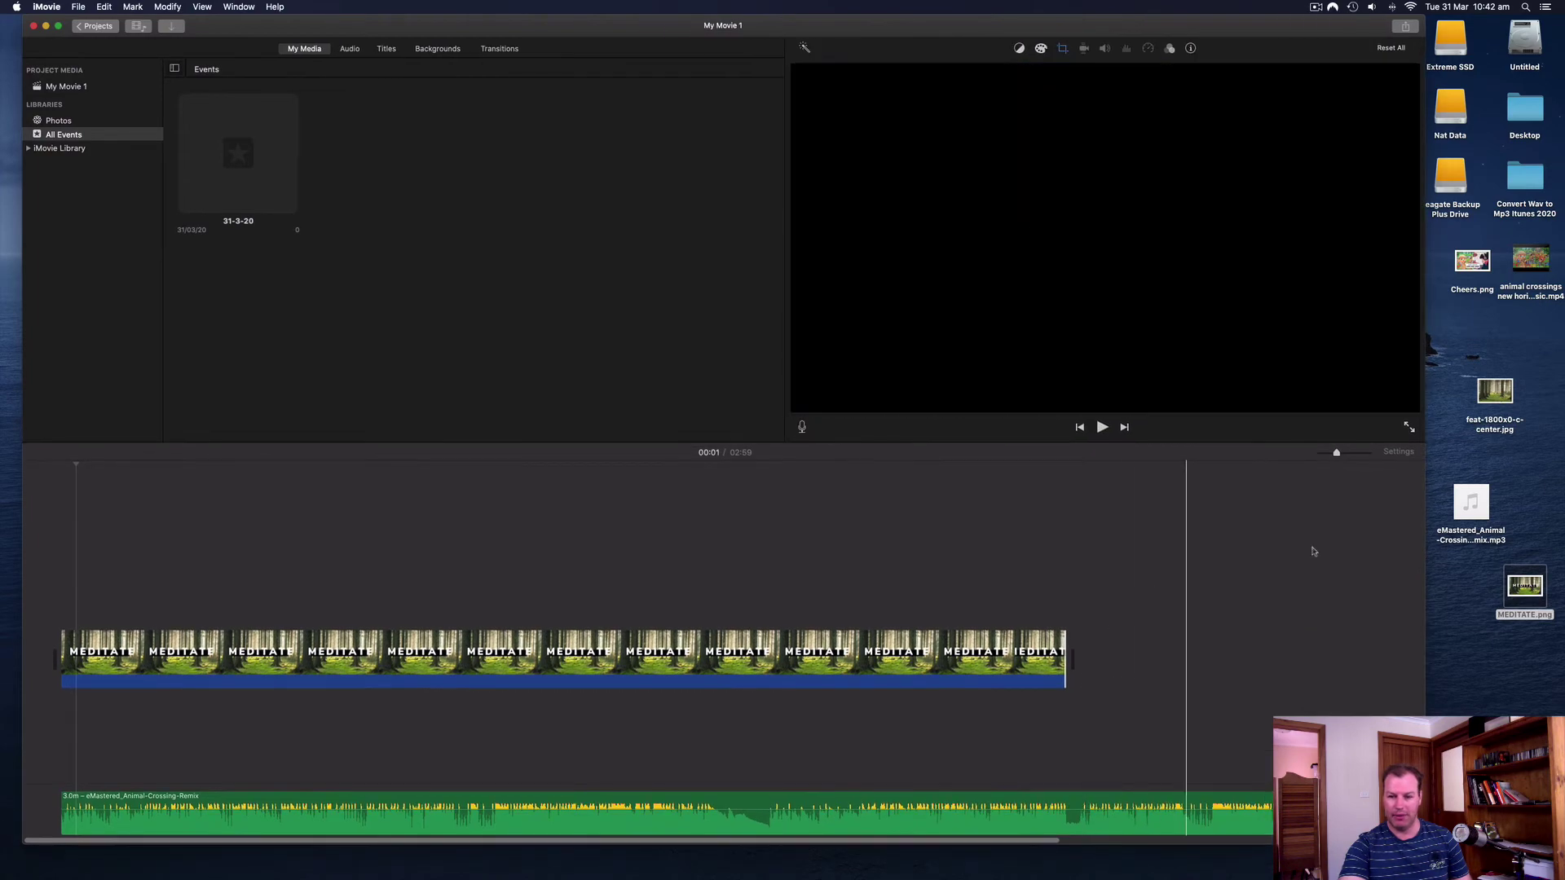
pyautogui.moveTo(1337, 453); pyautogui.dragTo(1330, 453)
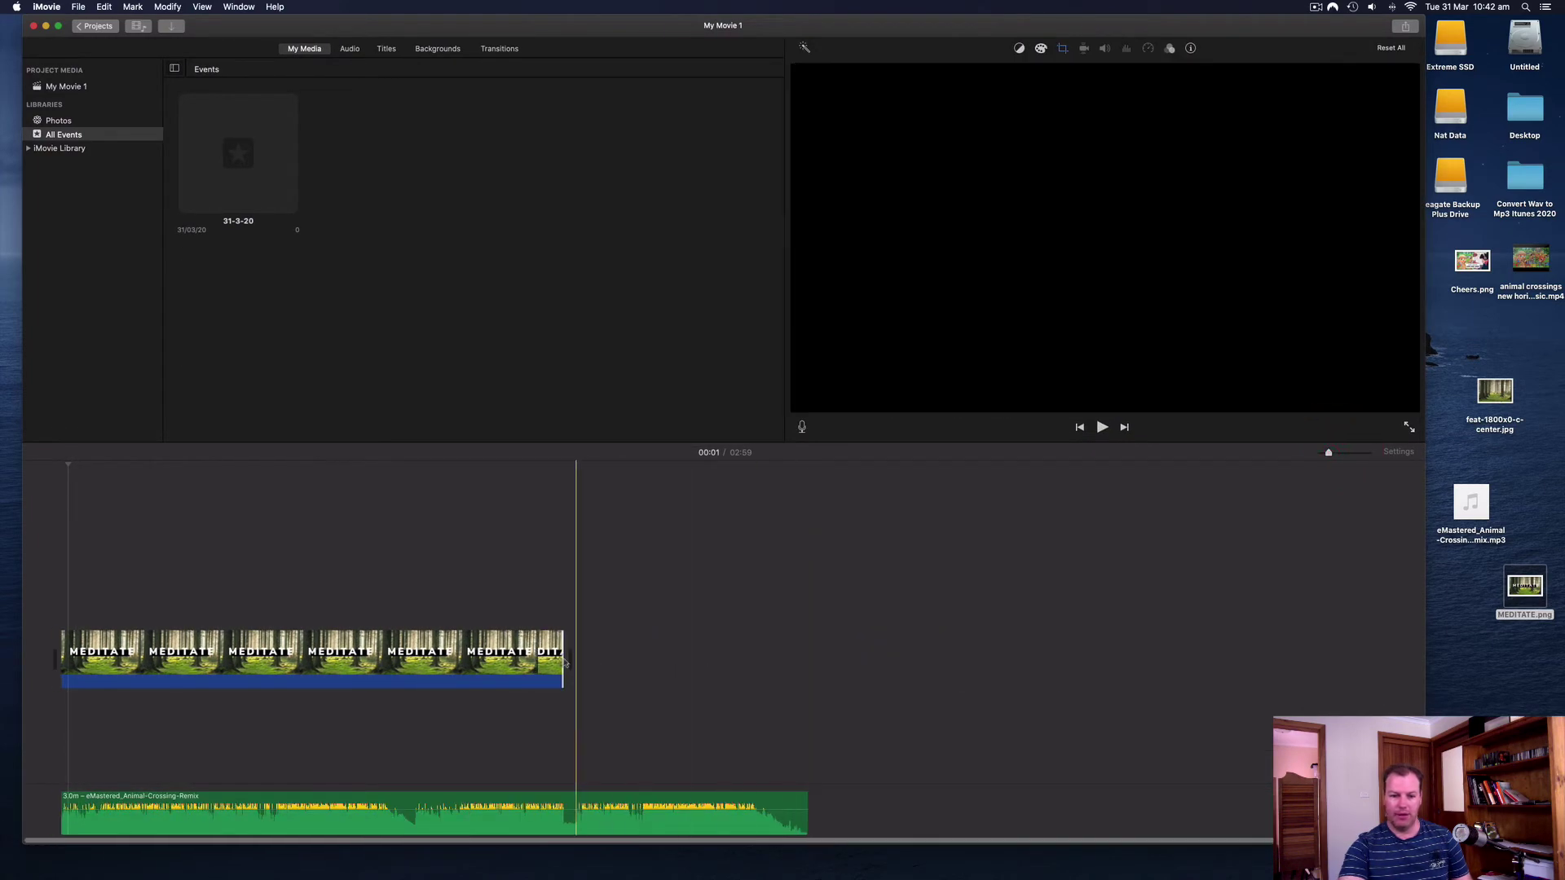
pyautogui.moveTo(557, 662); pyautogui.dragTo(796, 646)
pyautogui.click(849, 549)
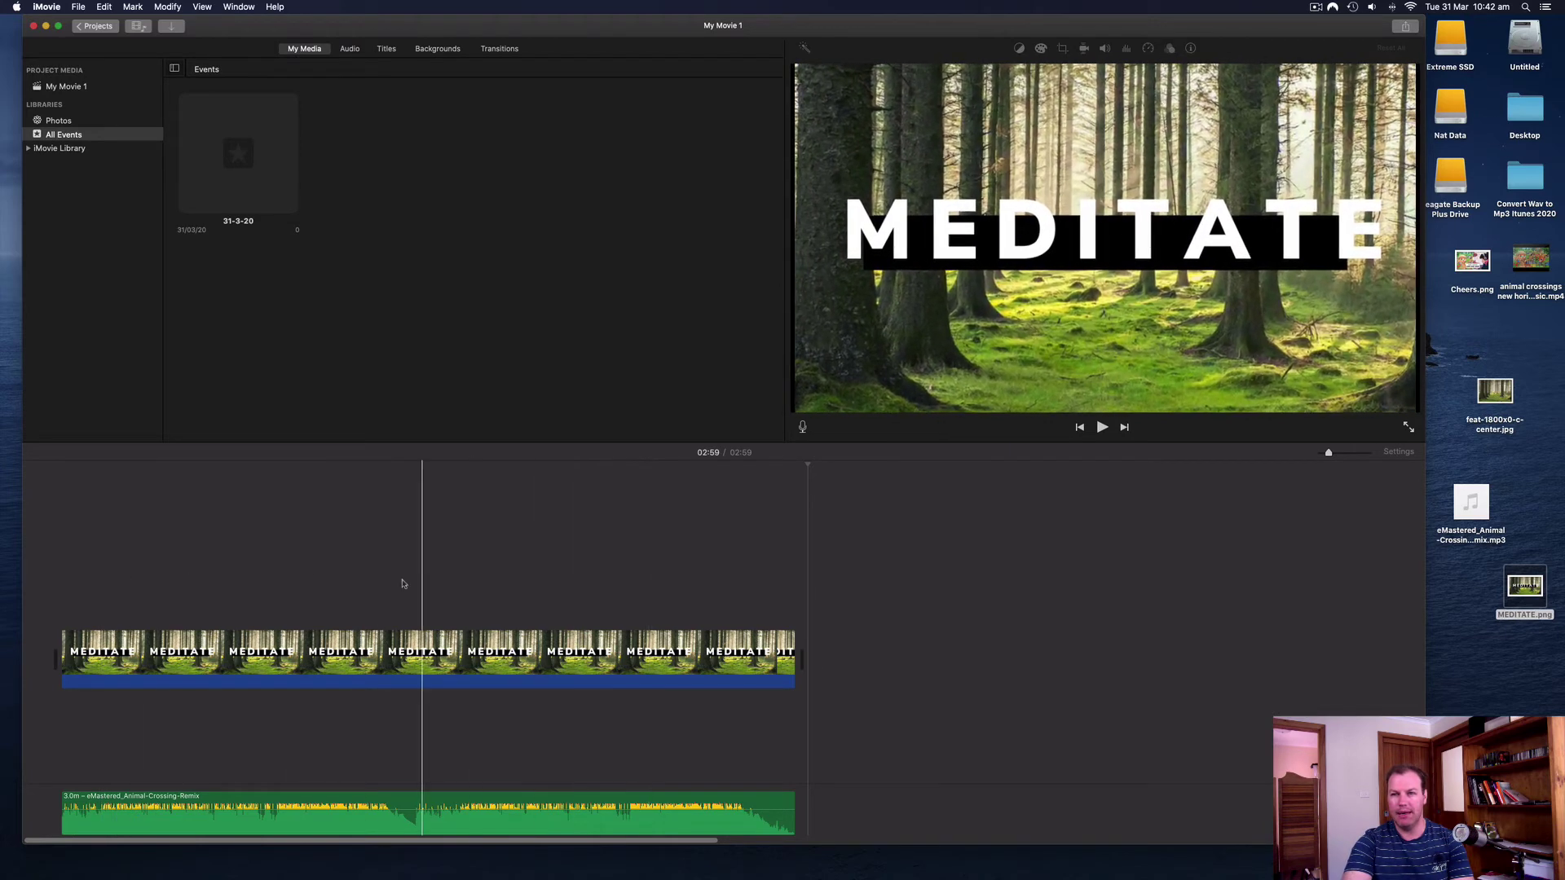
# Step: Replace the MEDITATE clip's Ken Burns style with Crop to Fill and finally settle on the Fit style
pyautogui.click(427, 650)
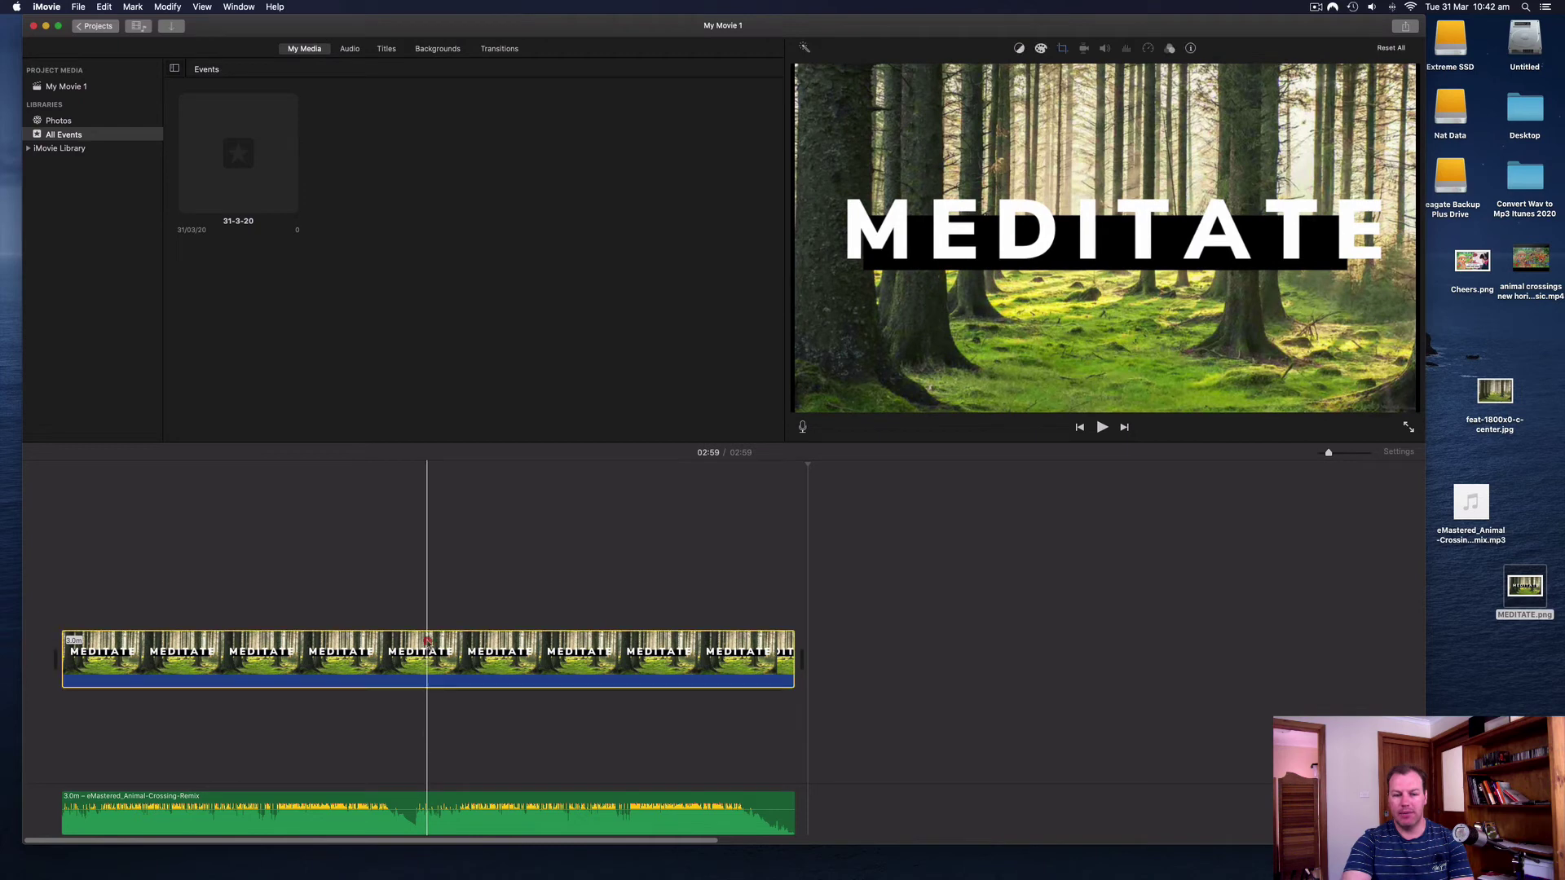
pyautogui.press('c')
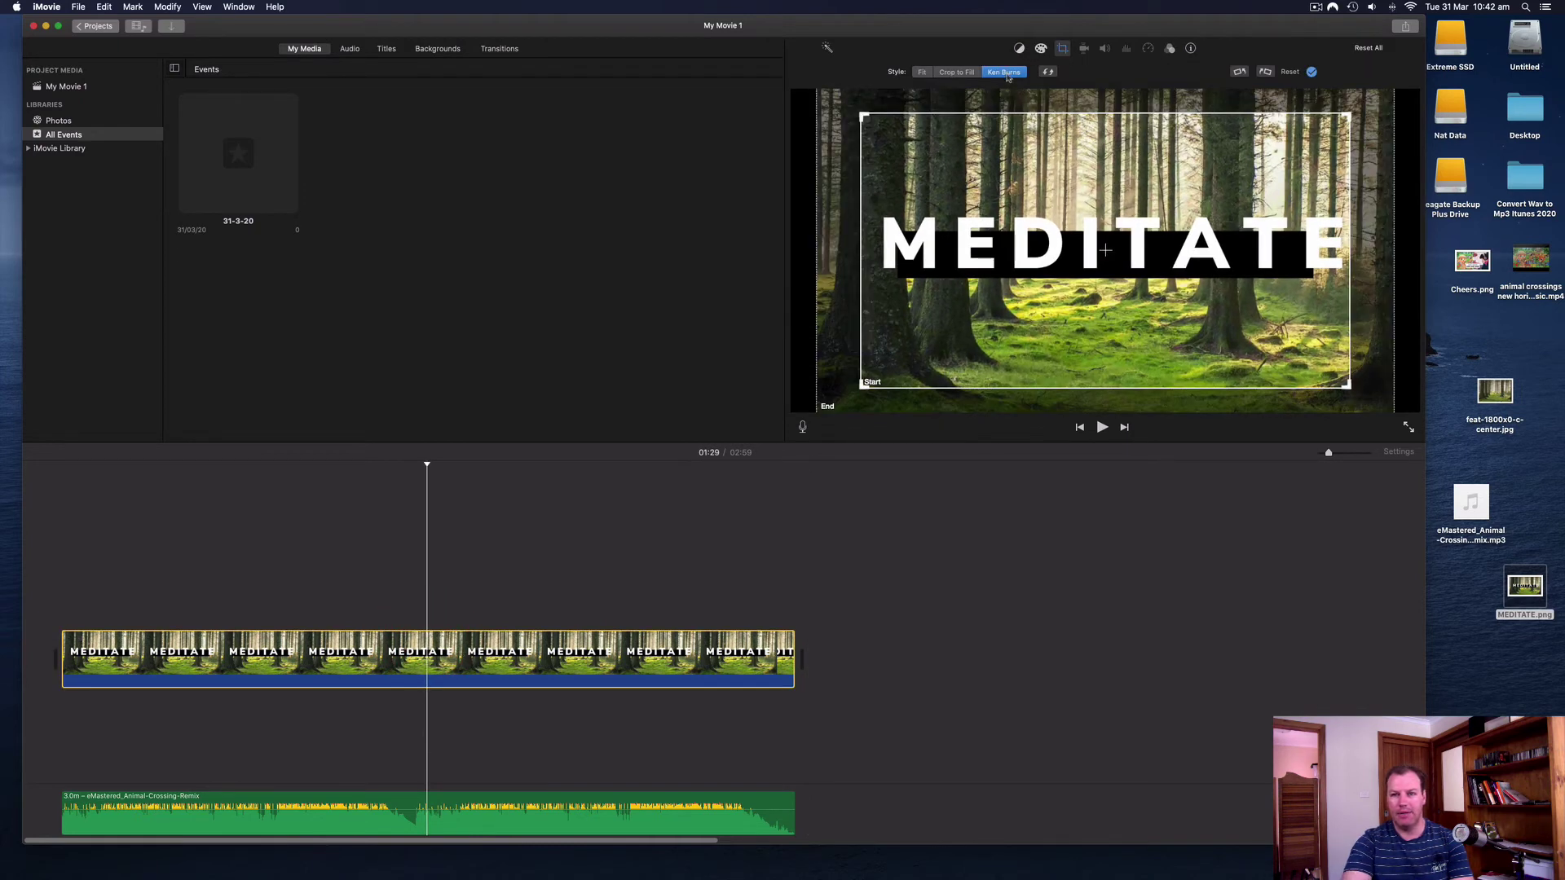
pyautogui.click(960, 76)
pyautogui.click(887, 605)
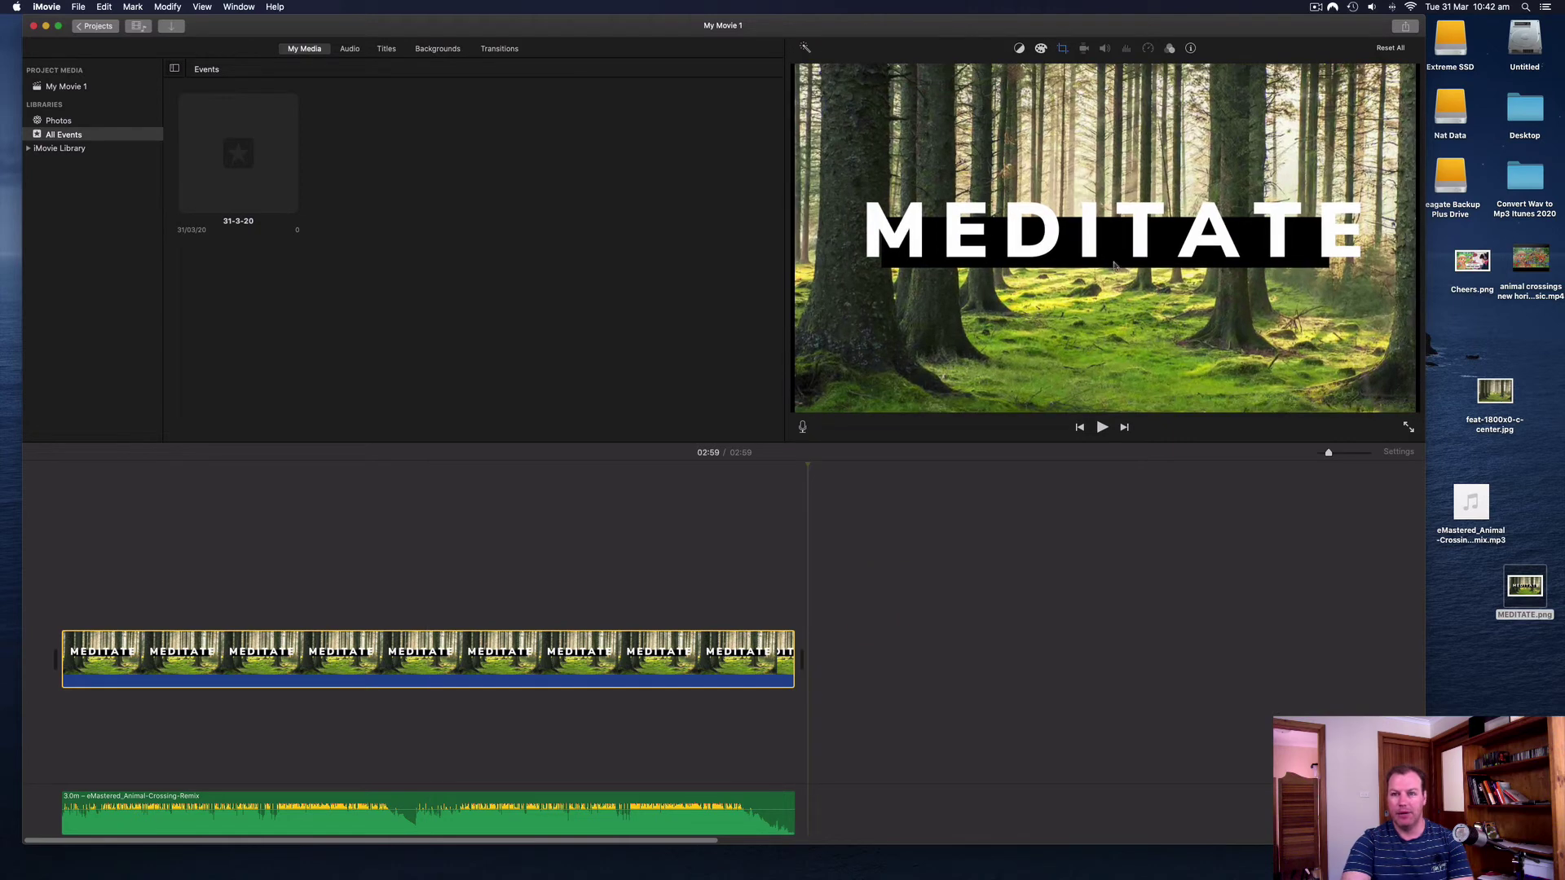
pyautogui.click(1062, 49)
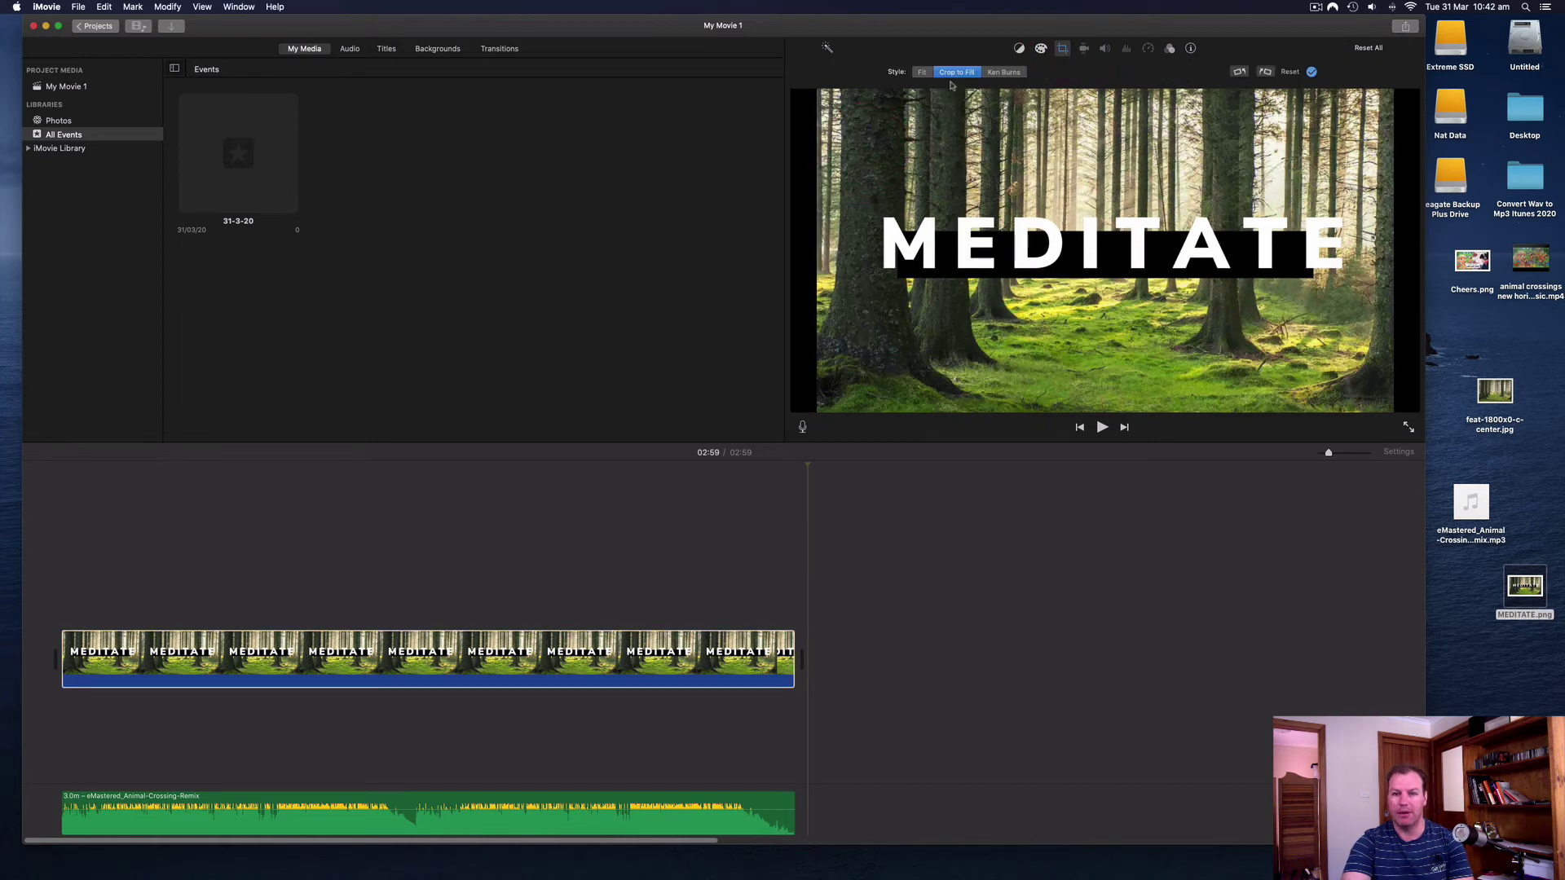
pyautogui.click(919, 72)
pyautogui.click(962, 520)
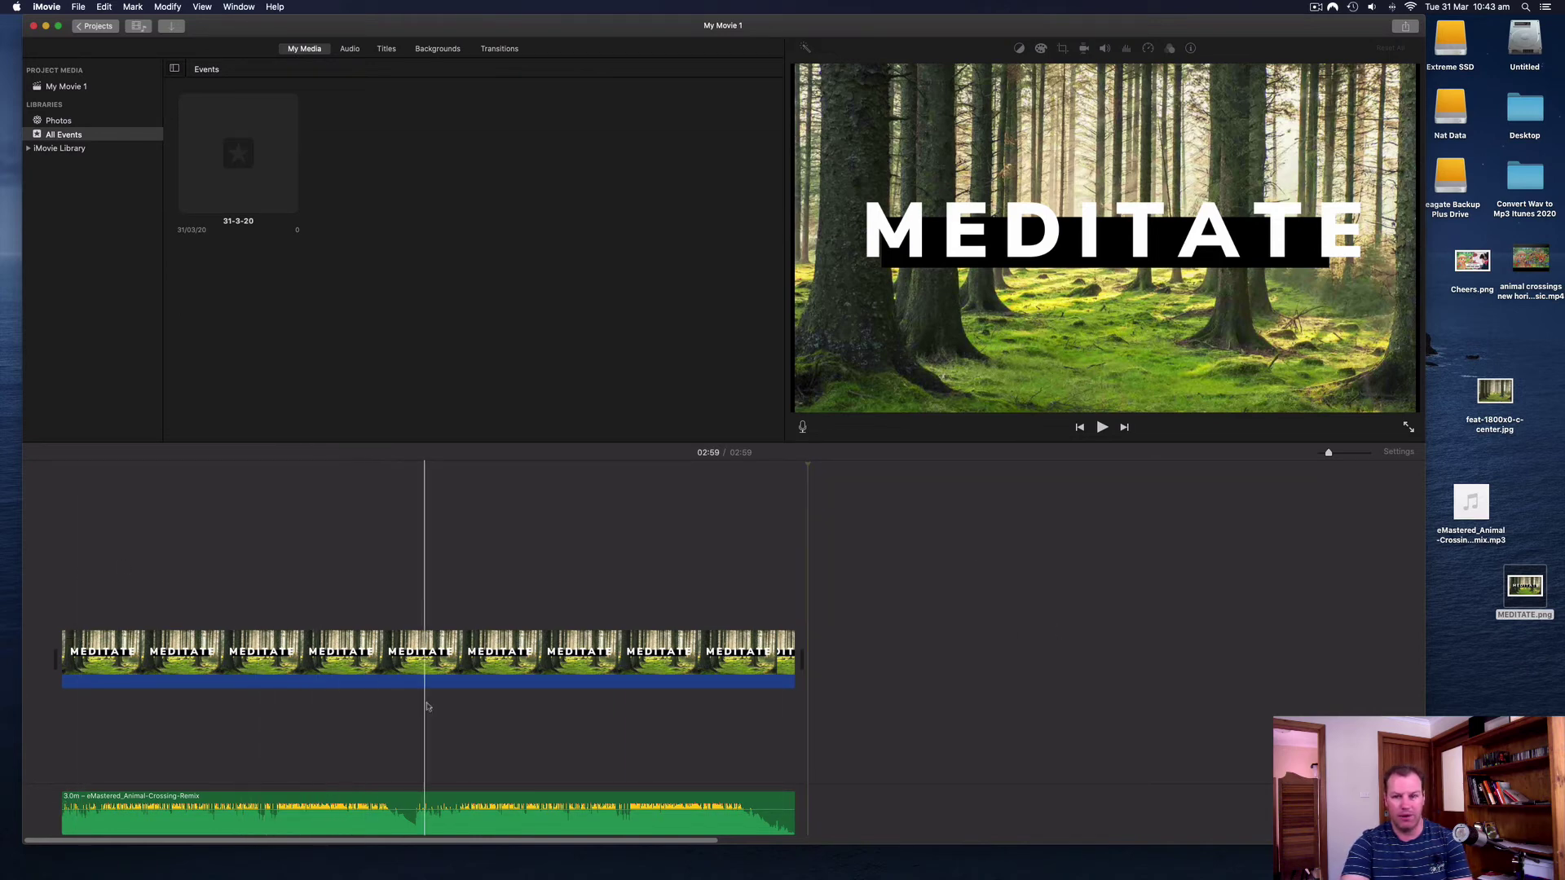
# Step: Start sharing the movie as a file and check the available resolutions, keeping 720p 60
pyautogui.click(77, 9)
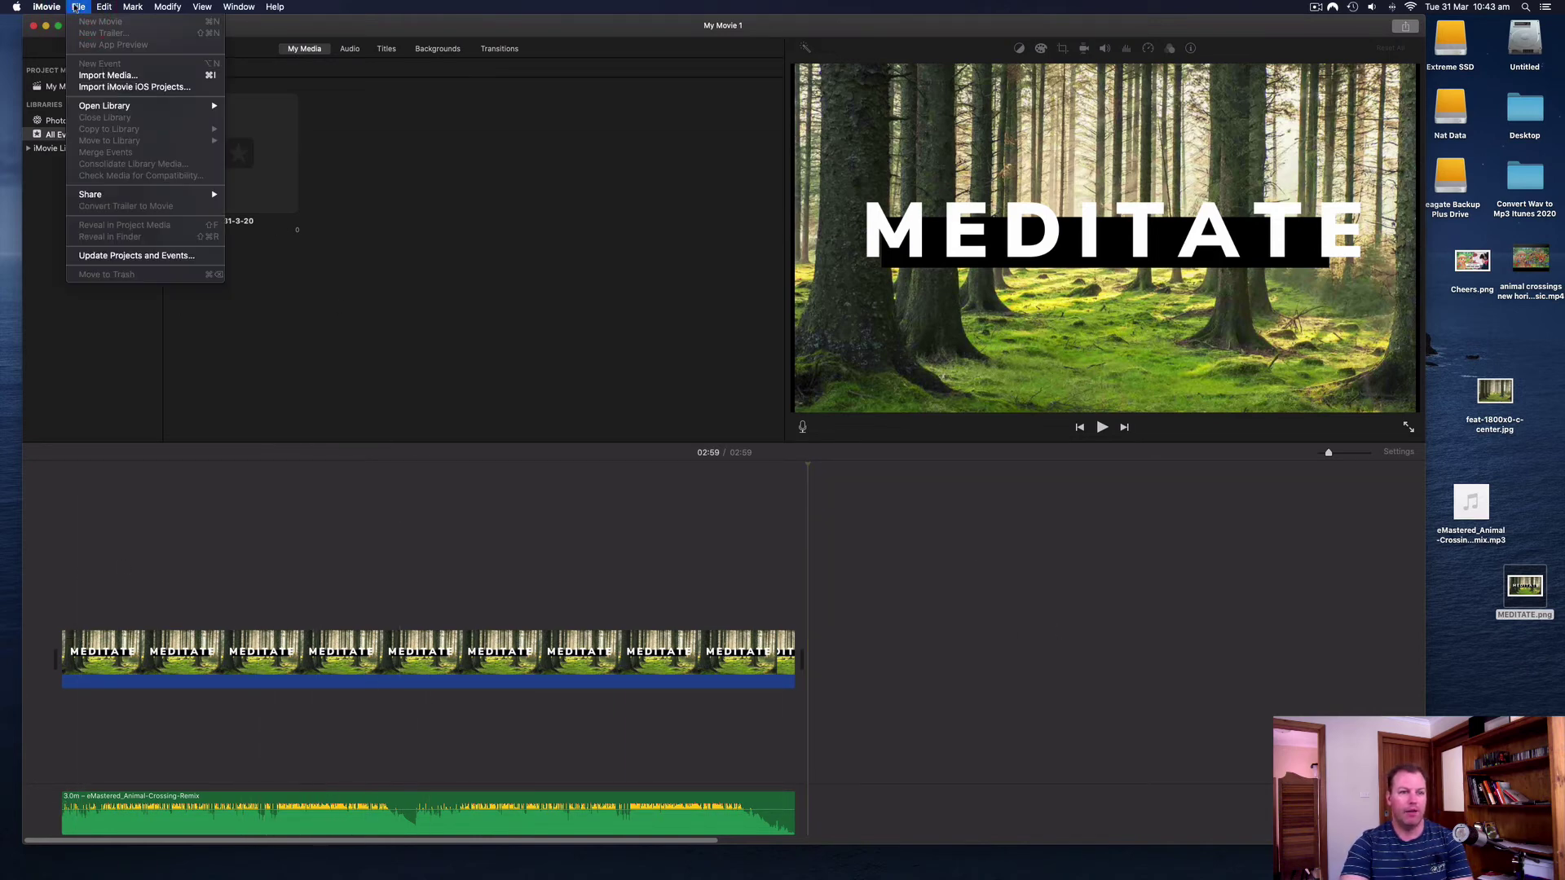
pyautogui.moveTo(96, 196)
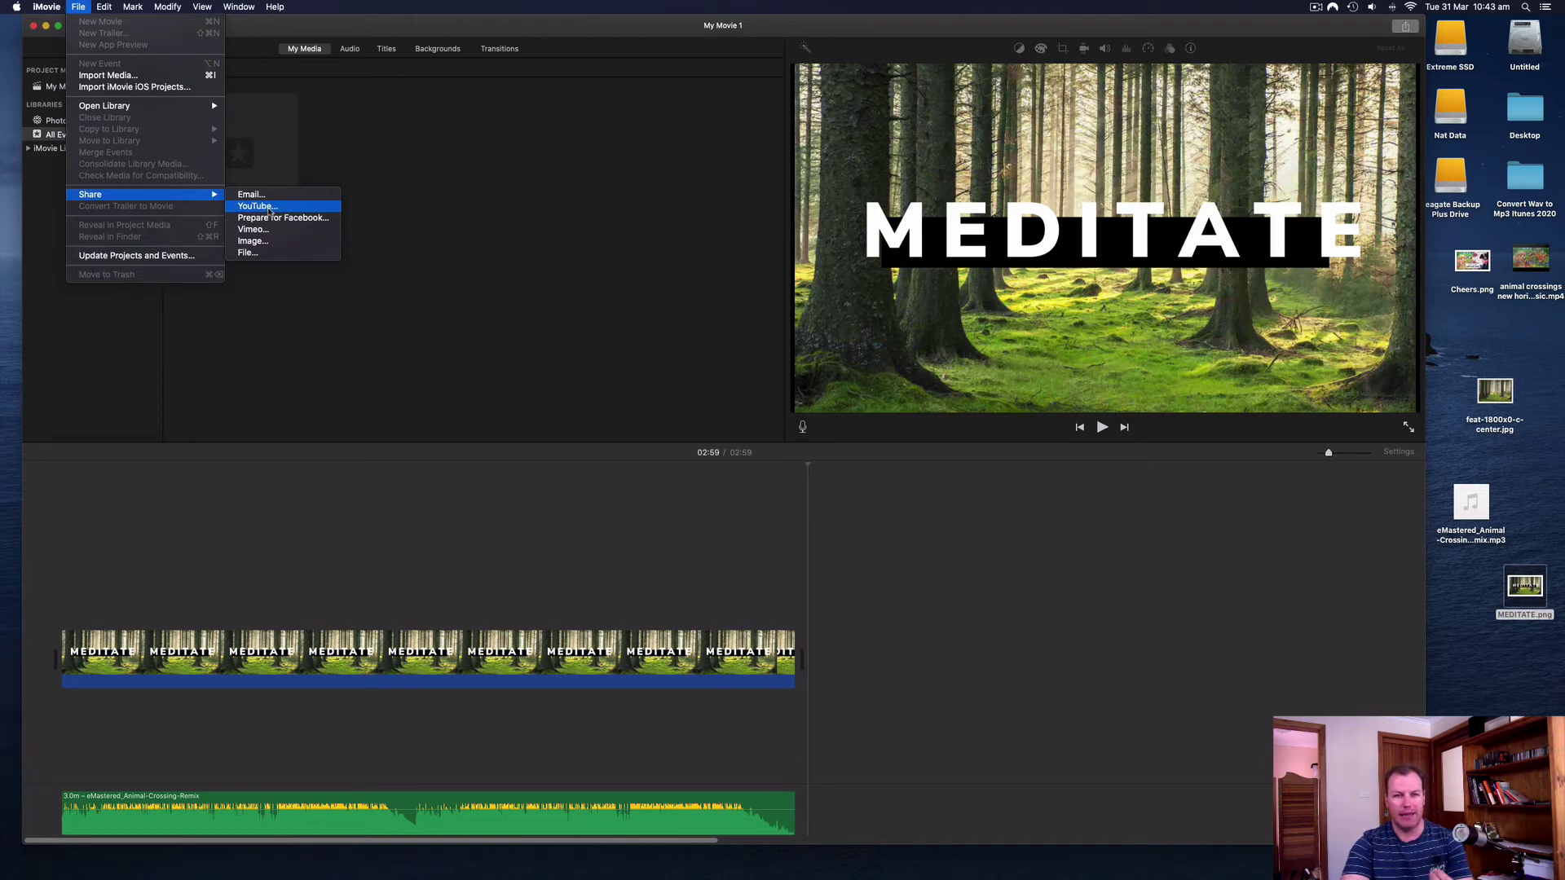
pyautogui.click(249, 254)
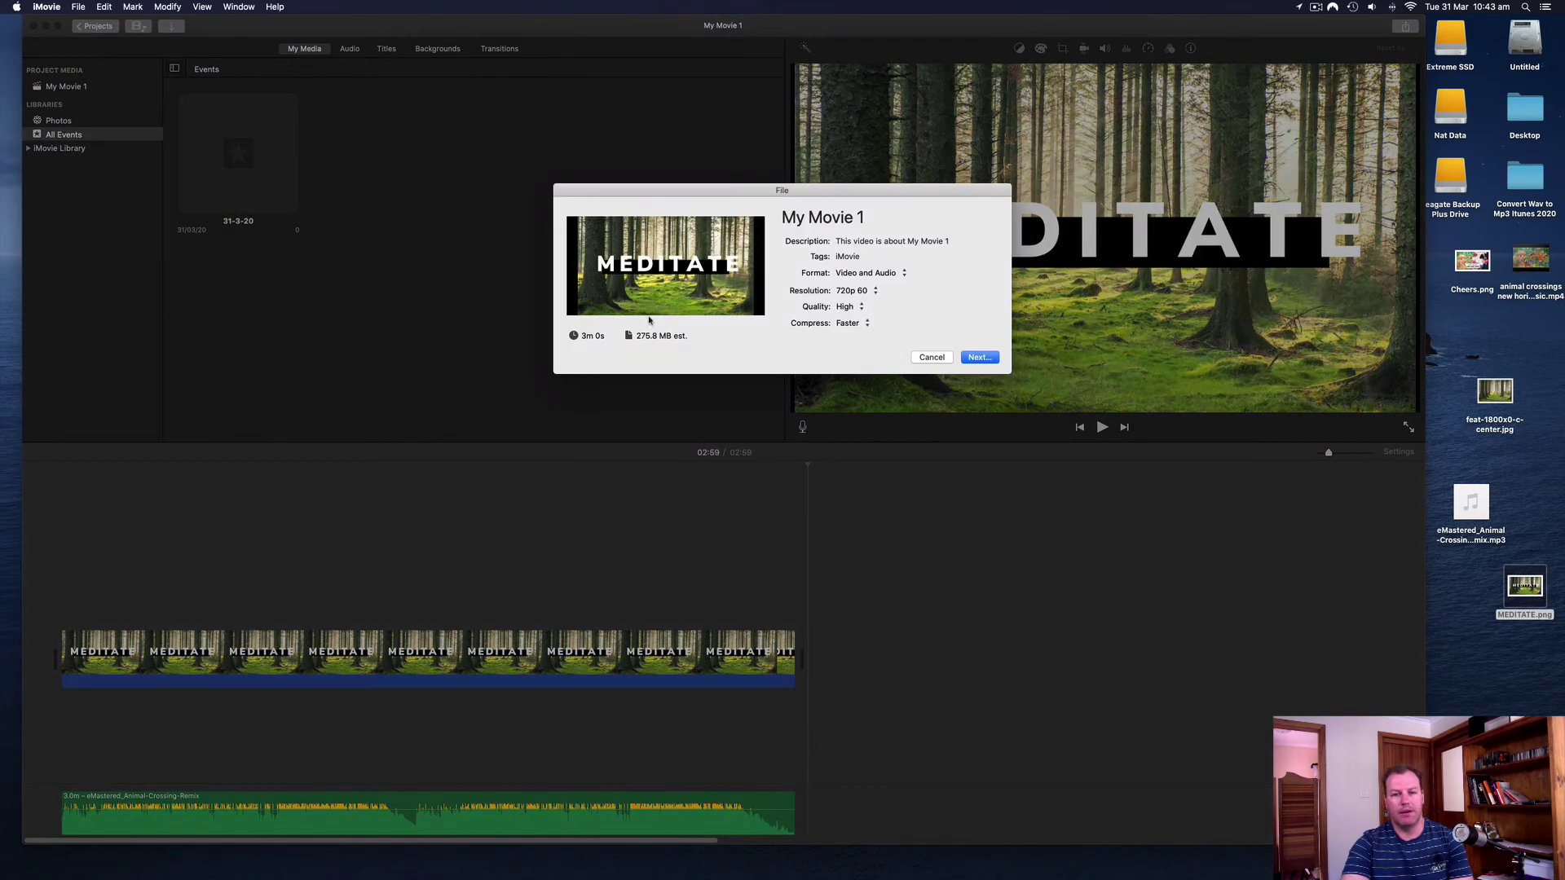
pyautogui.click(856, 292)
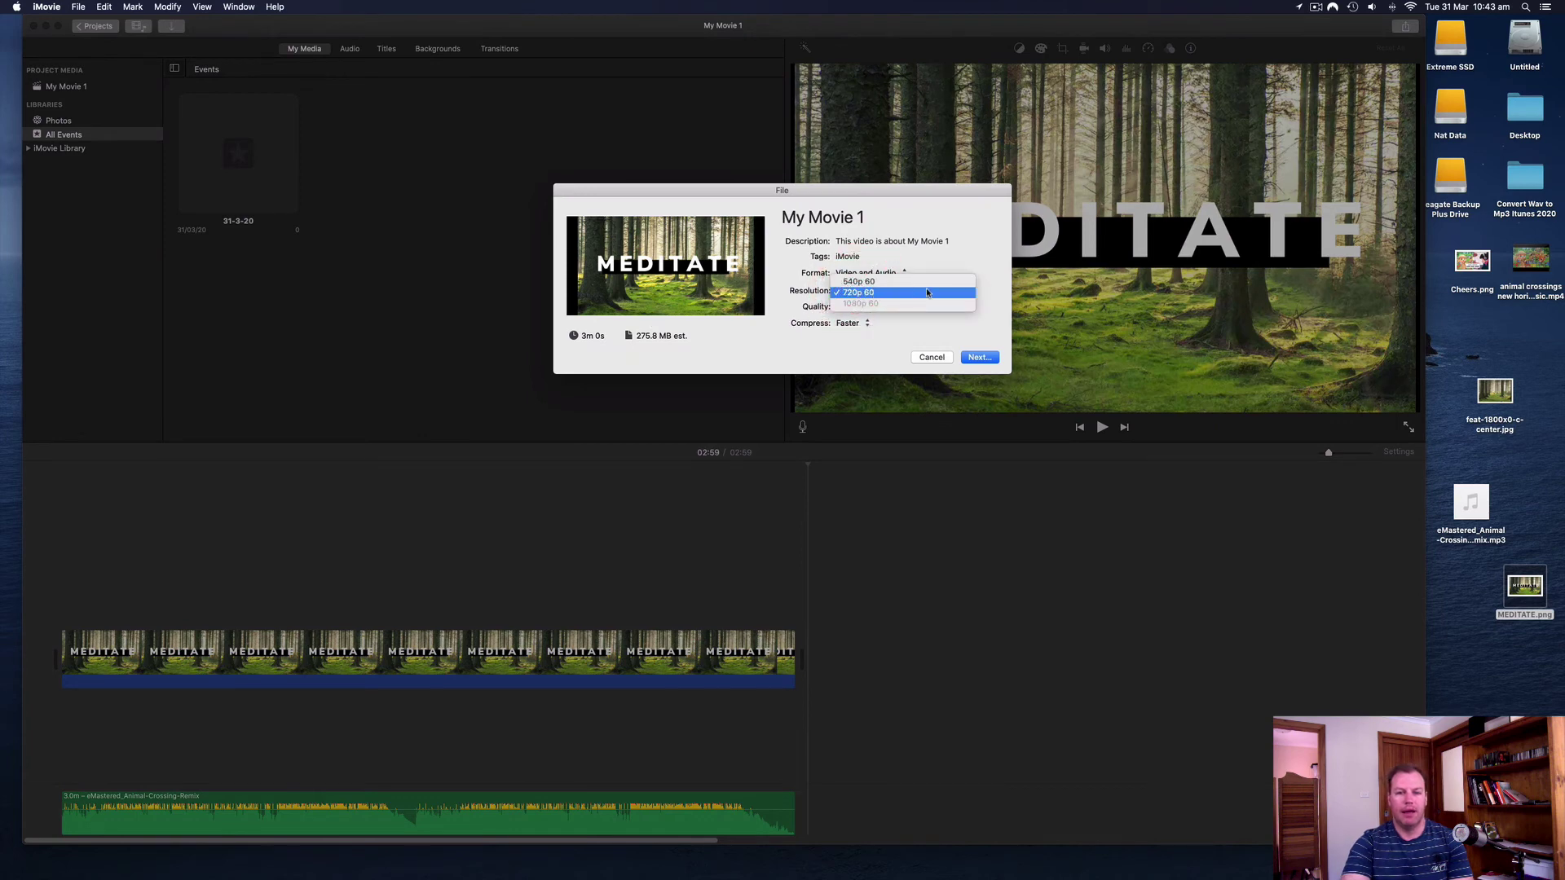
pyautogui.click(964, 262)
pyautogui.click(845, 294)
pyautogui.click(960, 260)
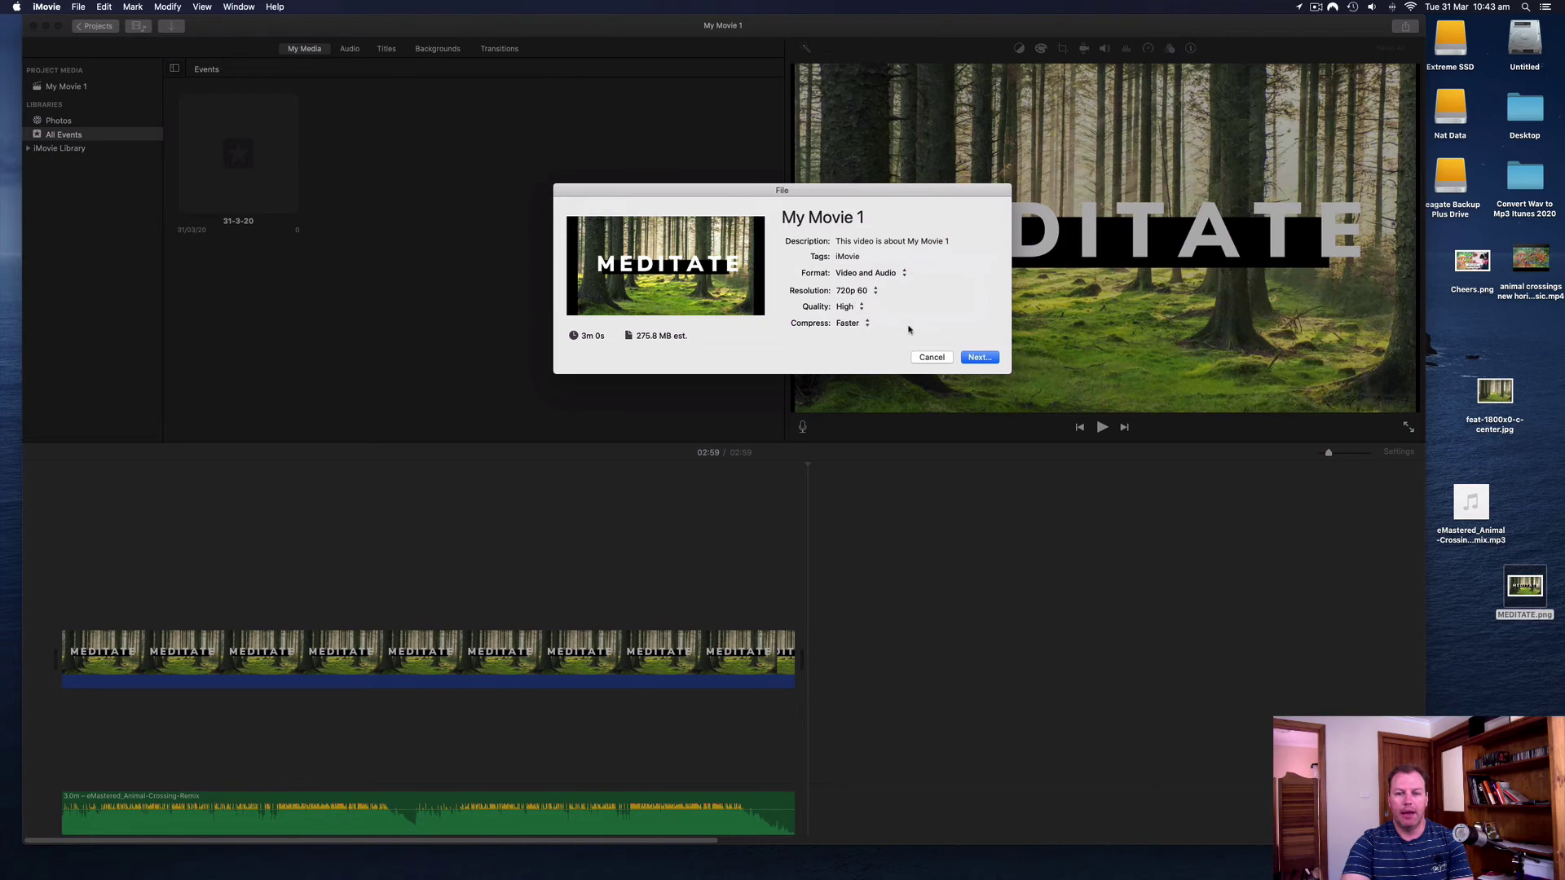
# Step: Try the Best (ProRes) export quality and check the resolution and compression options
pyautogui.click(862, 308)
pyautogui.click(869, 323)
pyautogui.click(870, 295)
pyautogui.click(903, 336)
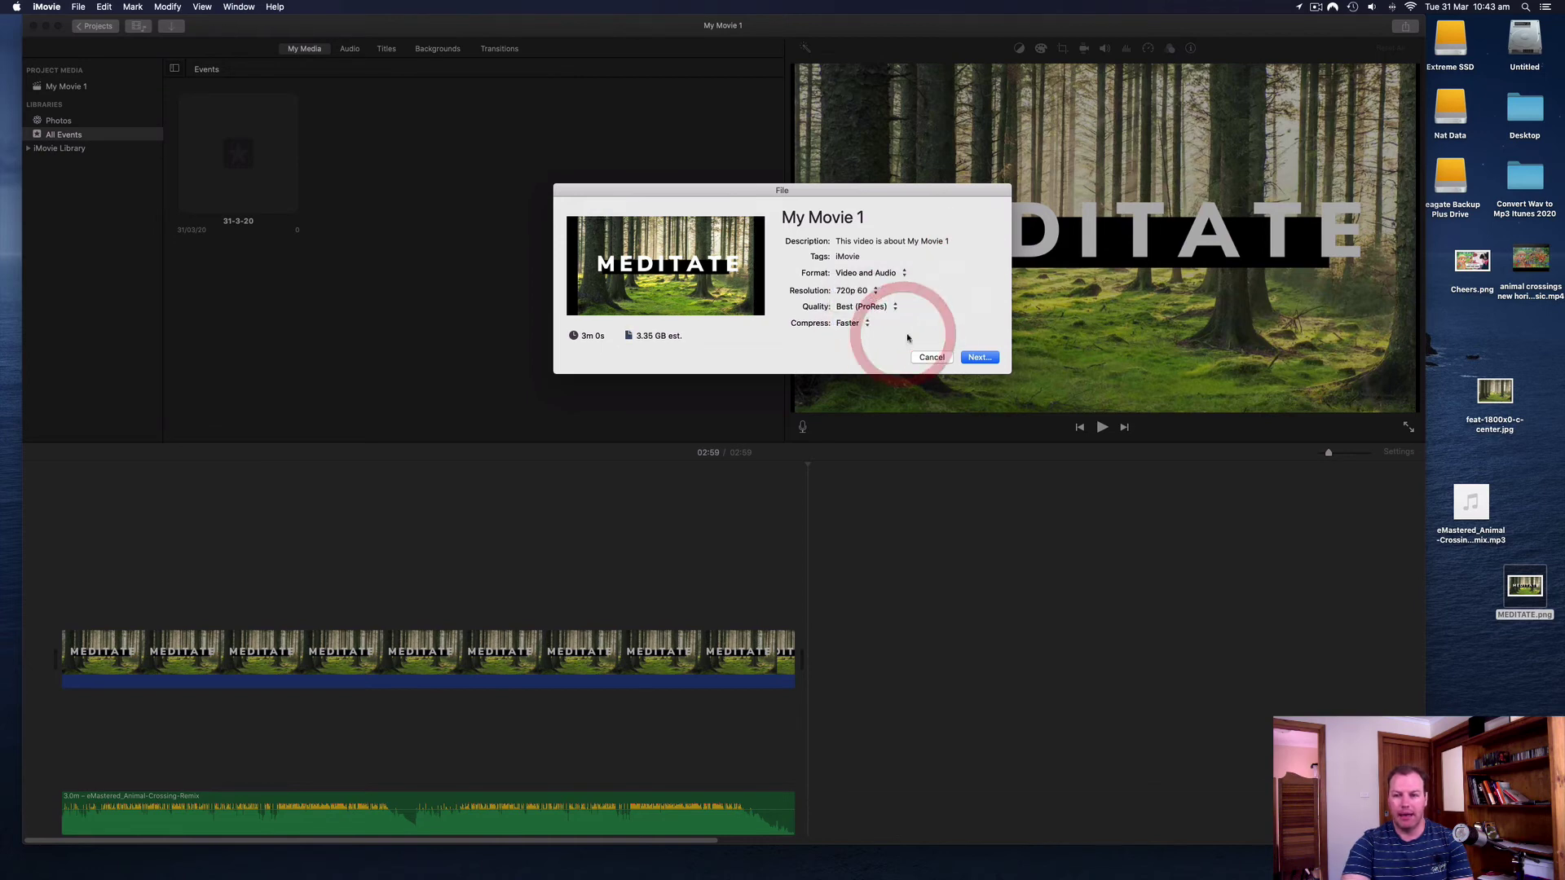
pyautogui.click(884, 342)
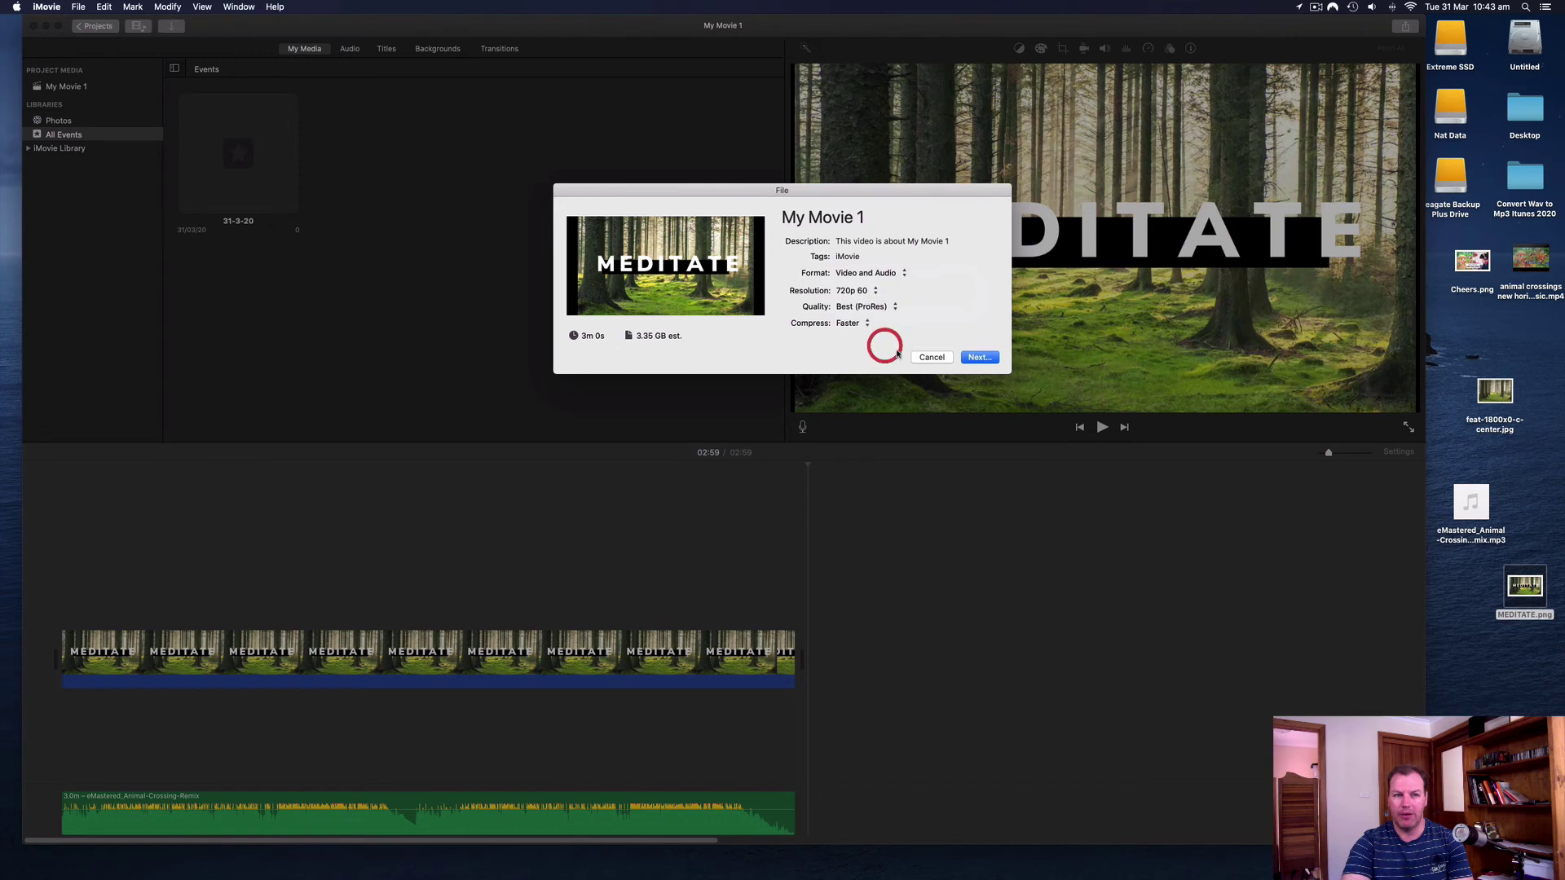
pyautogui.click(845, 295)
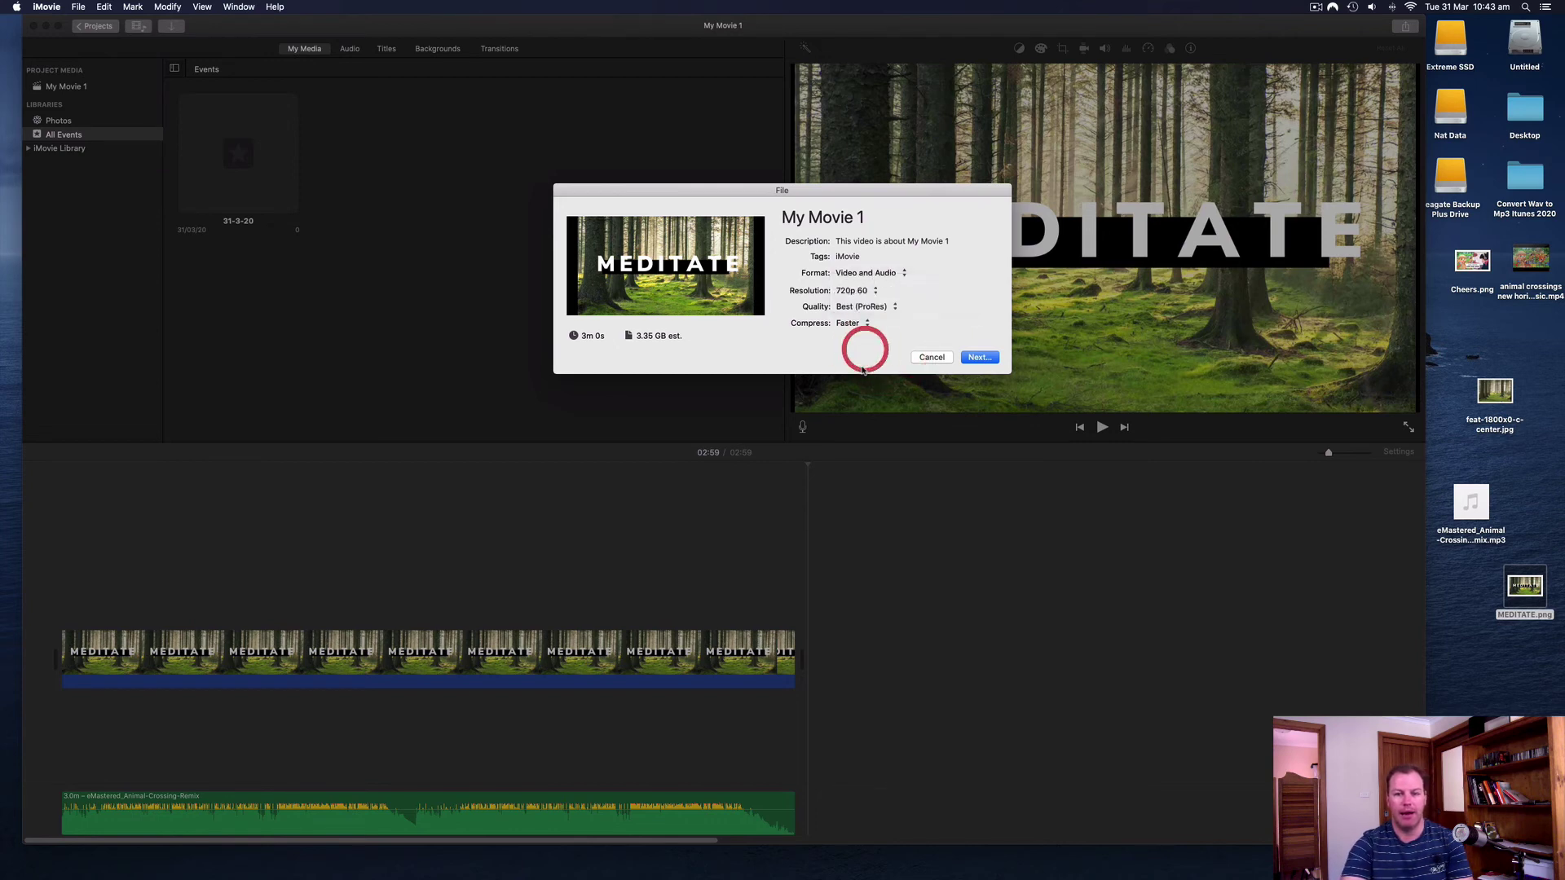
pyautogui.click(855, 324)
pyautogui.click(863, 339)
# Step: Try High as the export quality and then set it to Low
pyautogui.click(864, 307)
pyautogui.click(858, 308)
pyautogui.click(869, 308)
pyautogui.click(880, 297)
pyautogui.click(860, 310)
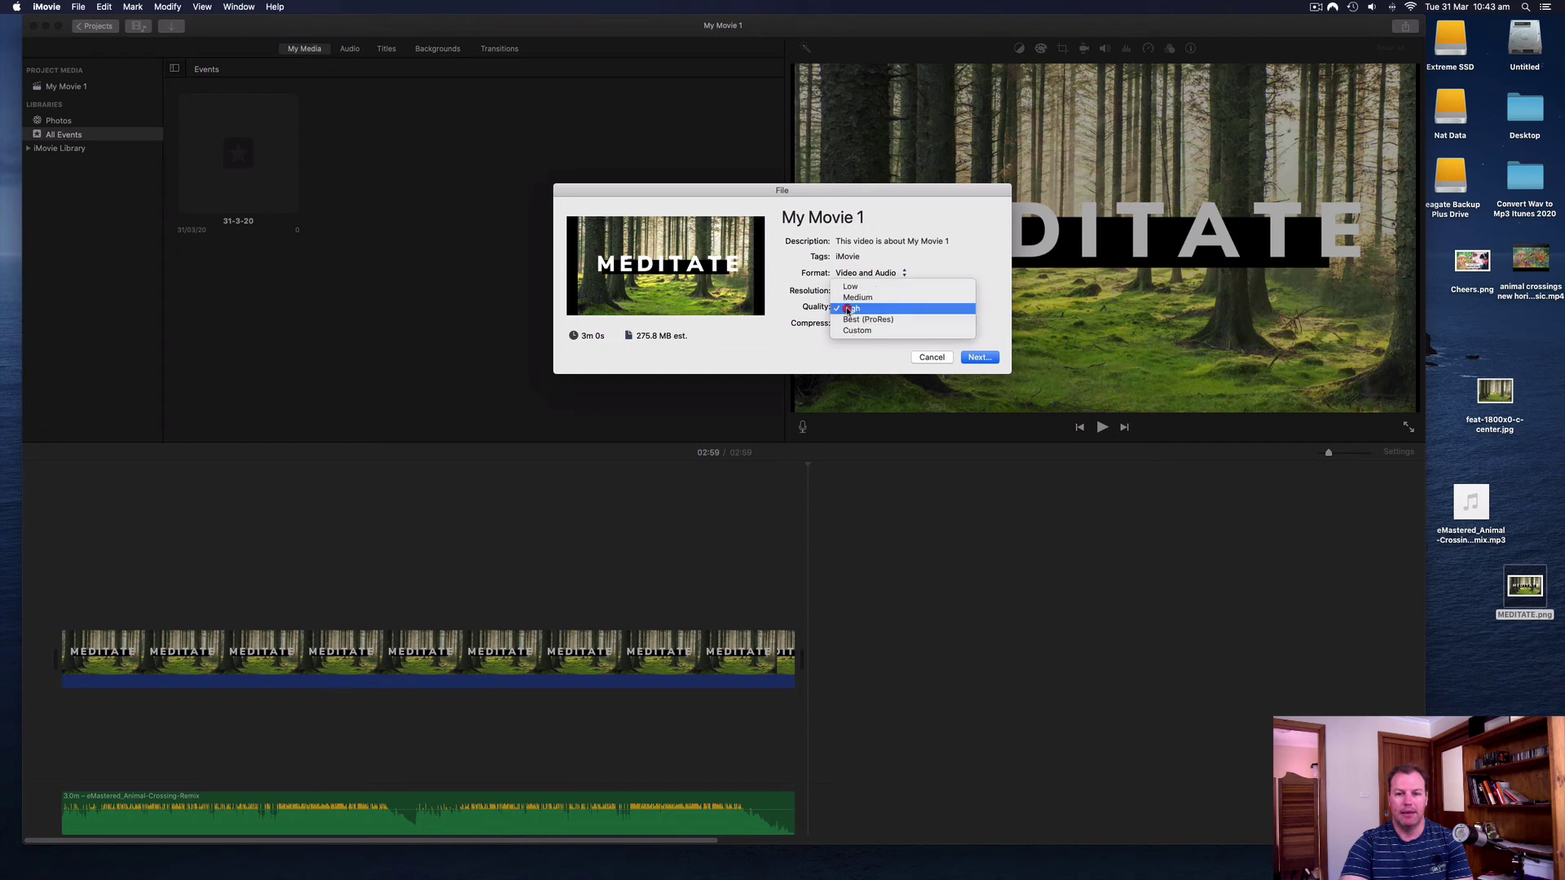
pyautogui.click(855, 270)
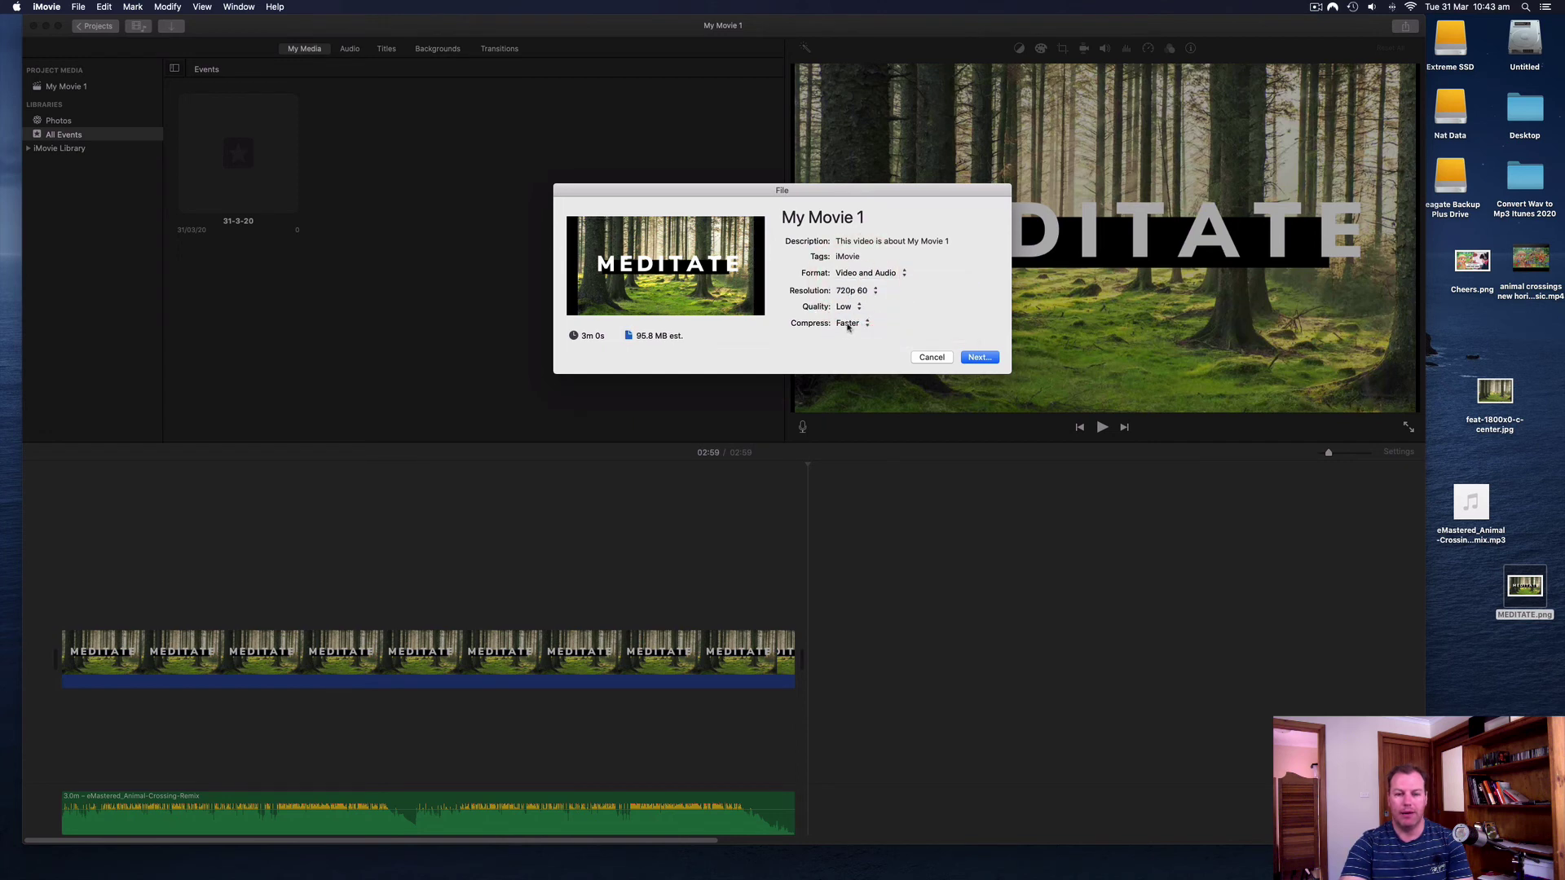
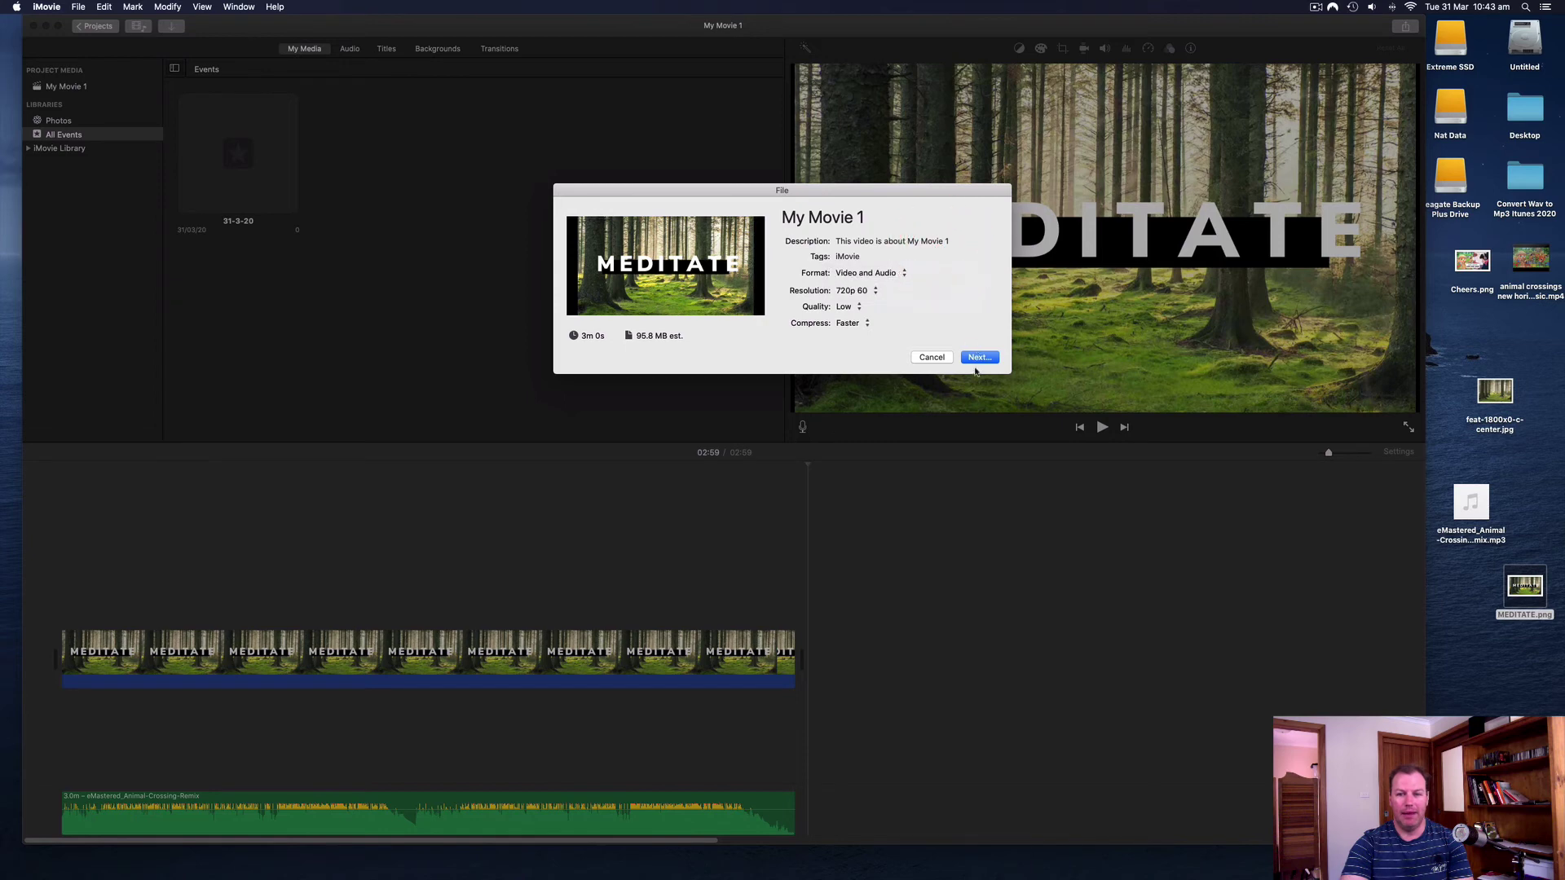
# Step: Continue to saving the exported movie, name the file Meditate for Youtube and save it to the Desktop
pyautogui.click(983, 359)
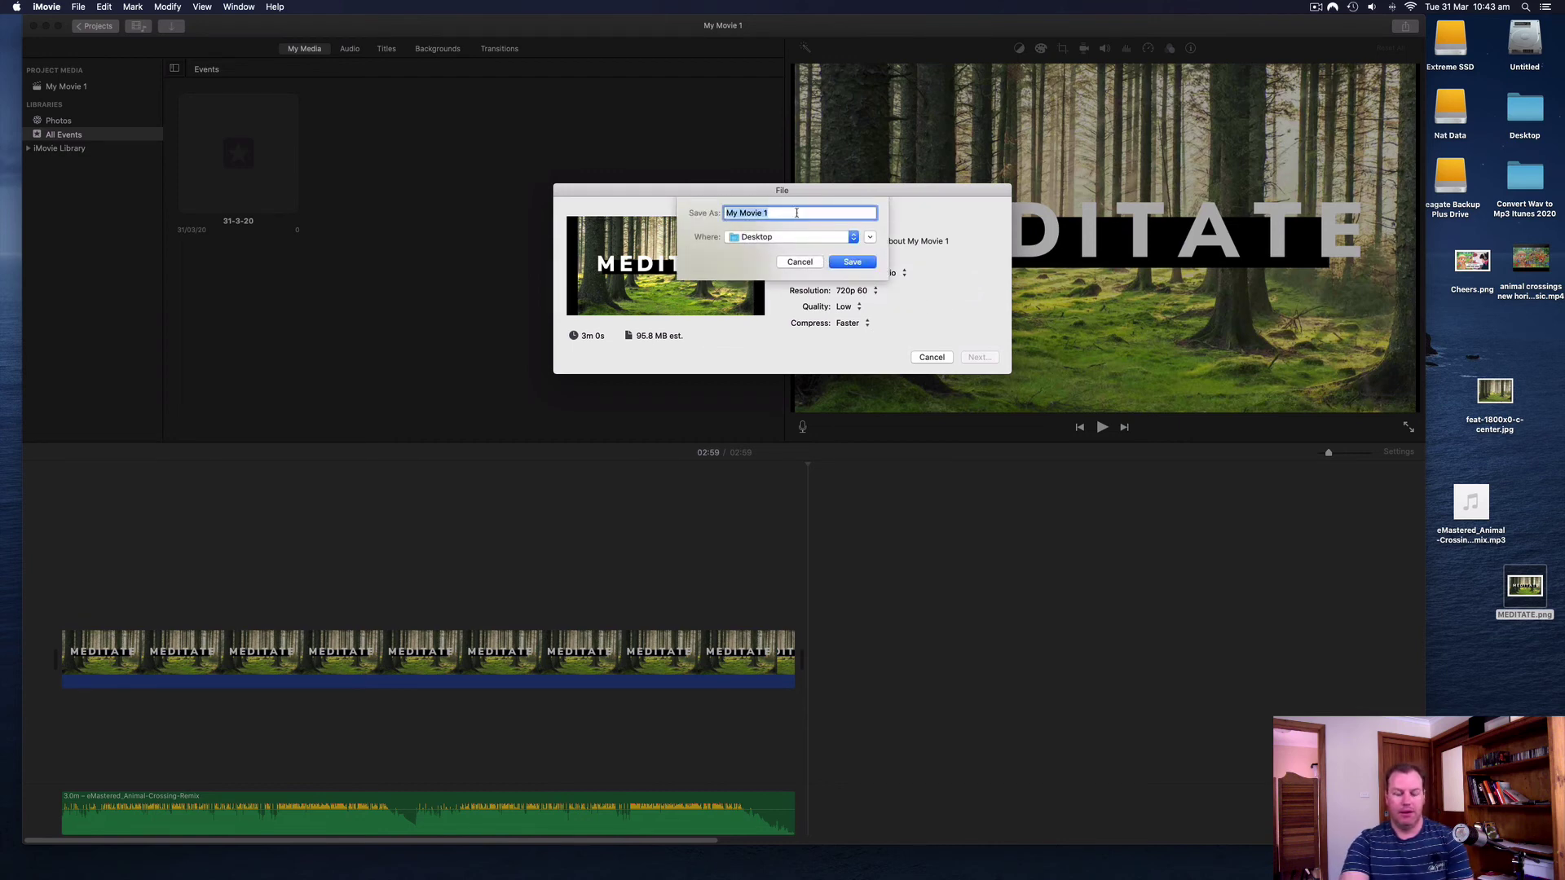
pyautogui.write('Medi')
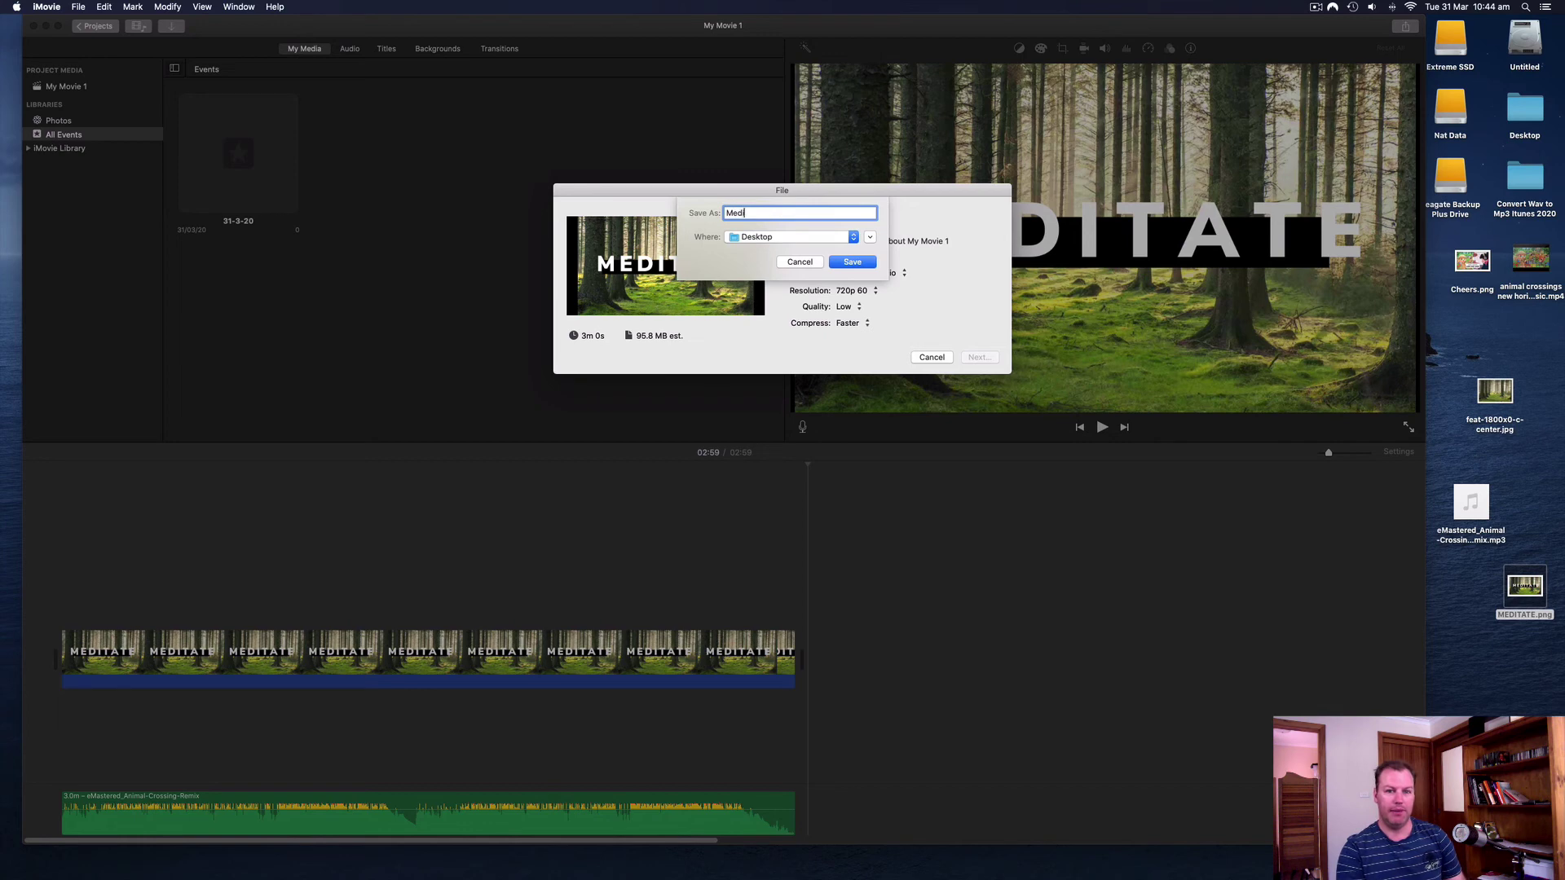
pyautogui.write('tate fo')
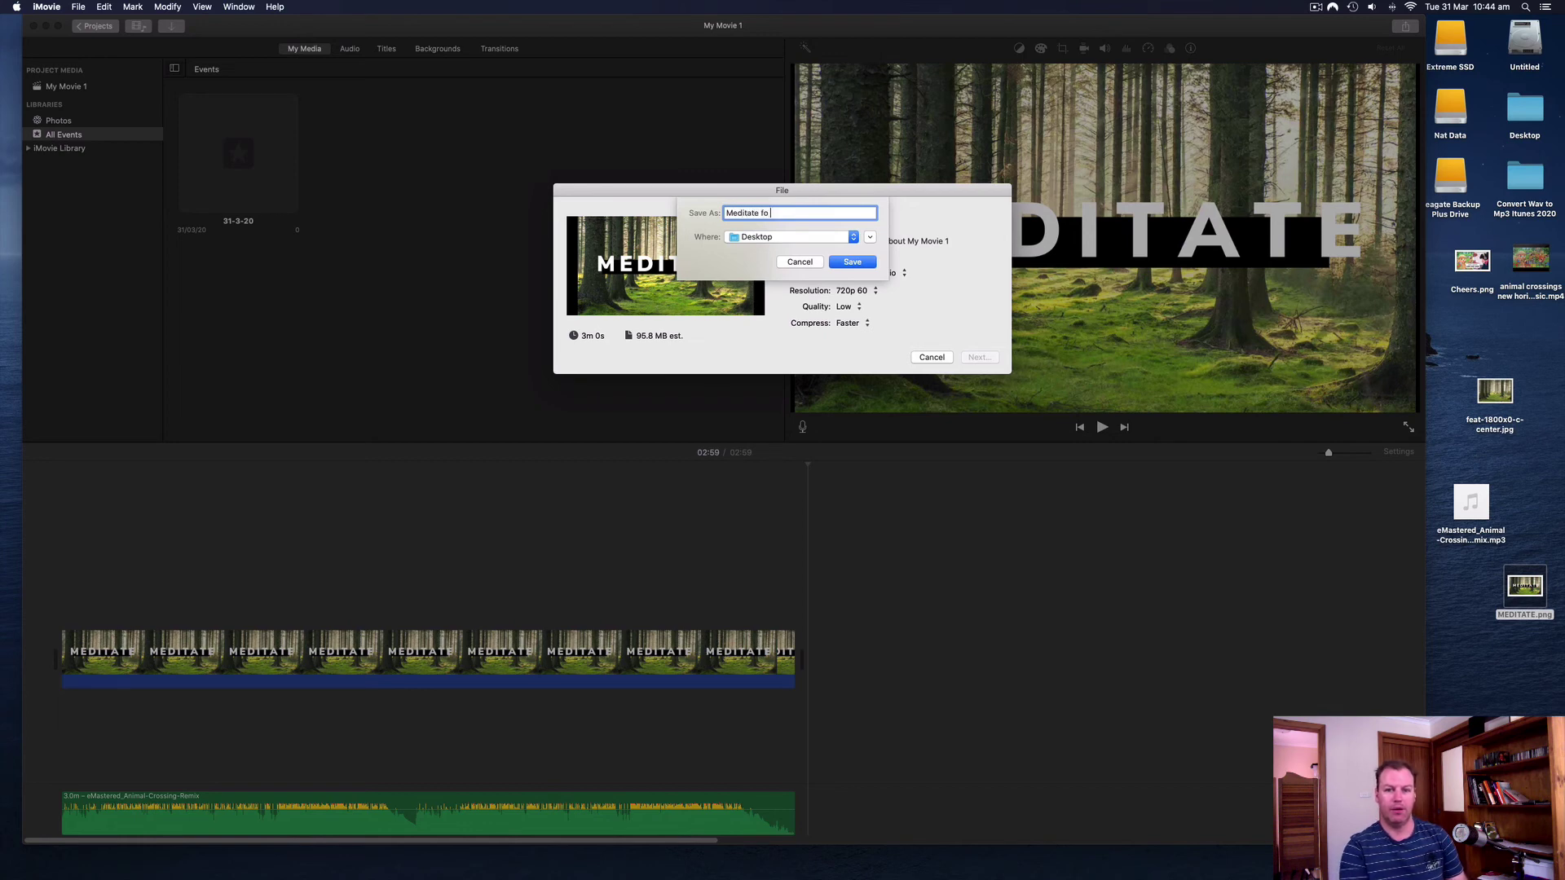
pyautogui.write('r Youtube')
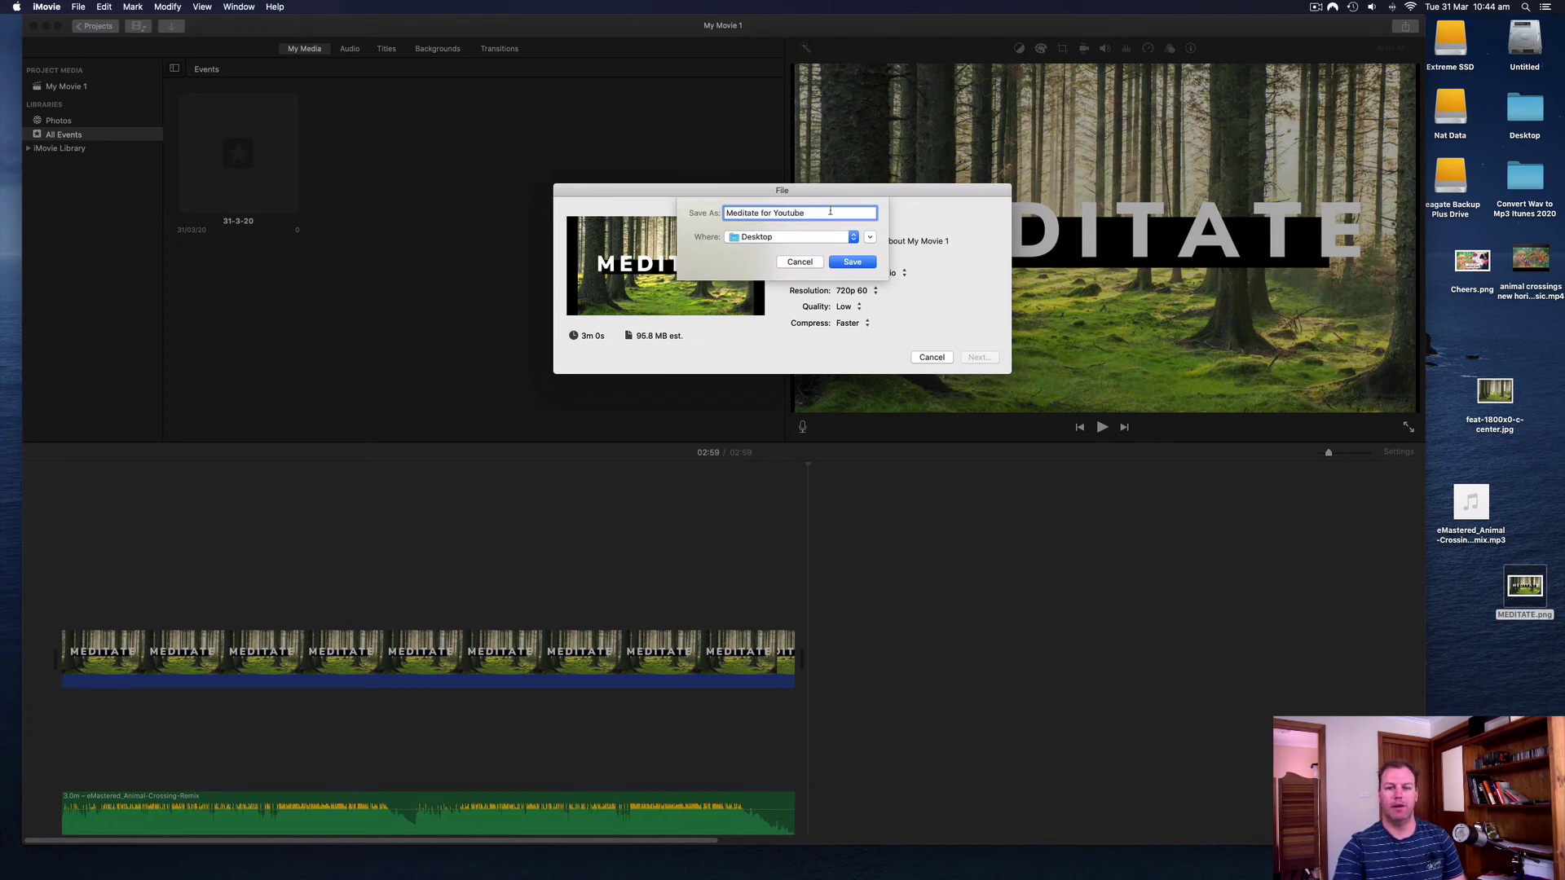
pyautogui.click(852, 262)
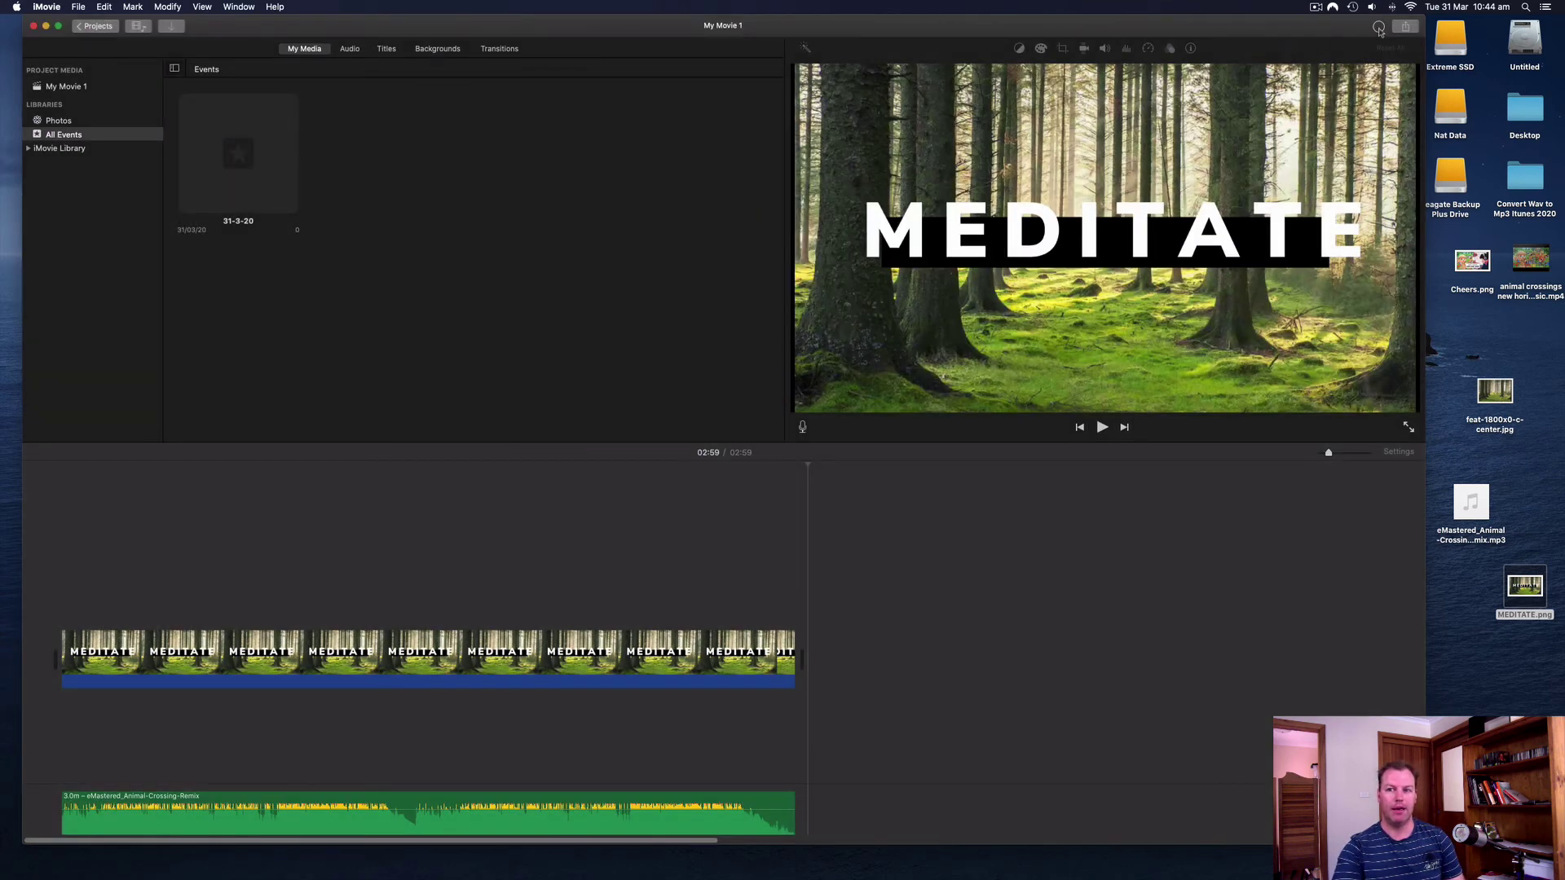
# Step: Widen the project window to the edge of the screen and check the progress of the movie export
pyautogui.moveTo(1425, 18); pyautogui.dragTo(1559, 18)
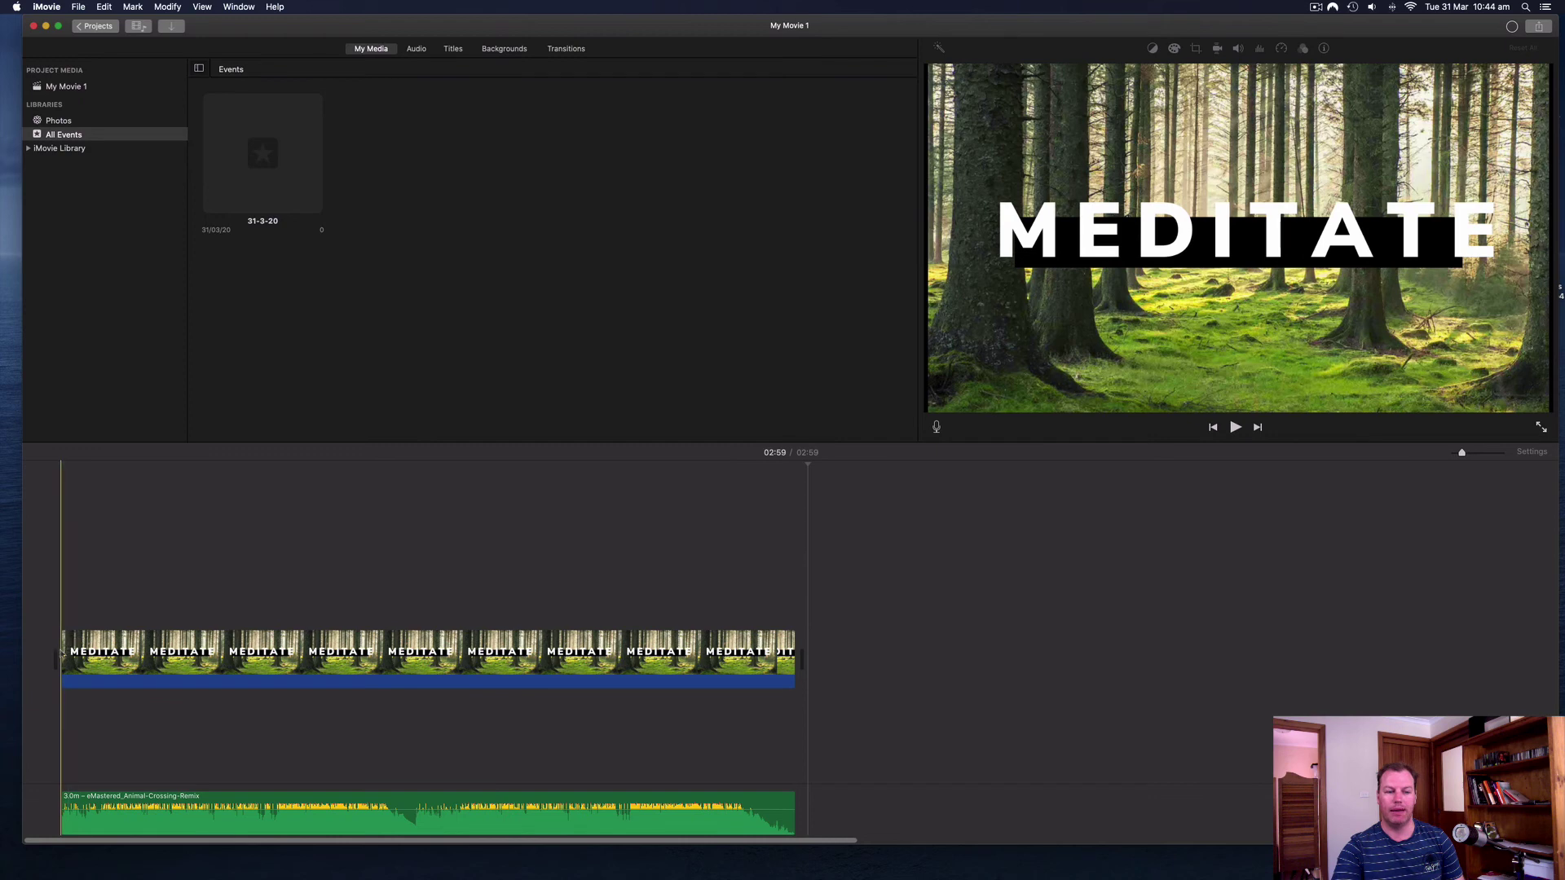
pyautogui.moveTo(782, 799)
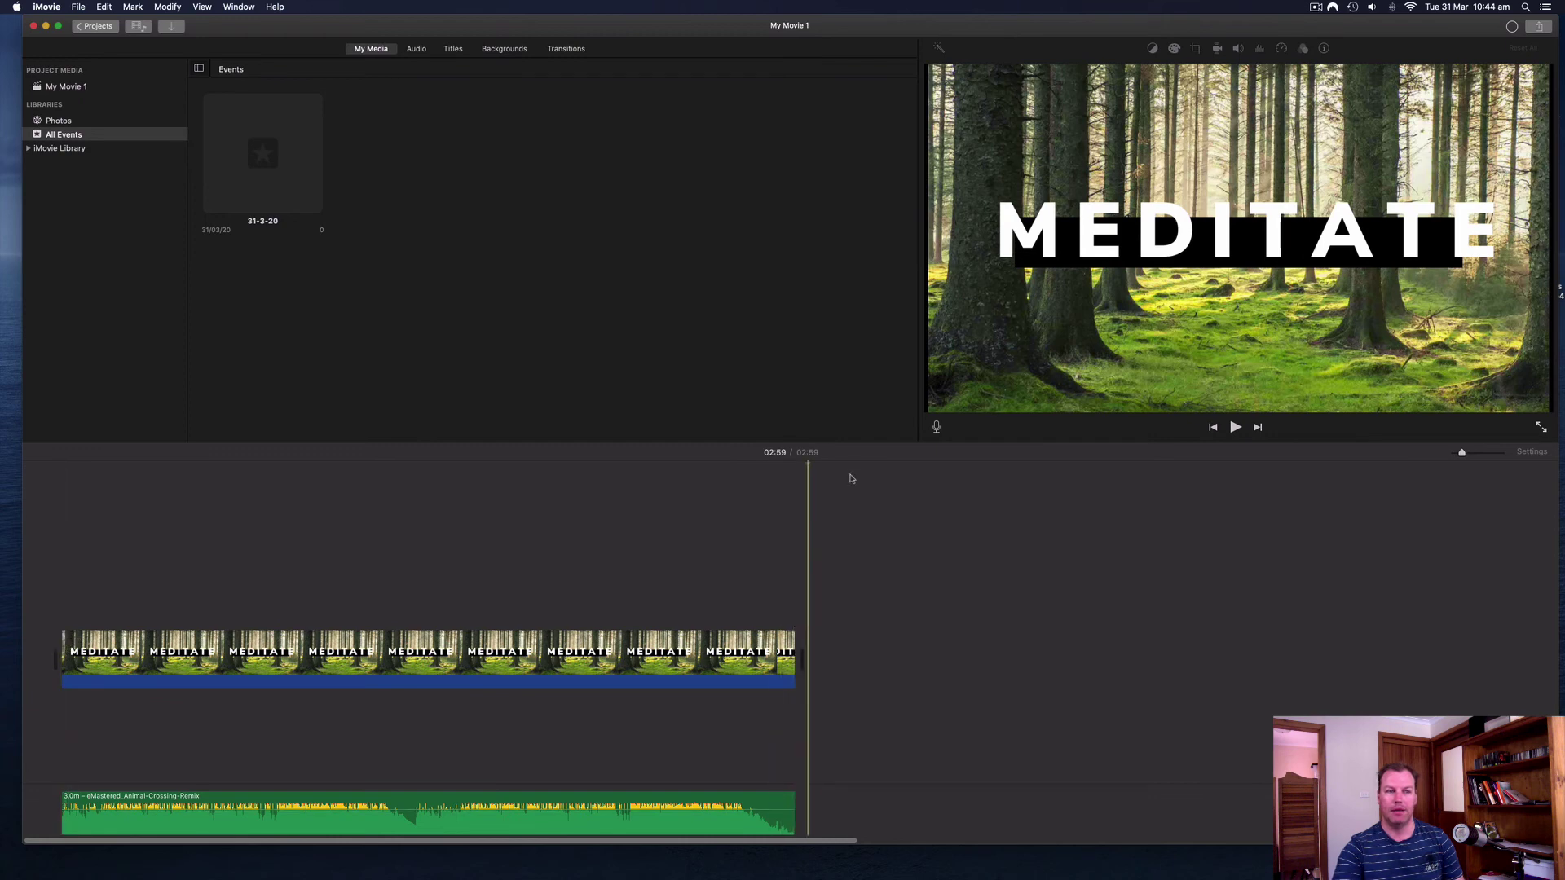
pyautogui.click(1512, 29)
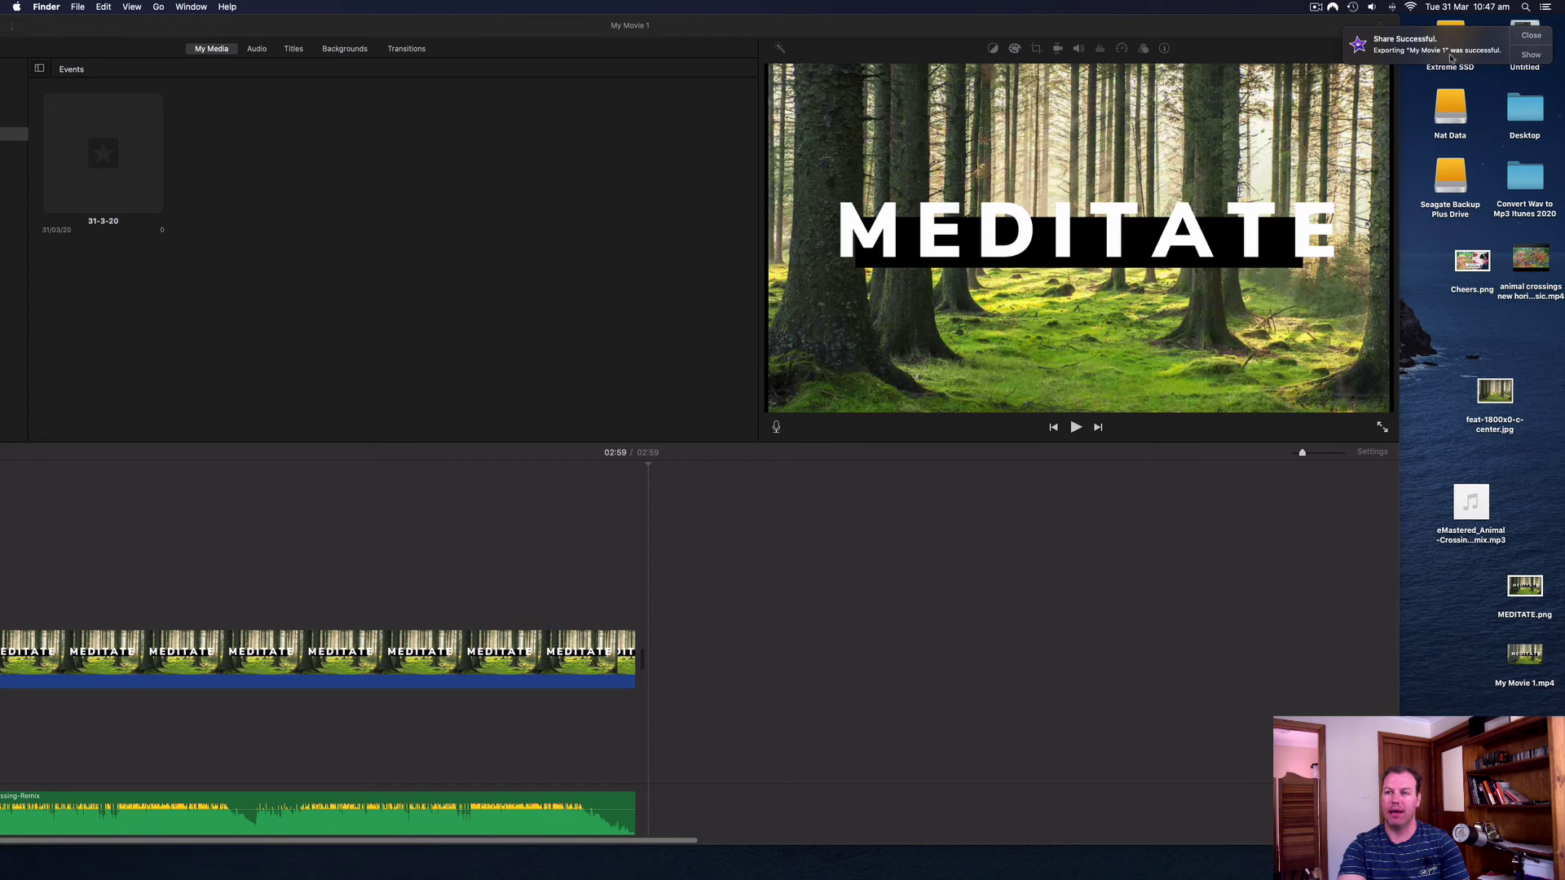
# Step: Preview the exported My Movie 1.mp4 on the desktop with Quick Look and close the preview
pyautogui.click(1524, 683)
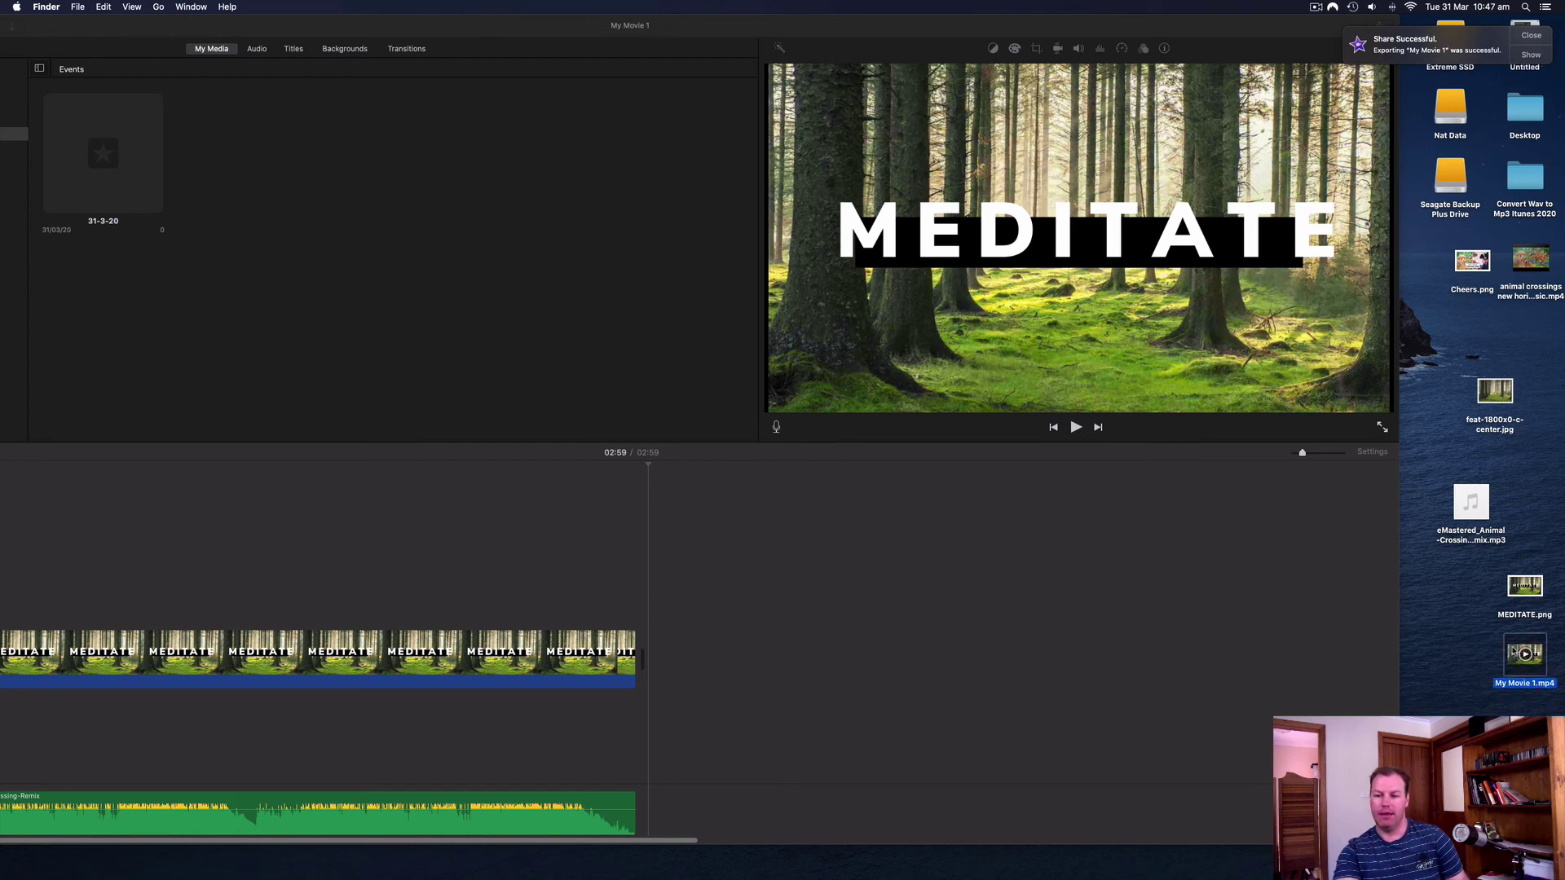
pyautogui.moveTo(1461, 501)
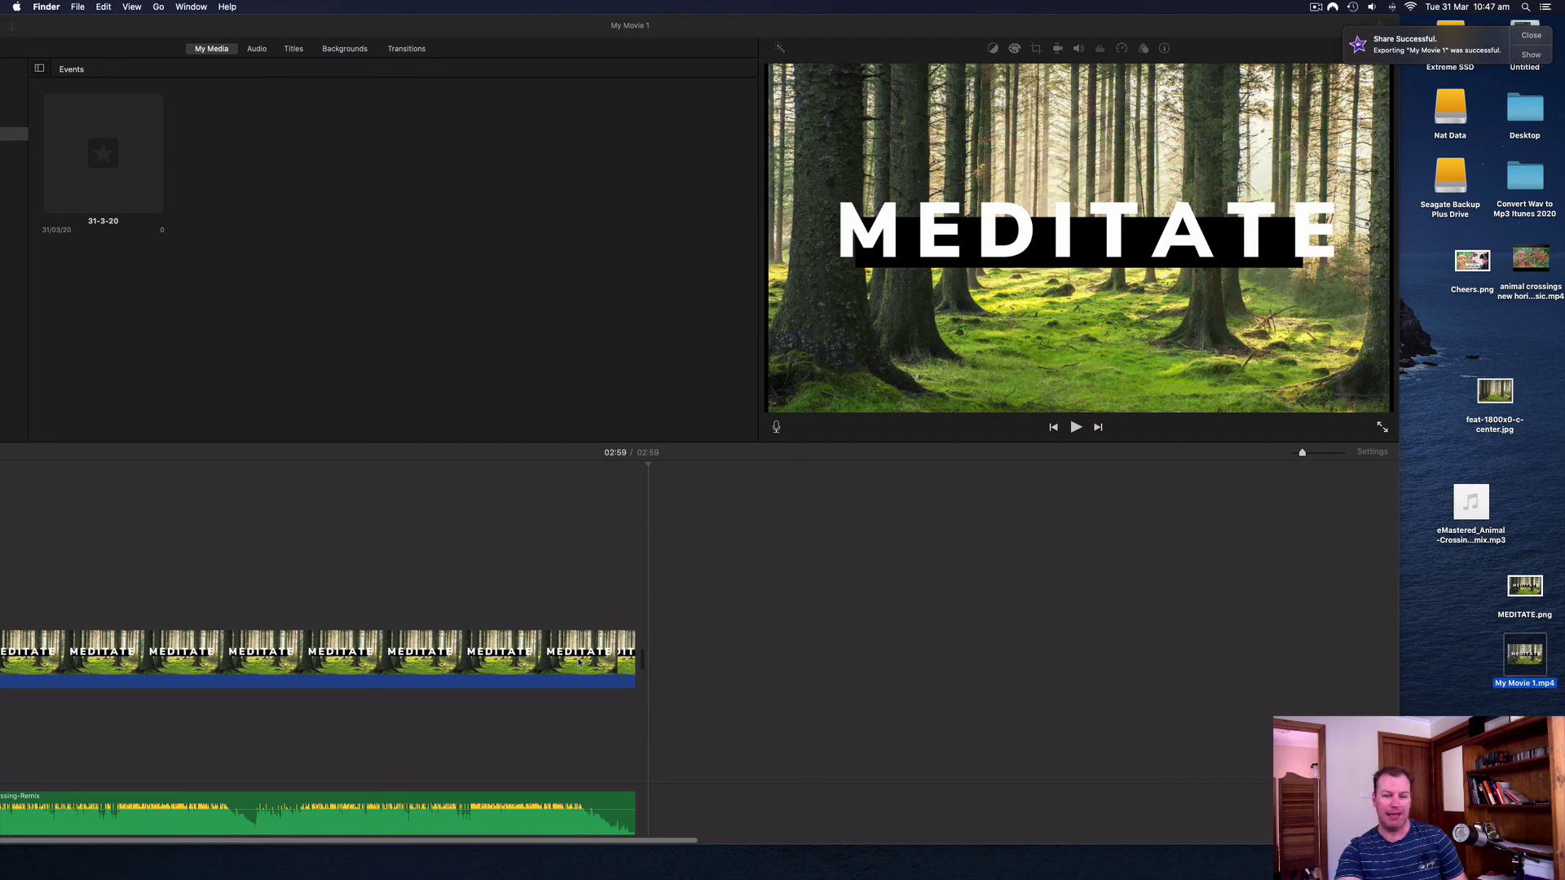
pyautogui.click(1517, 652)
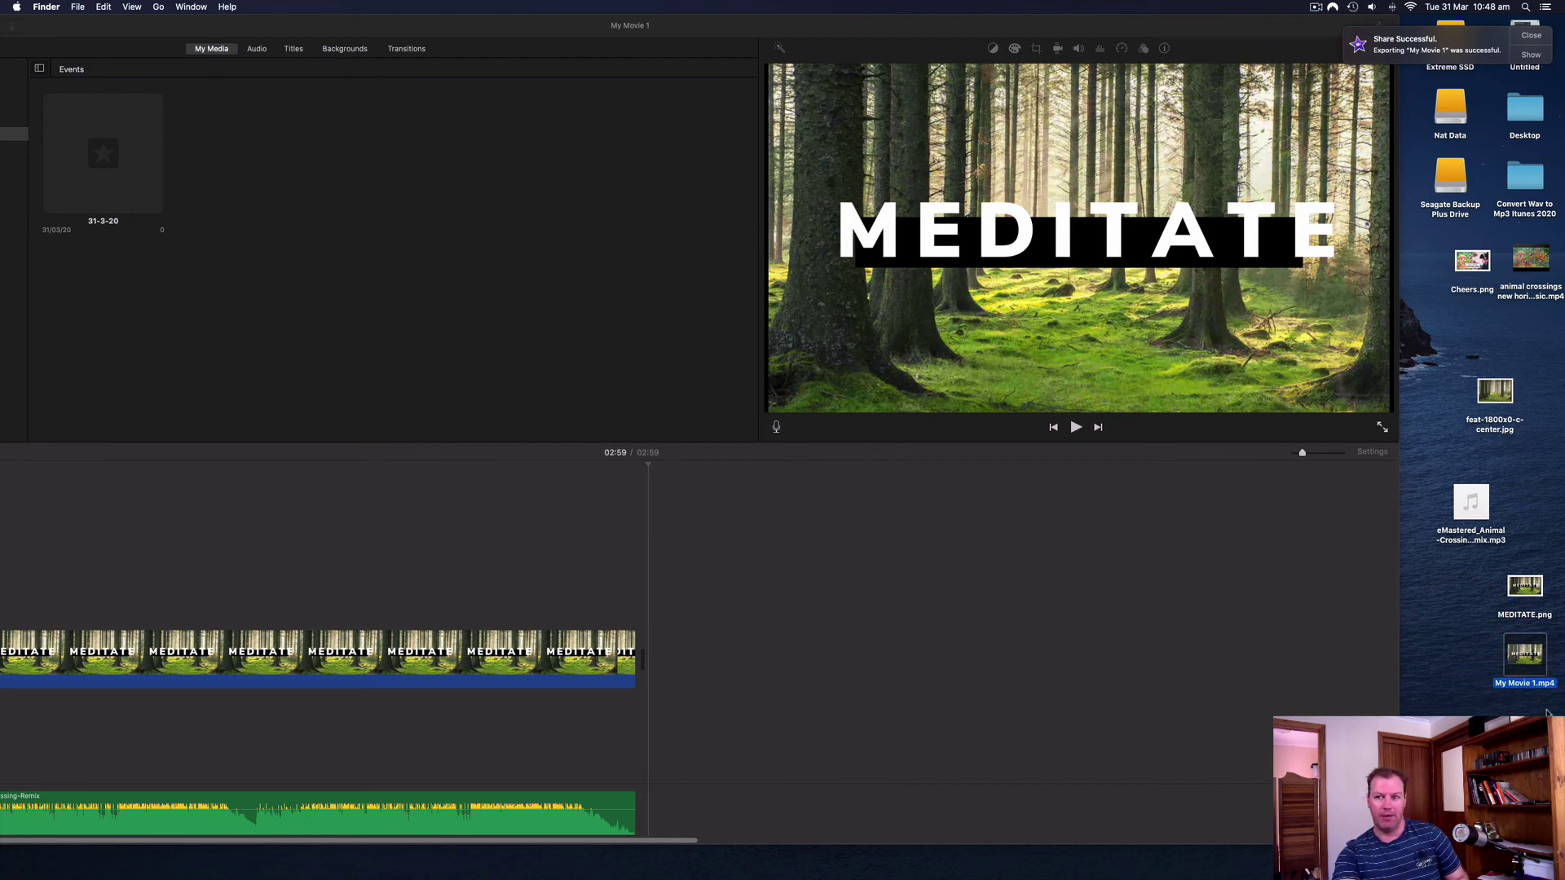
pyautogui.press('space')
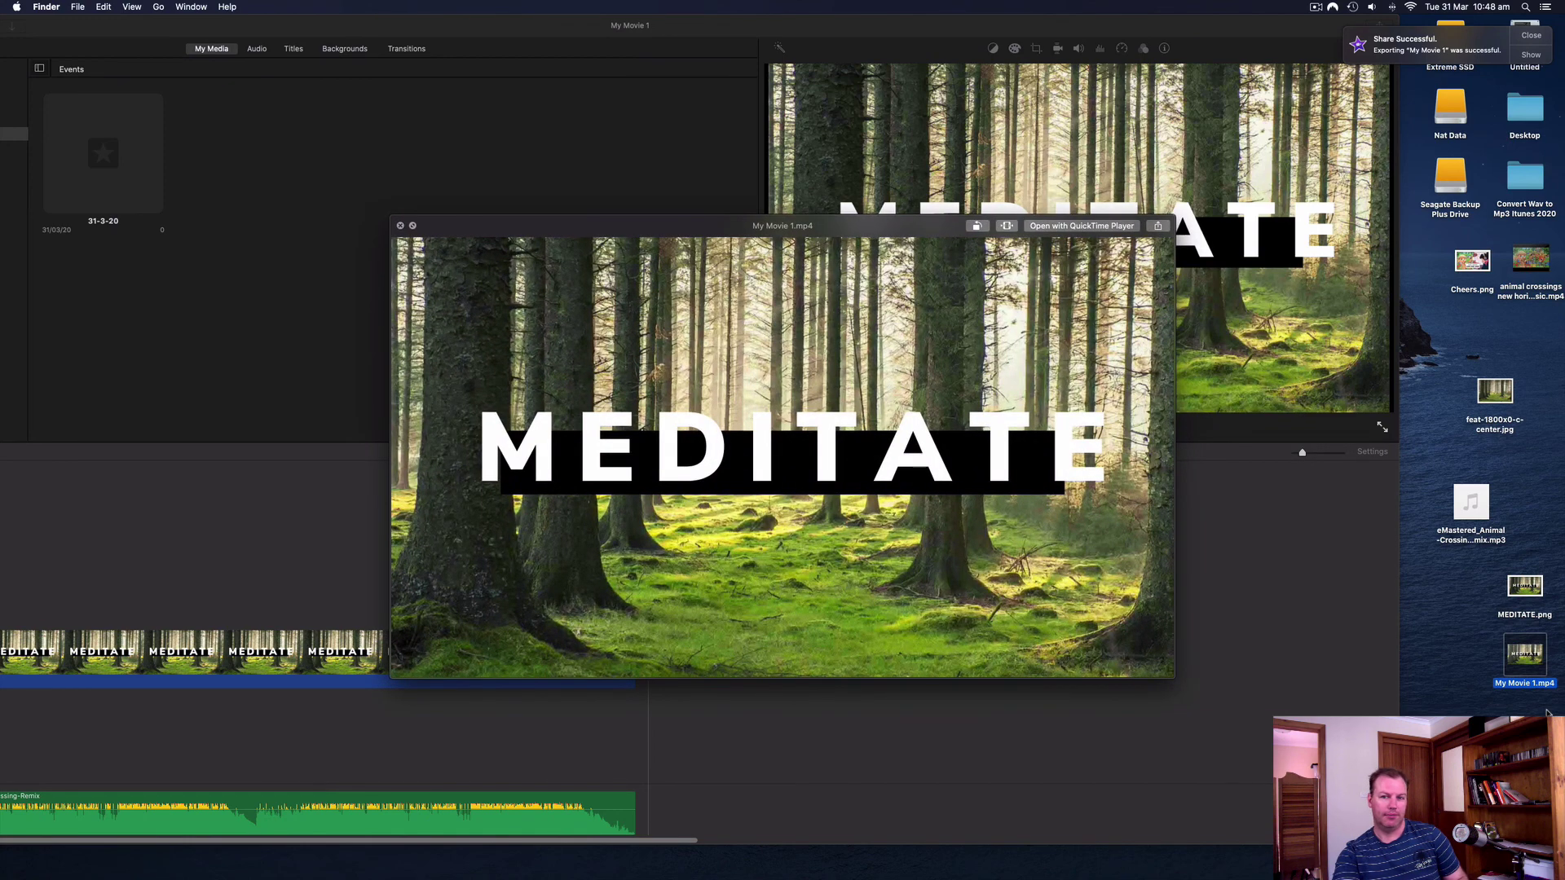
pyautogui.press('space')
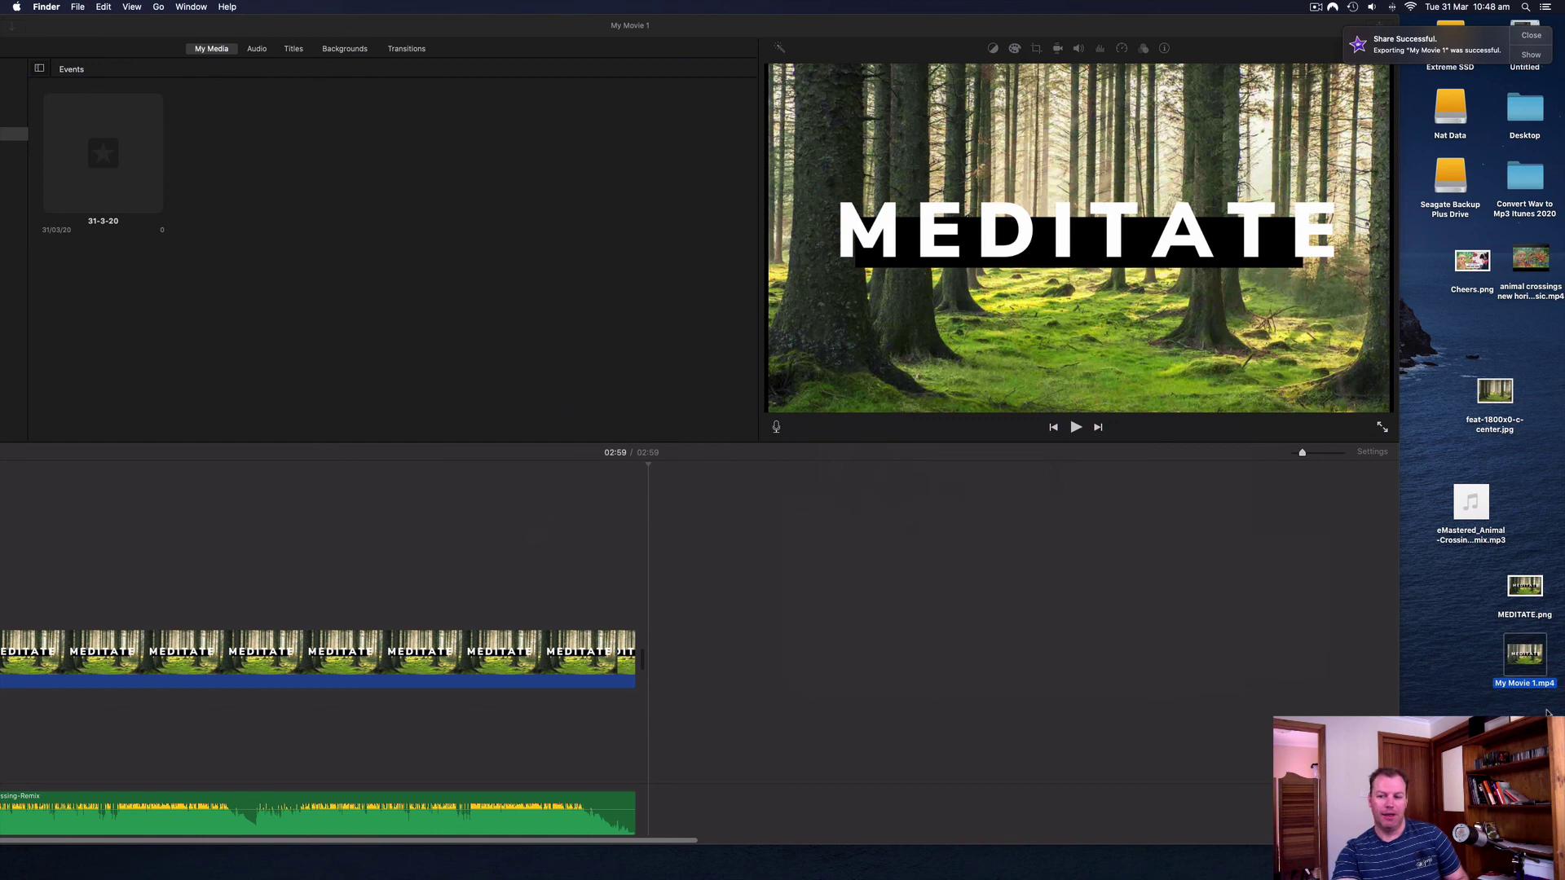
pyautogui.moveTo(1525, 653)
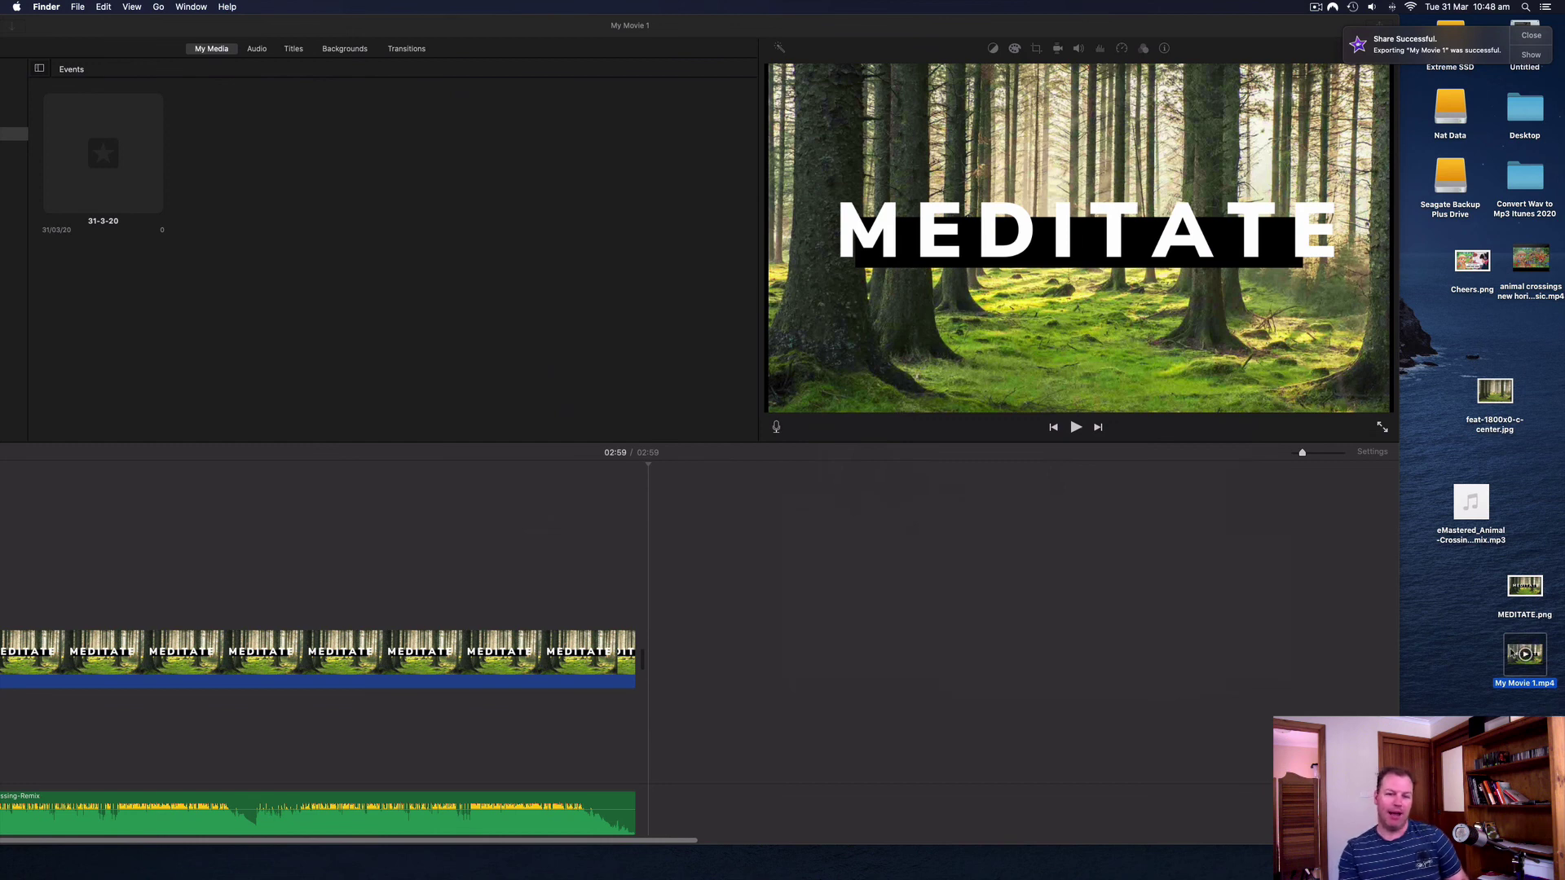